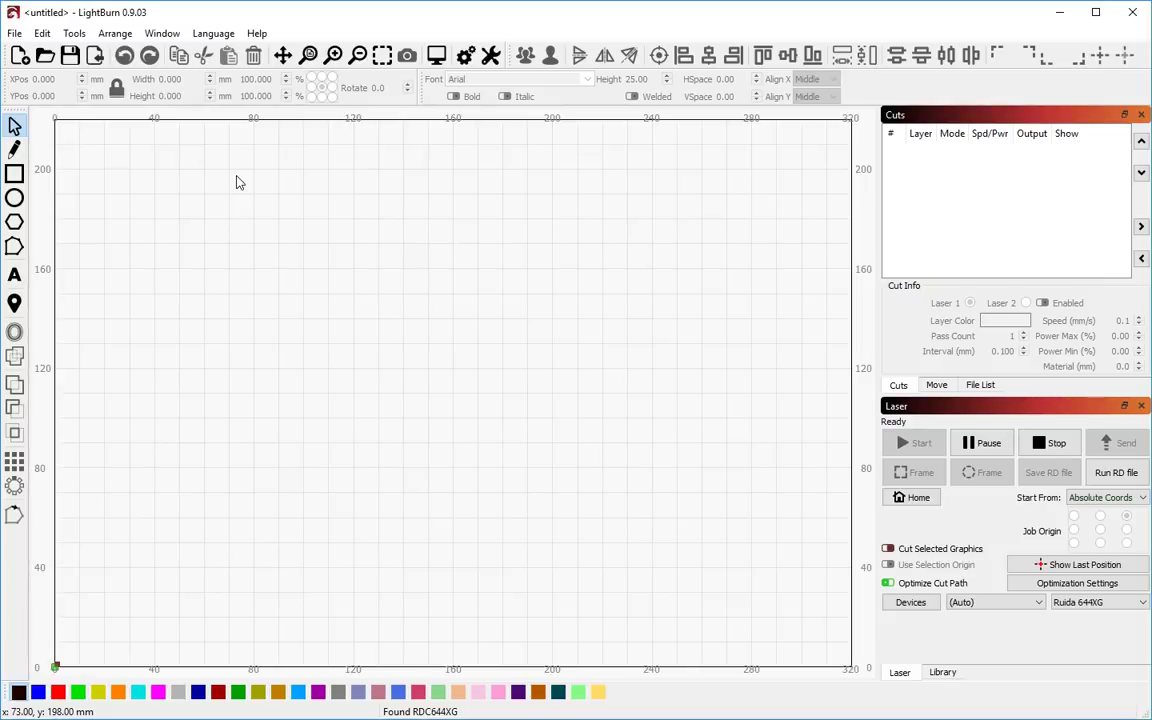
Step: Switch the laser controller to Smoothieware and back to Ruida 644XG
{"action": "left_click", "coordinate": [1115, 604]}
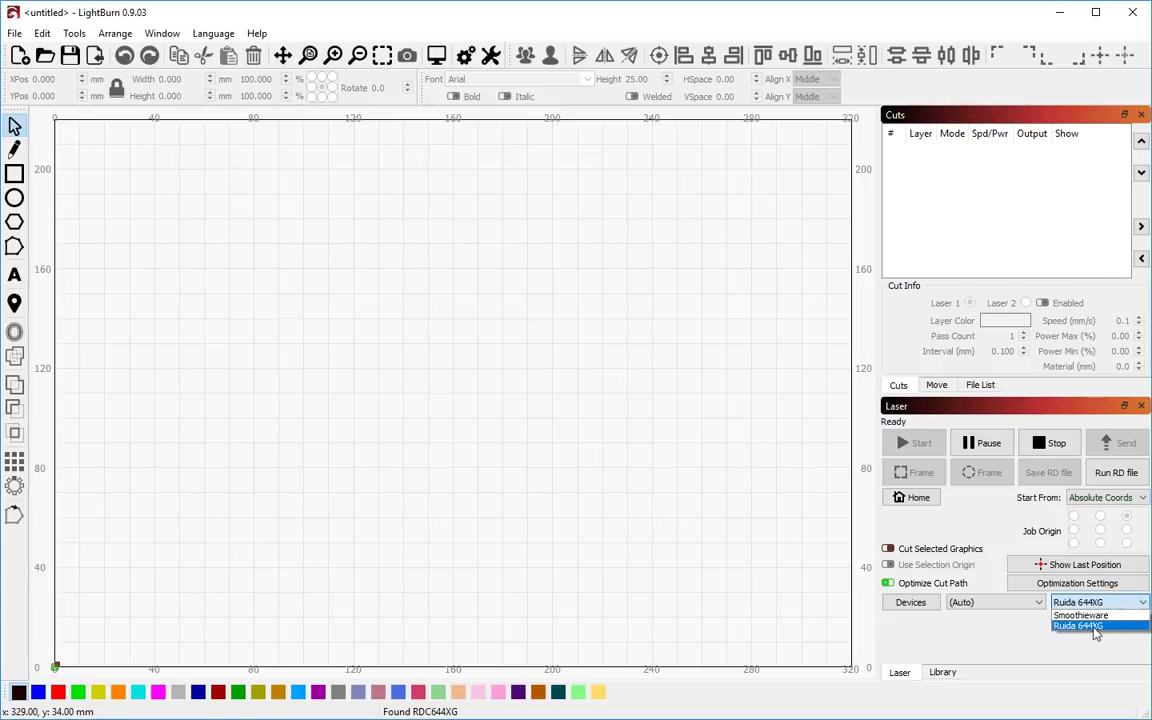
{"action": "left_click", "coordinate": [1099, 627]}
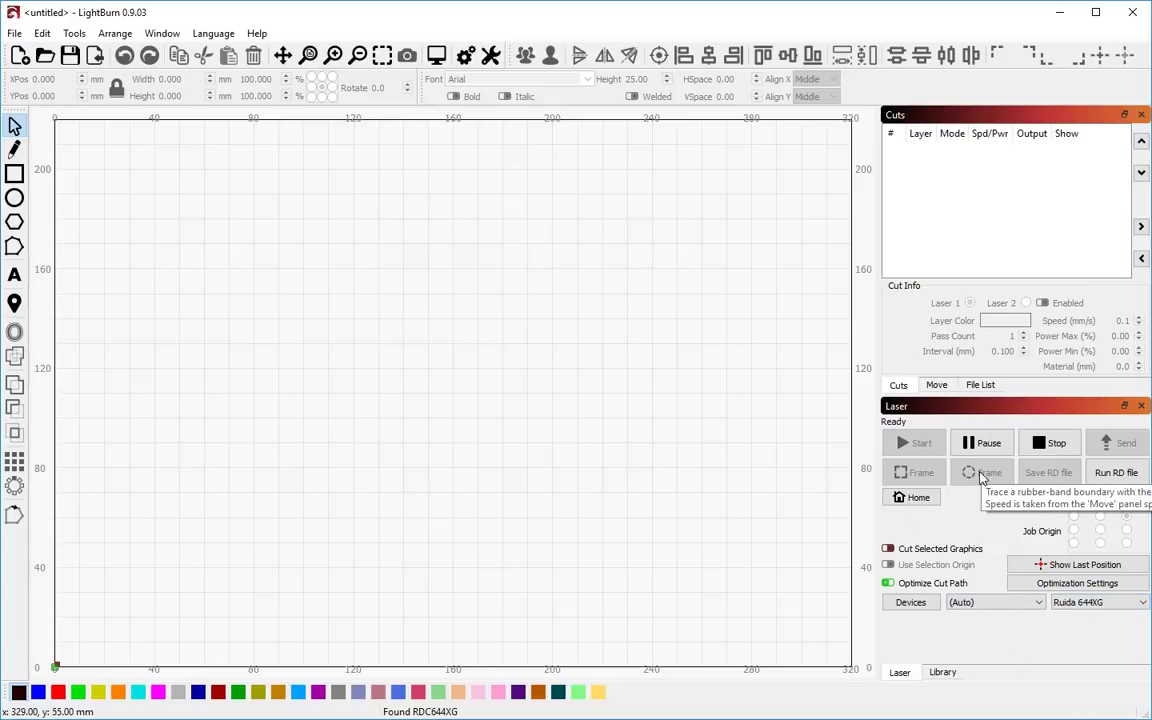
{"action": "left_click", "coordinate": [1093, 603]}
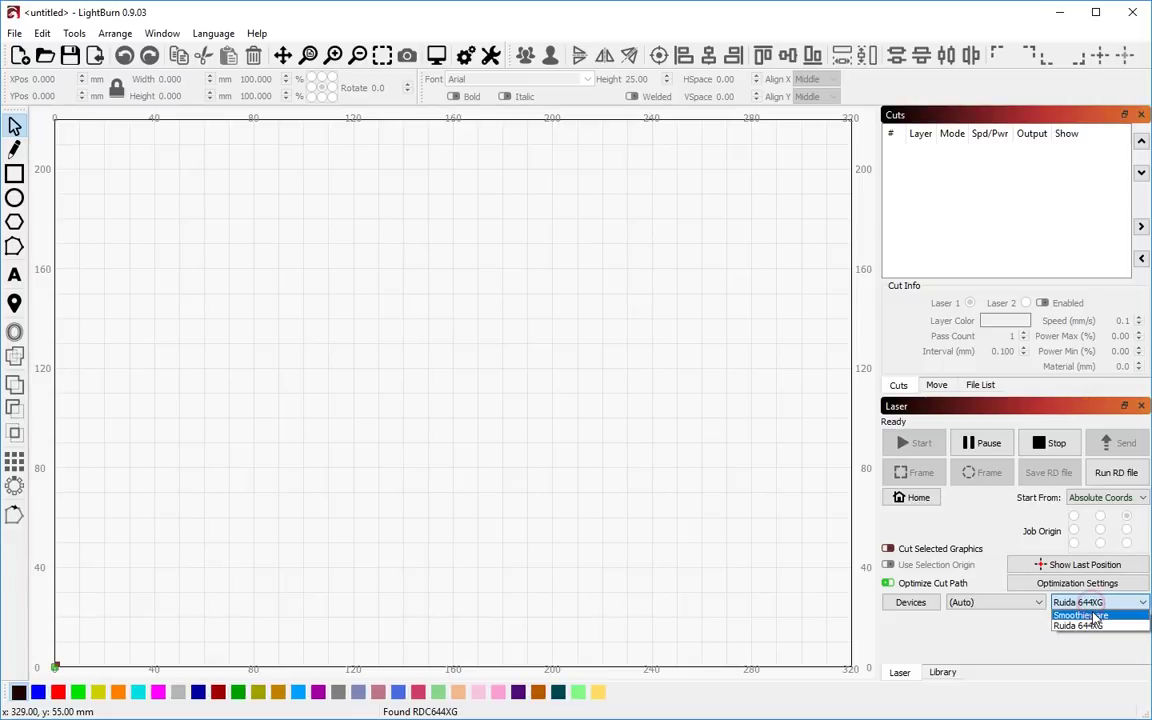
{"action": "left_click", "coordinate": [1085, 615]}
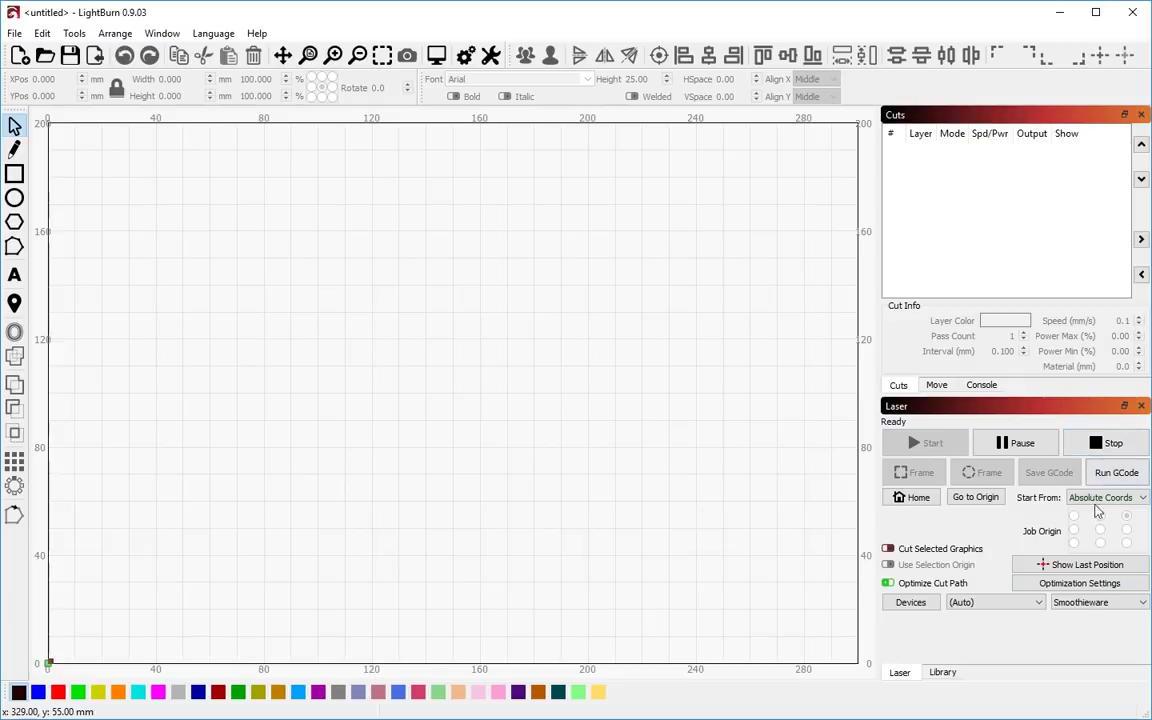
{"action": "left_click", "coordinate": [1093, 603]}
{"action": "left_click", "coordinate": [1094, 624]}
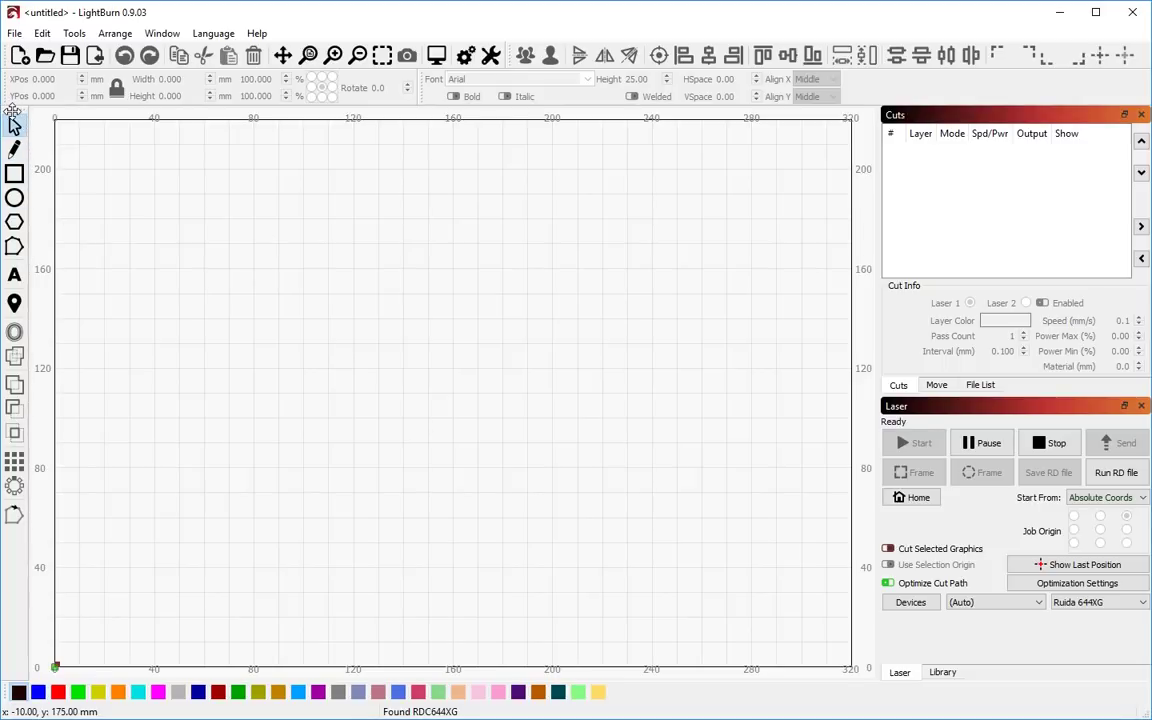
{"action": "mouse_move", "coordinate": [13, 118]}
{"action": "left_mouse_down"}
{"action": "mouse_move", "coordinate": [95, 200]}
{"action": "mouse_move", "coordinate": [247, 506]}
{"action": "mouse_move", "coordinate": [500, 712]}
{"action": "mouse_move", "coordinate": [676, 694]}
{"action": "mouse_move", "coordinate": [630, 689]}
{"action": "mouse_move", "coordinate": [645, 589]}
{"action": "mouse_move", "coordinate": [10, 245]}
{"action": "mouse_move", "coordinate": [10, 122]}
{"action": "left_mouse_up"}
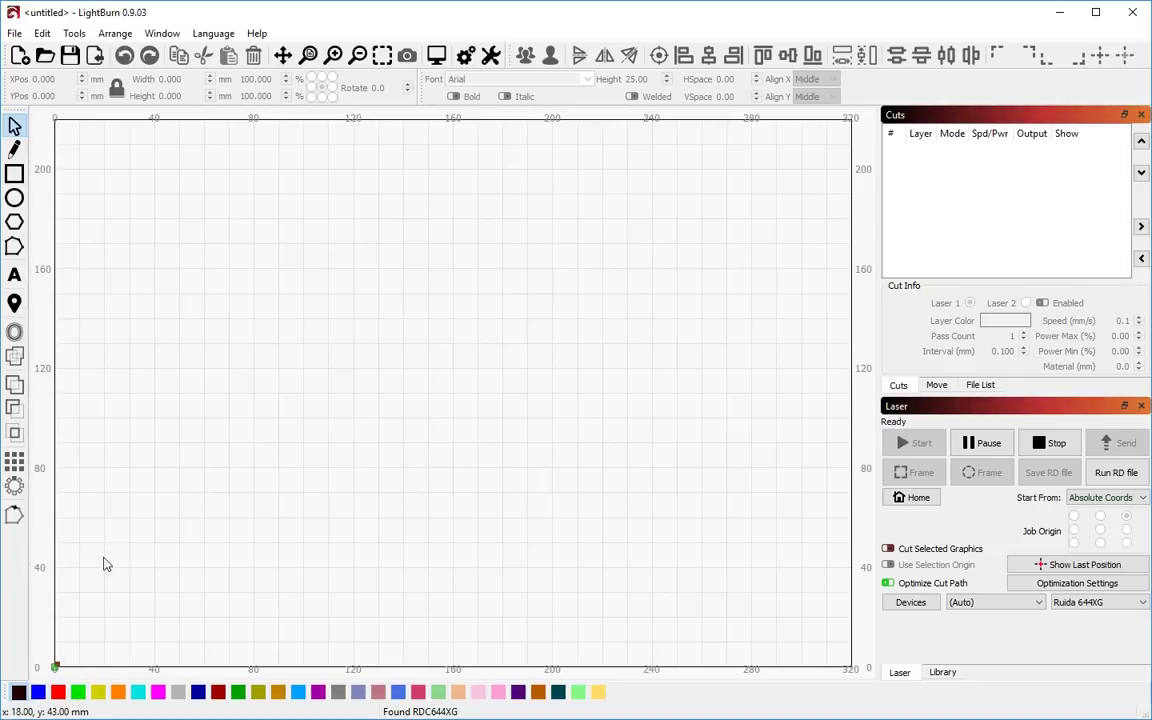
Step: Draw three rectangles, two side by side and one below, putting the second on blue
{"action": "left_click", "coordinate": [15, 175]}
{"action": "left_click_drag", "start_coordinate": [201, 201], "coordinate": [326, 303]}
{"action": "mouse_move", "coordinate": [363, 201]}
{"action": "left_mouse_down"}
{"action": "mouse_move", "coordinate": [499, 321]}
{"action": "mouse_move", "coordinate": [489, 304]}
{"action": "left_mouse_up"}
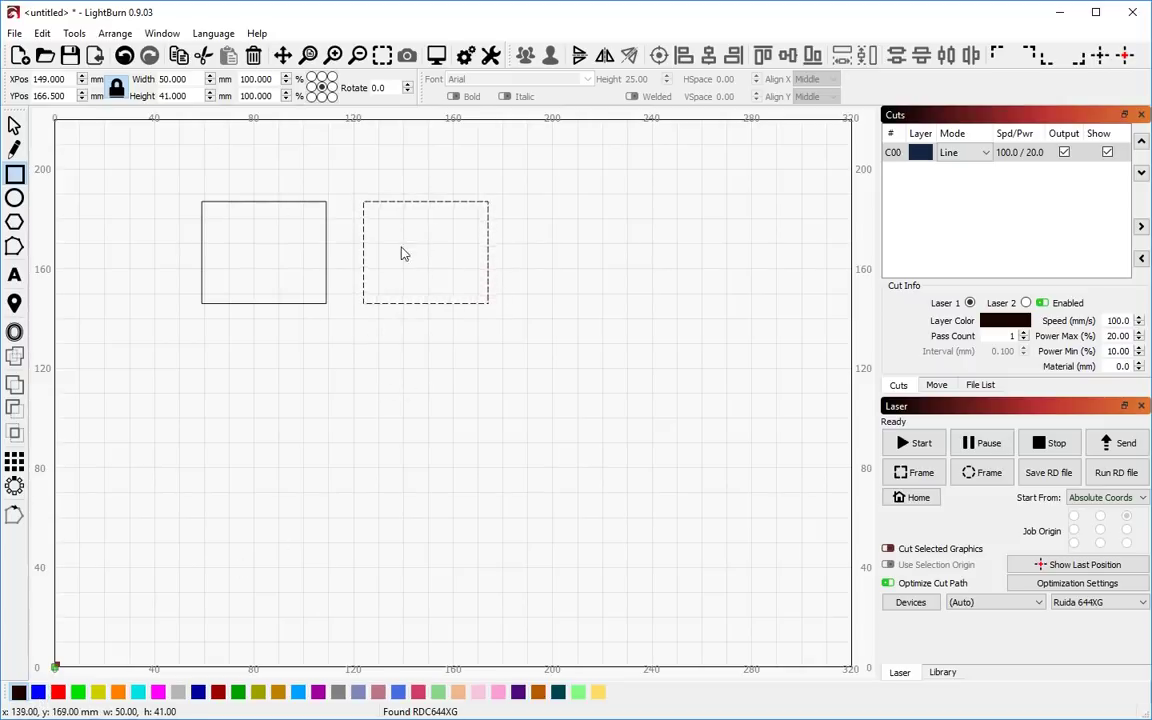
{"action": "left_click", "coordinate": [38, 692]}
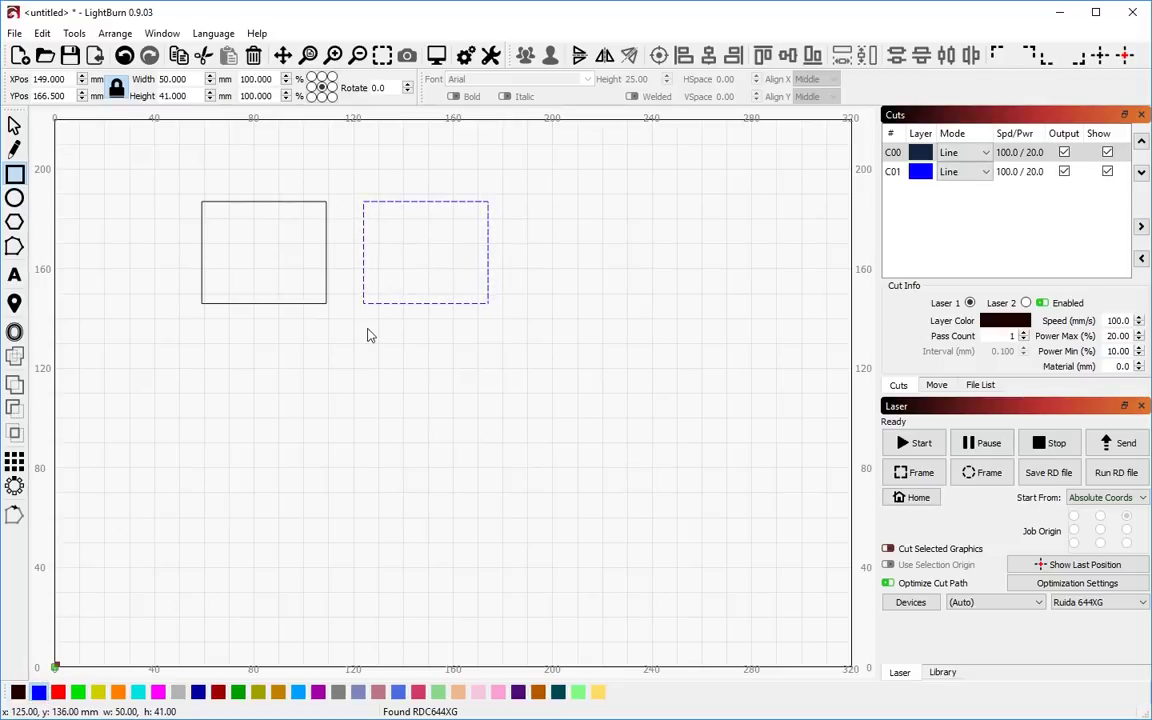
{"action": "left_click_drag", "start_coordinate": [365, 331], "coordinate": [486, 433]}
Step: Move the upper-right rectangle onto red layer C02
{"action": "left_click", "coordinate": [15, 125]}
{"action": "left_click", "coordinate": [540, 420]}
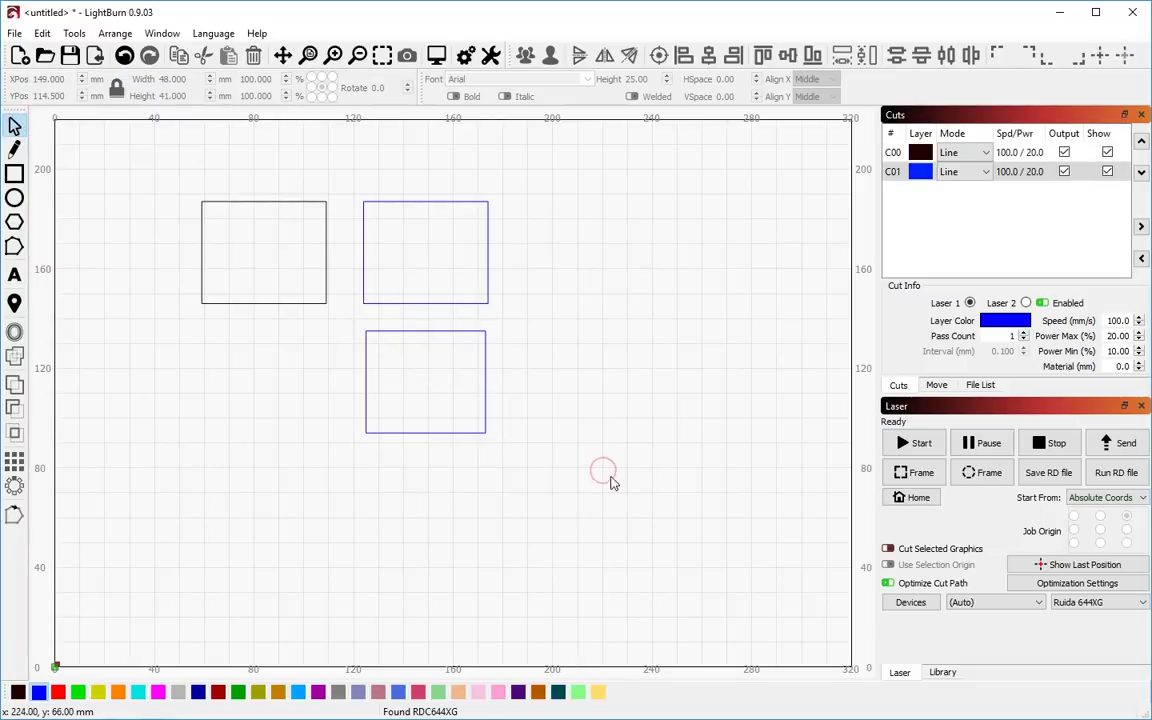
{"action": "left_click_drag", "start_coordinate": [342, 172], "coordinate": [530, 314]}
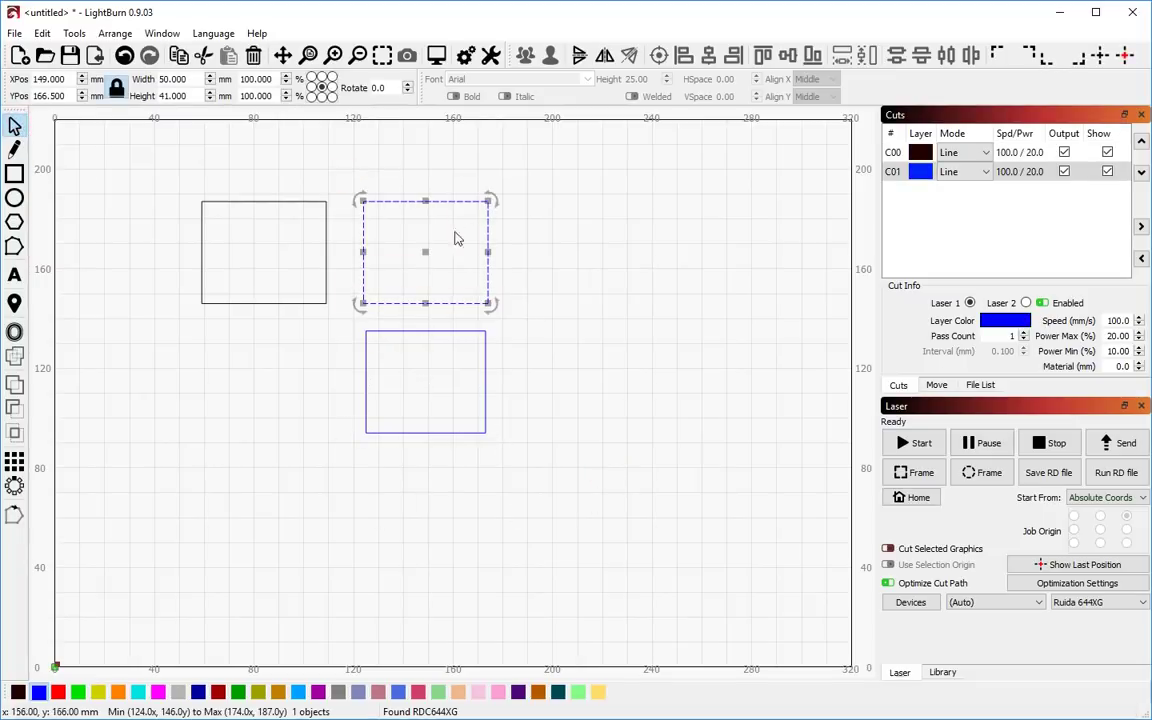
{"action": "left_click", "coordinate": [58, 693]}
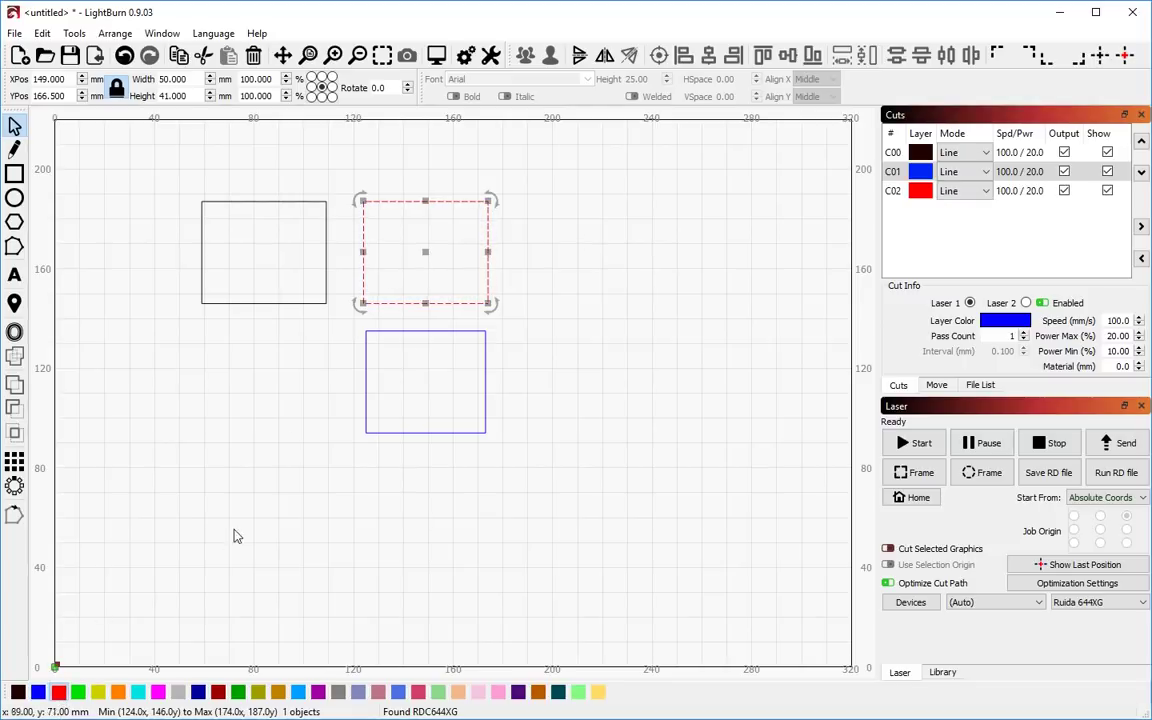
{"action": "left_click", "coordinate": [259, 391]}
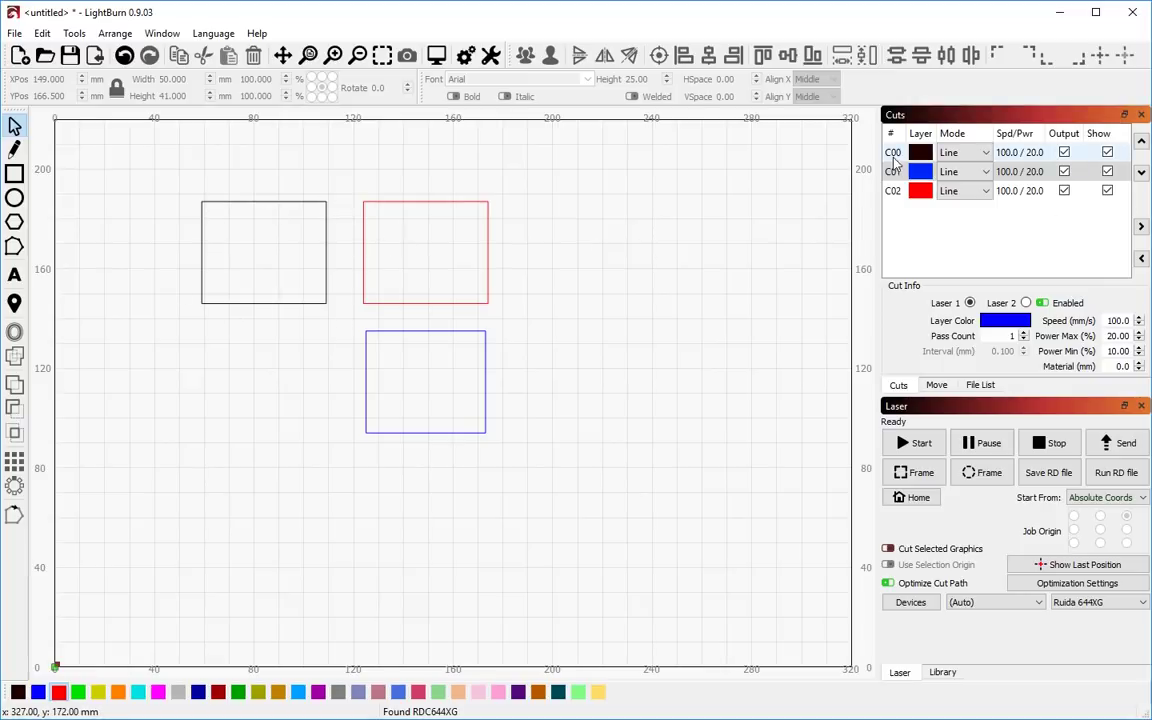
Step: Set black layer C00 speed to 200 mm/s and blue layer C01 to 150 mm/s
{"action": "left_click", "coordinate": [965, 155]}
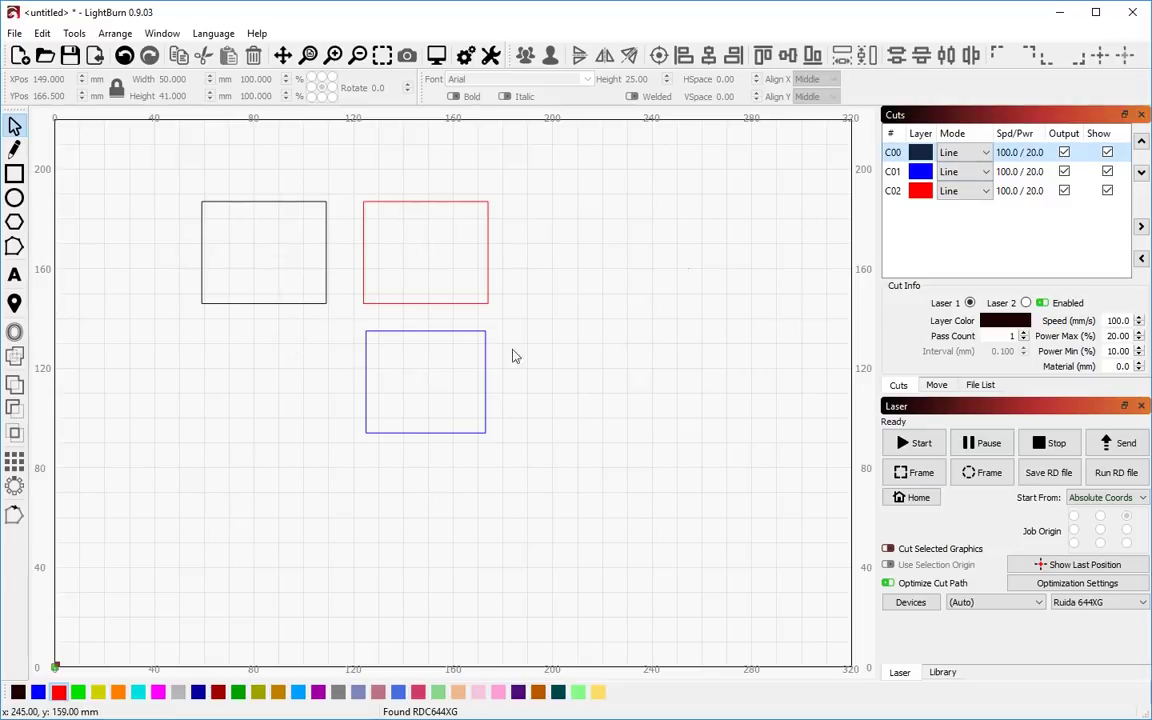
{"action": "double_click", "coordinate": [1114, 320]}
{"action": "type", "text": "200"}
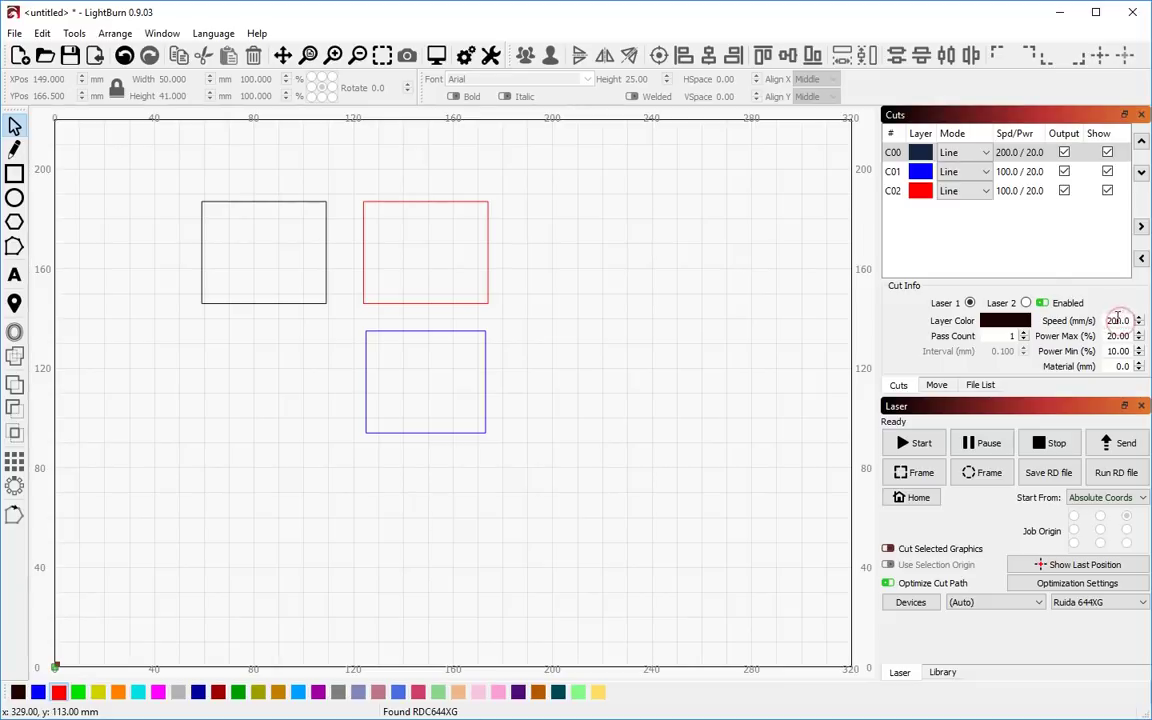
{"action": "left_click", "coordinate": [892, 172]}
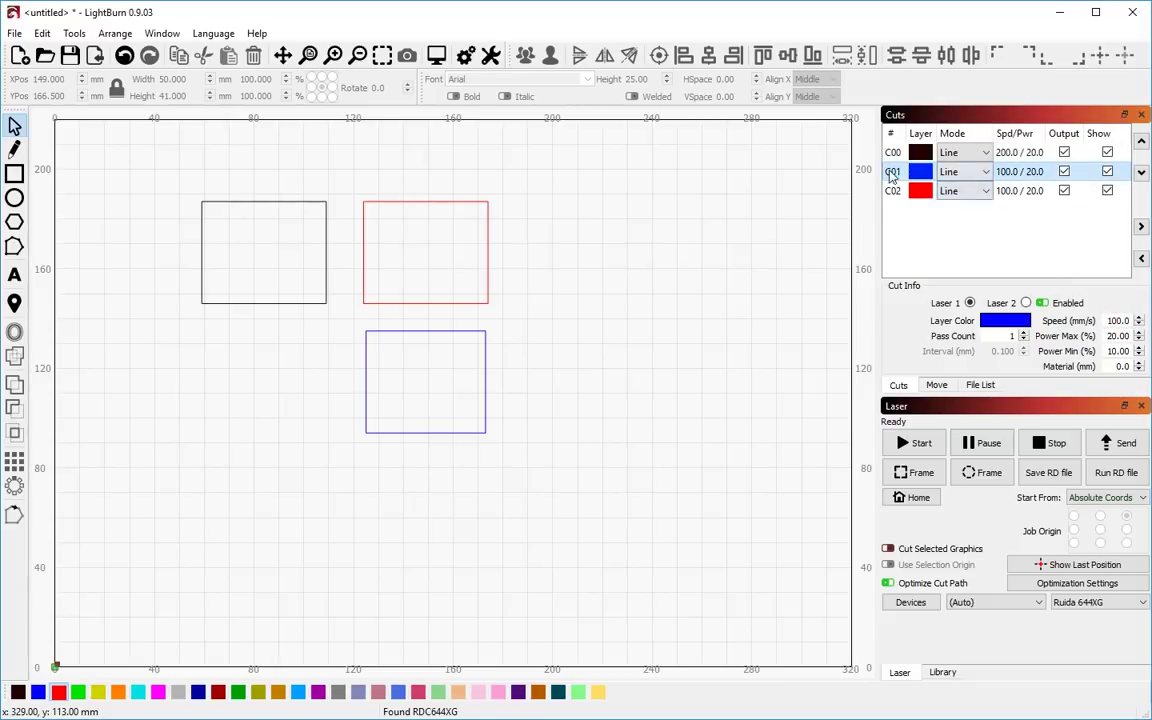
{"action": "double_click", "coordinate": [1115, 321]}
{"action": "type", "text": "150"}
{"action": "key", "text": "Return"}
{"action": "key", "text": "Tab"}
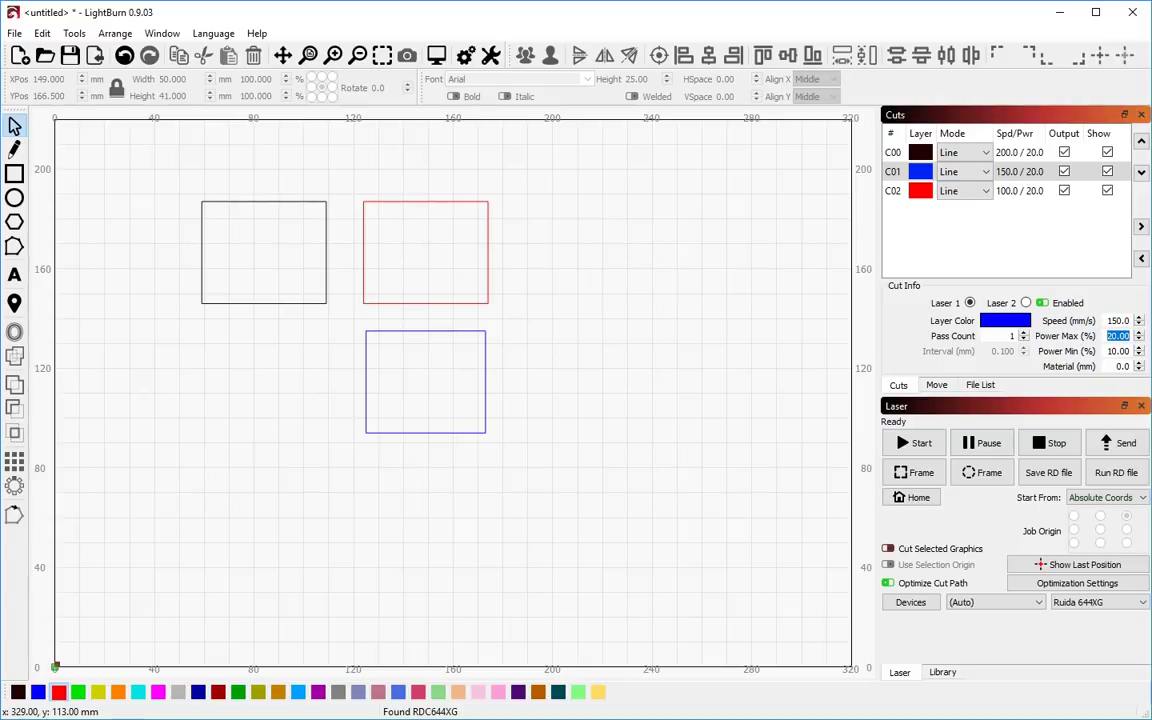
{"action": "left_click", "coordinate": [892, 190]}
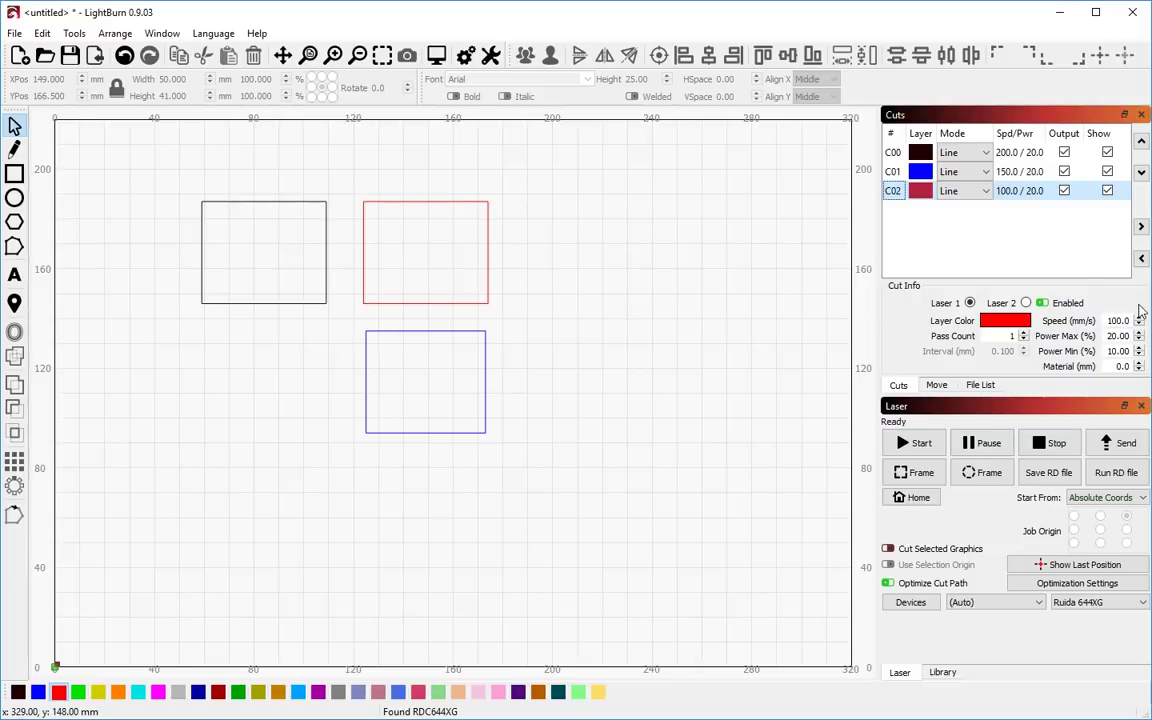
{"action": "left_click", "coordinate": [892, 171]}
{"action": "left_click", "coordinate": [892, 190]}
Step: Keep black layer C00's cut mode as Line
{"action": "left_click", "coordinate": [965, 160]}
{"action": "left_click", "coordinate": [986, 152]}
{"action": "left_click", "coordinate": [986, 152]}
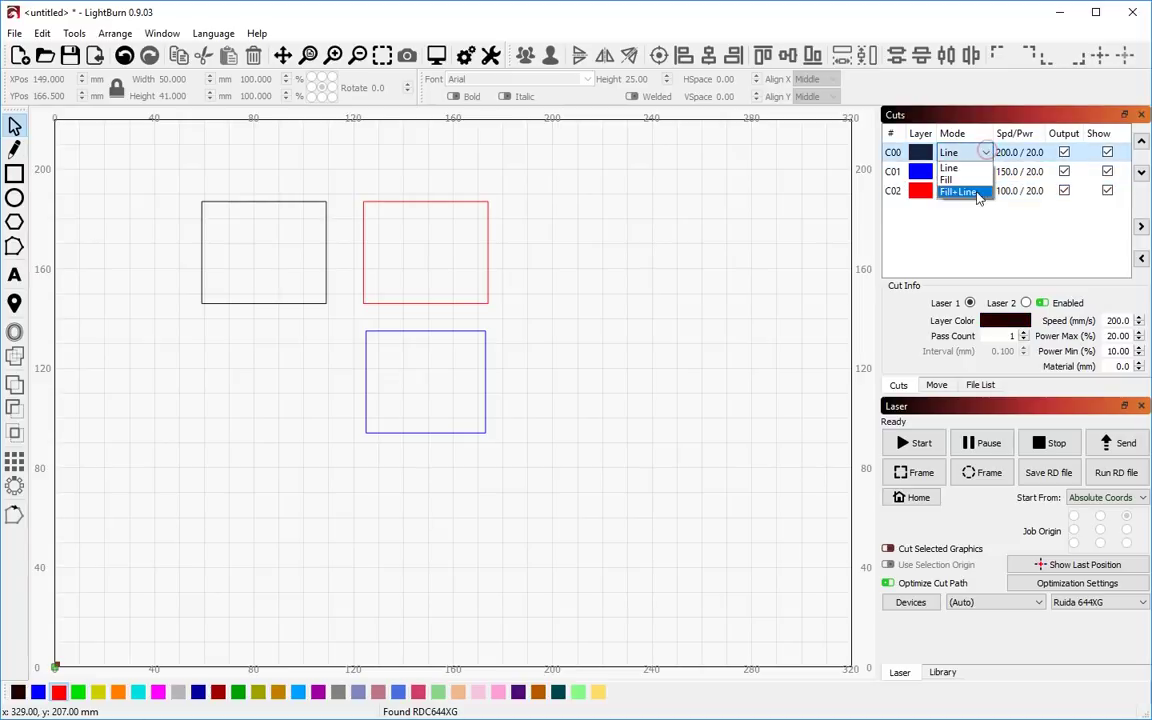
{"action": "left_click", "coordinate": [982, 168]}
{"action": "left_click", "coordinate": [986, 152]}
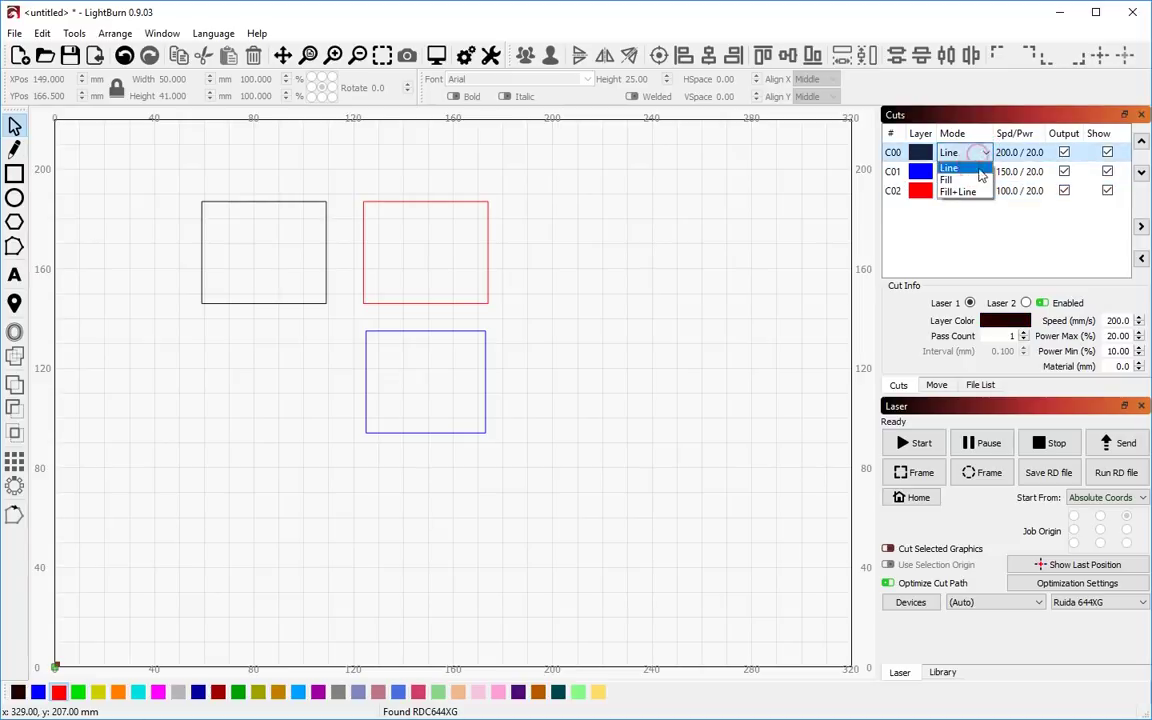
{"action": "left_click", "coordinate": [981, 170]}
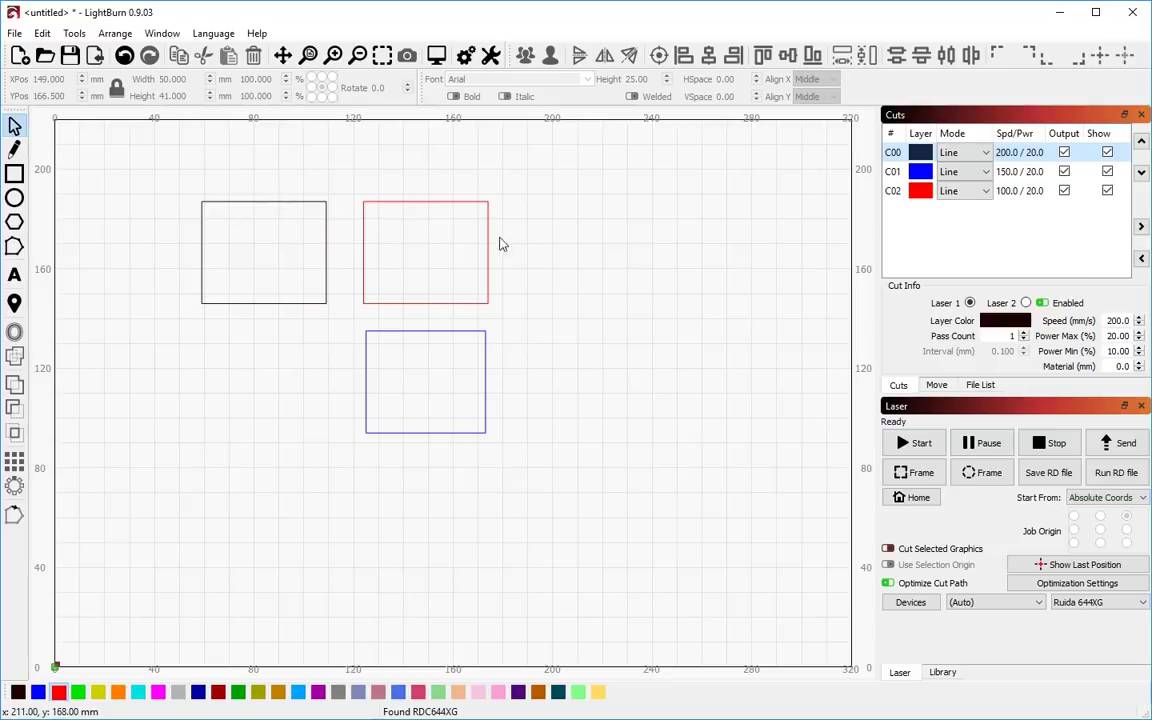
Step: Set blue layer C01 to Fill and red layer C02 to Fill+Line
{"action": "left_click", "coordinate": [889, 172]}
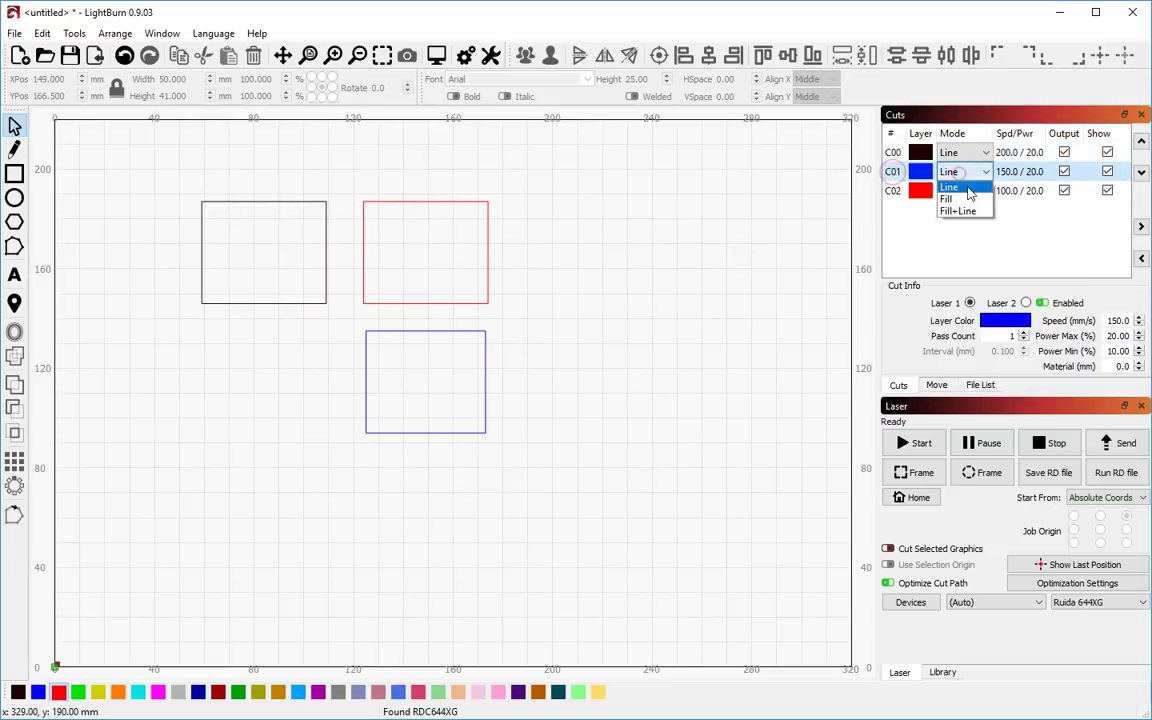
{"action": "left_click", "coordinate": [968, 199]}
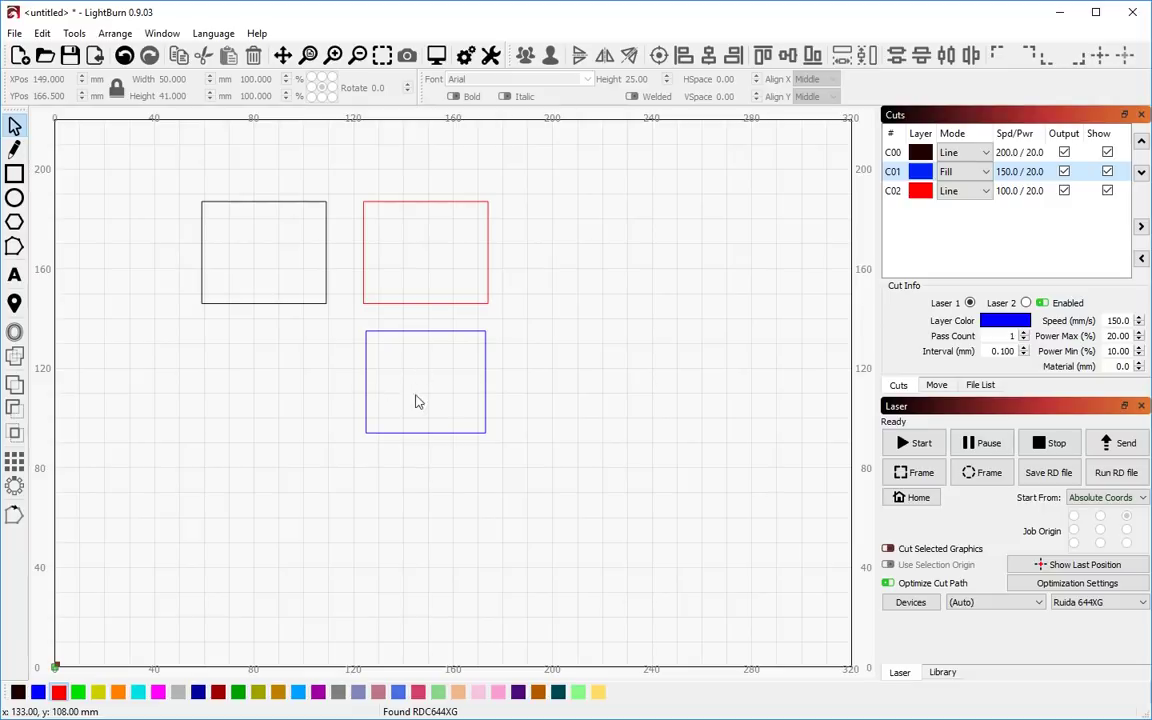
{"action": "left_click", "coordinate": [925, 190]}
{"action": "left_click", "coordinate": [962, 190]}
{"action": "left_click", "coordinate": [971, 233]}
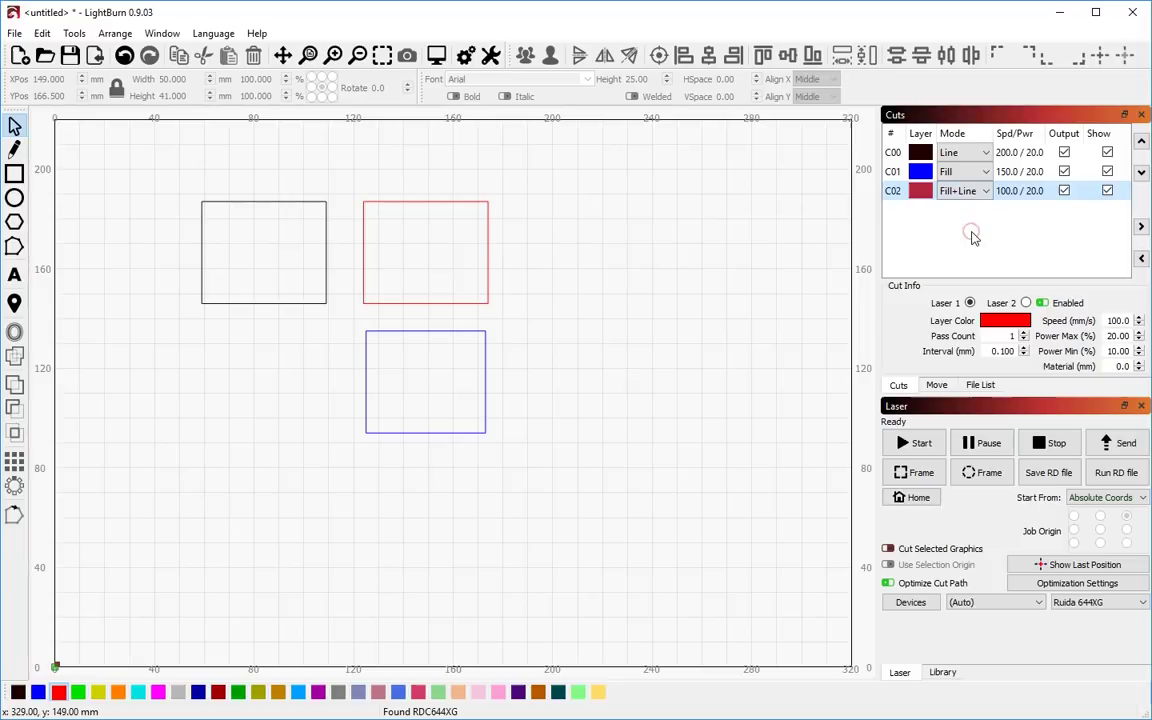
Step: Preview the job, scrubbing and playing the simulation showing a 6:16 estimated time
{"action": "left_click", "coordinate": [437, 56]}
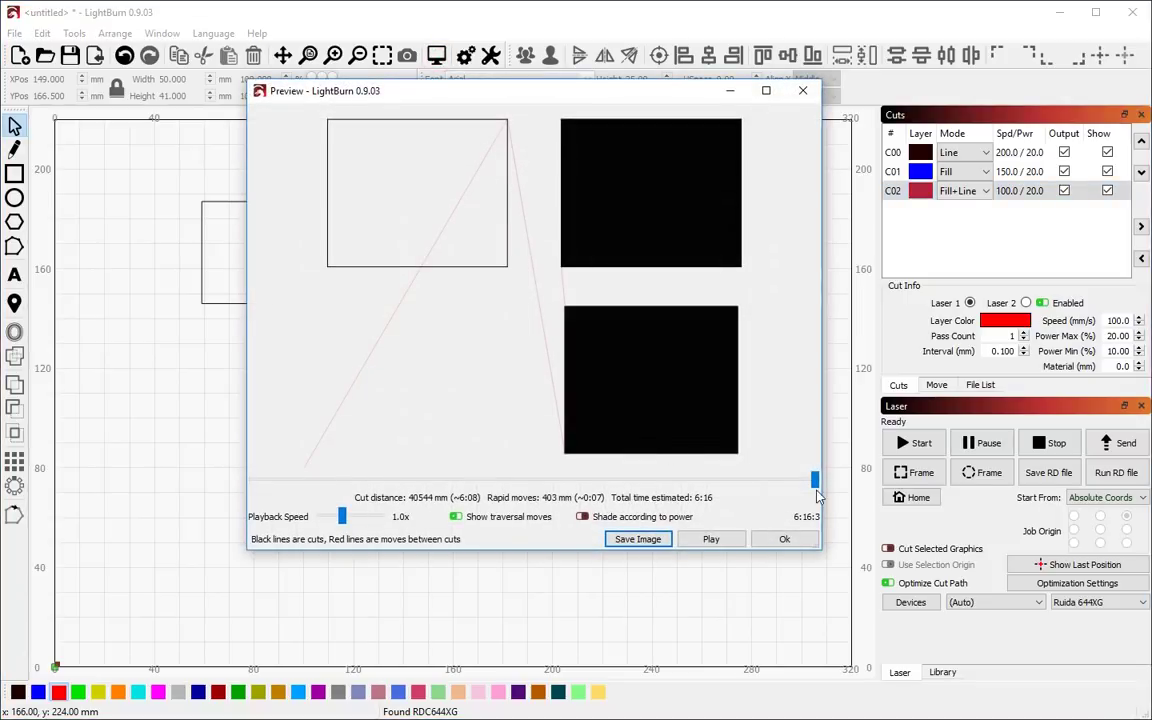
{"action": "mouse_move", "coordinate": [815, 482]}
{"action": "left_mouse_down"}
{"action": "mouse_move", "coordinate": [550, 478]}
{"action": "mouse_move", "coordinate": [458, 500]}
{"action": "mouse_move", "coordinate": [251, 497]}
{"action": "mouse_move", "coordinate": [427, 494]}
{"action": "mouse_move", "coordinate": [631, 530]}
{"action": "left_mouse_up"}
{"action": "left_click", "coordinate": [711, 541]}
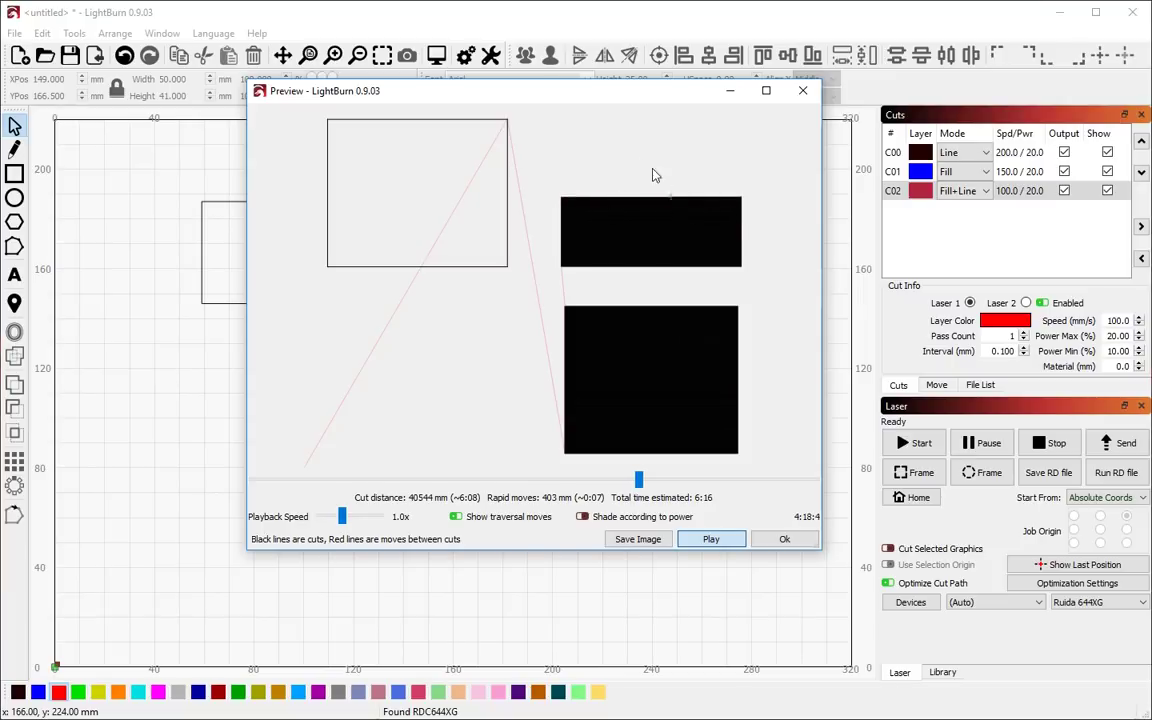
{"action": "scroll", "coordinate": [638, 165], "scroll_direction": "up", "scroll_amount": 8}
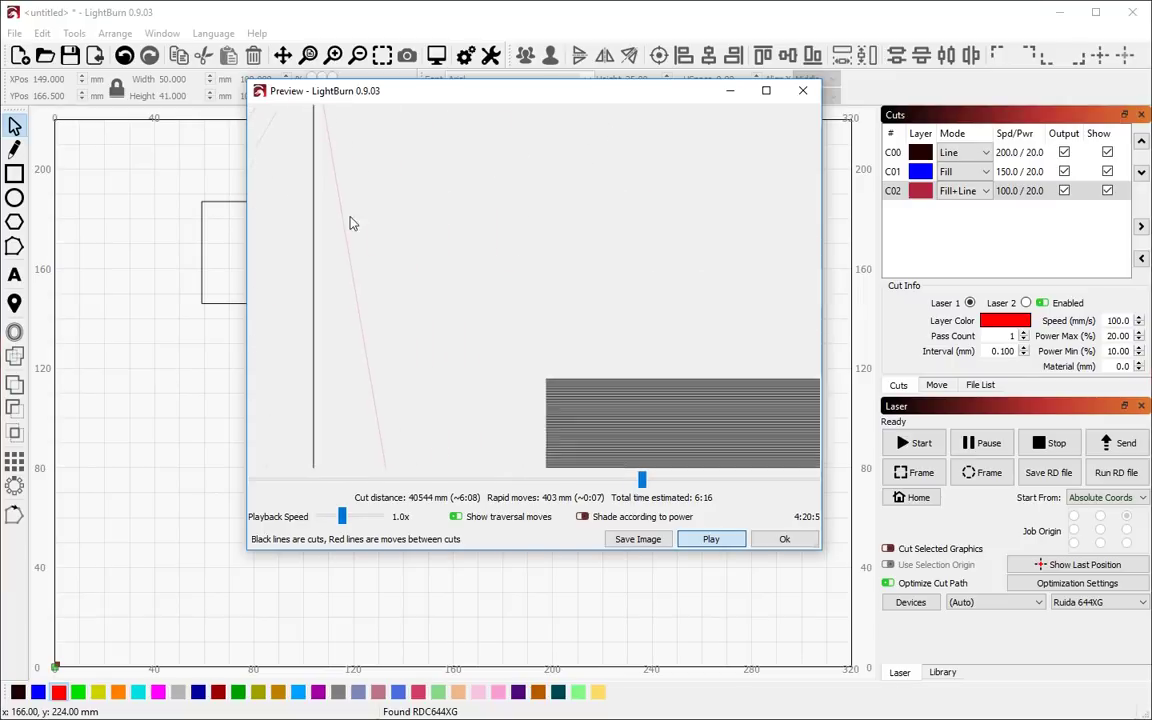
{"action": "scroll", "coordinate": [343, 222], "scroll_direction": "down", "scroll_amount": 3}
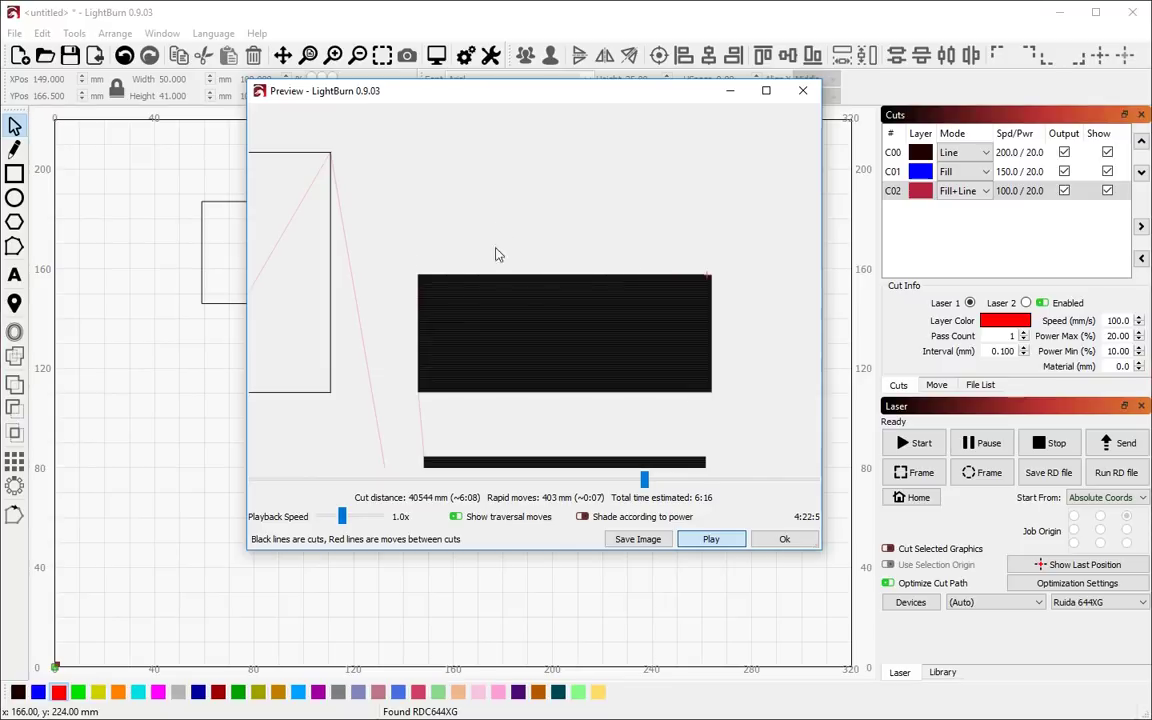
{"action": "mouse_move", "coordinate": [525, 291]}
{"action": "left_mouse_down"}
{"action": "mouse_move", "coordinate": [761, 383]}
{"action": "mouse_move", "coordinate": [548, 267]}
{"action": "mouse_move", "coordinate": [394, 276]}
{"action": "mouse_move", "coordinate": [671, 249]}
{"action": "mouse_move", "coordinate": [545, 257]}
{"action": "left_mouse_up"}
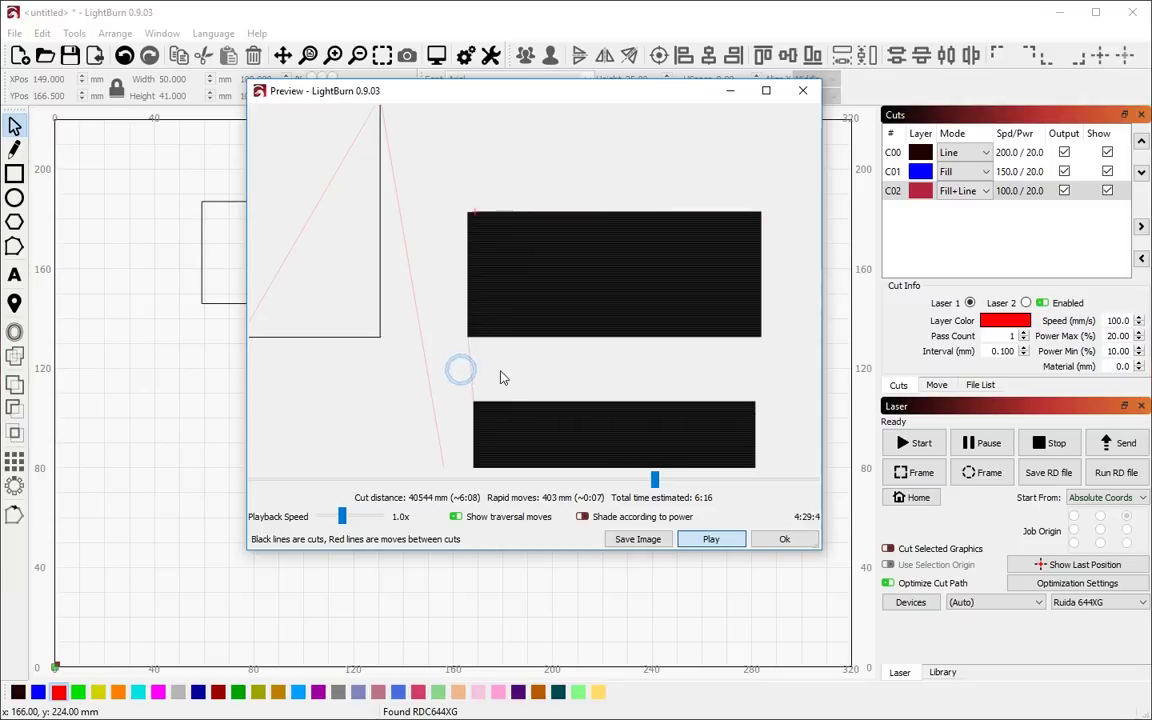
{"action": "scroll", "coordinate": [458, 373], "scroll_direction": "down", "scroll_amount": 2}
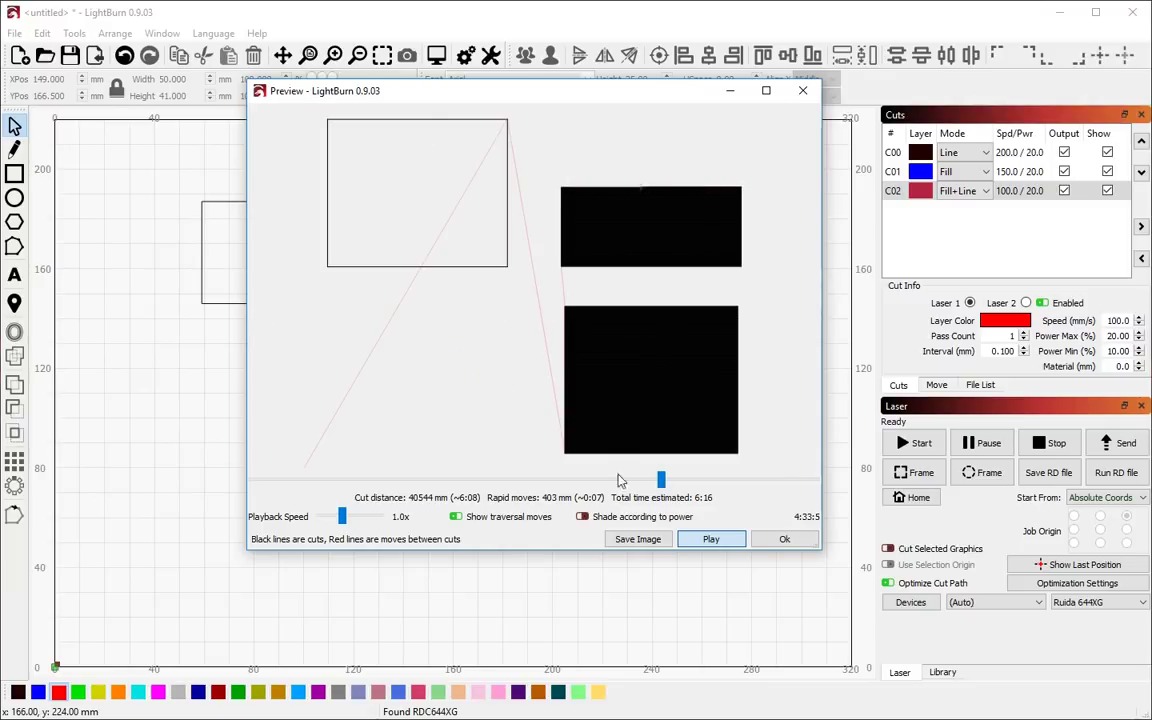
Step: Stop playback and step through the preview, inspecting the outline and filled rectangles
{"action": "left_click", "coordinate": [708, 539]}
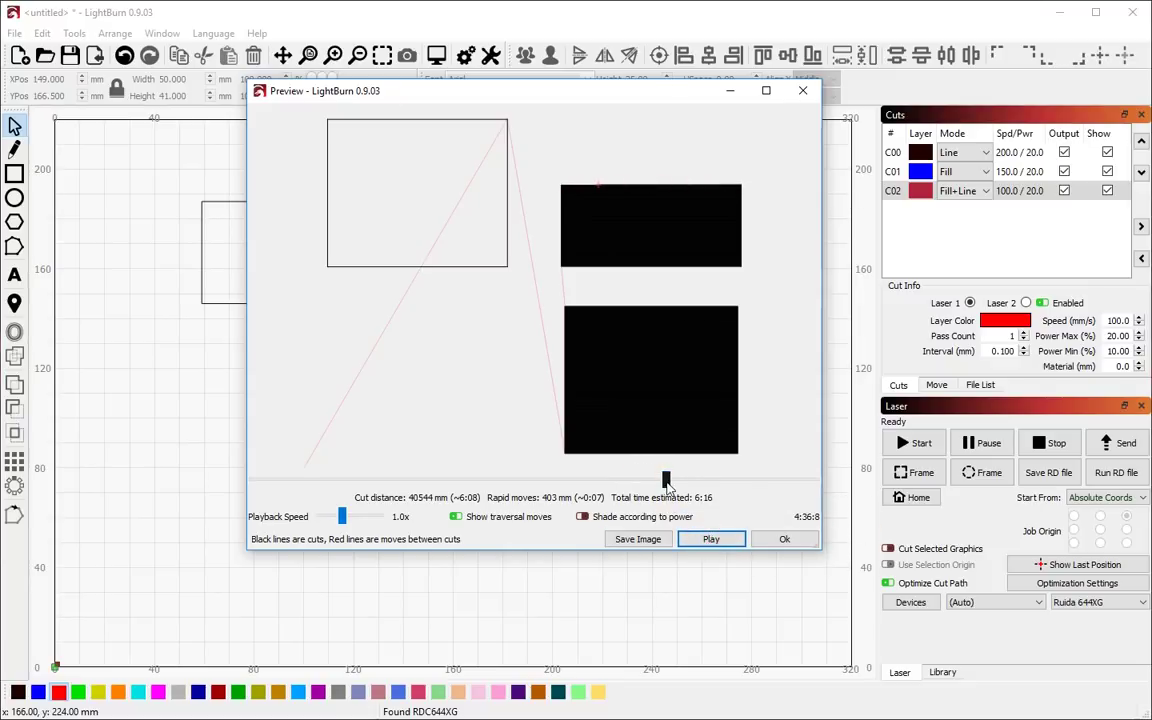
{"action": "mouse_move", "coordinate": [668, 487]}
{"action": "left_mouse_down"}
{"action": "mouse_move", "coordinate": [761, 478]}
{"action": "mouse_move", "coordinate": [440, 478]}
{"action": "mouse_move", "coordinate": [820, 476]}
{"action": "mouse_move", "coordinate": [378, 478]}
{"action": "mouse_move", "coordinate": [816, 453]}
{"action": "left_mouse_up"}
{"action": "scroll", "coordinate": [687, 283], "scroll_direction": "up", "scroll_amount": 5}
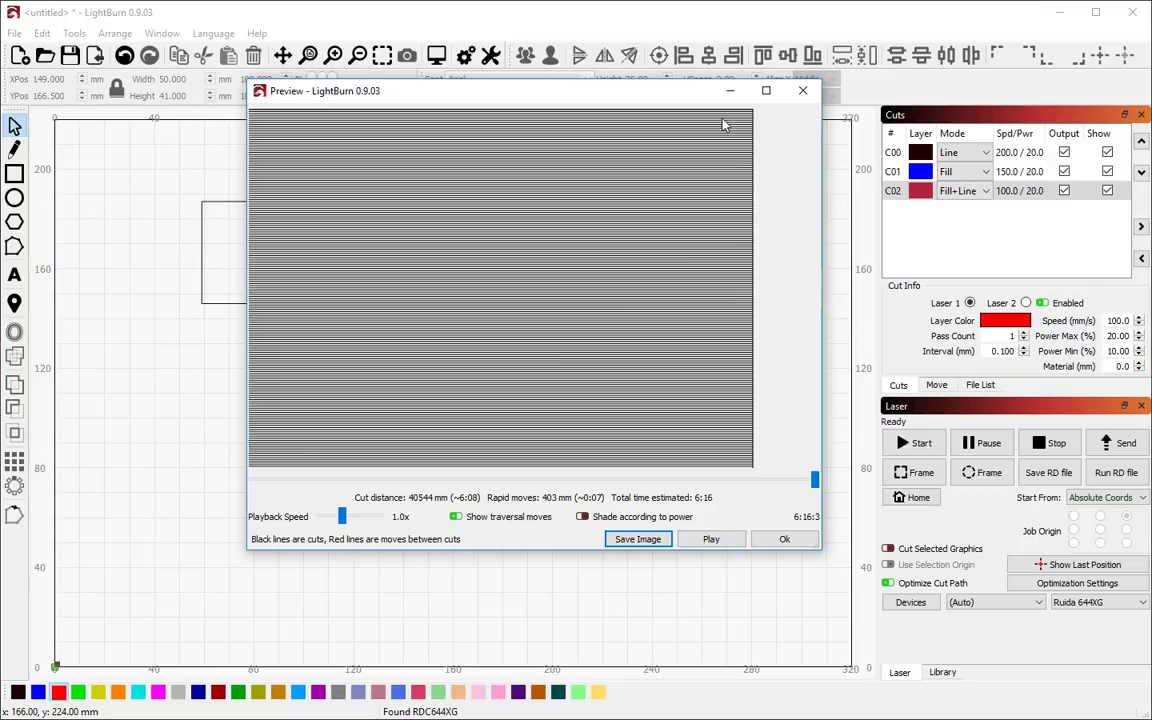
{"action": "scroll", "coordinate": [499, 380], "scroll_direction": "down", "scroll_amount": 3}
{"action": "scroll", "coordinate": [612, 295], "scroll_direction": "up", "scroll_amount": 3}
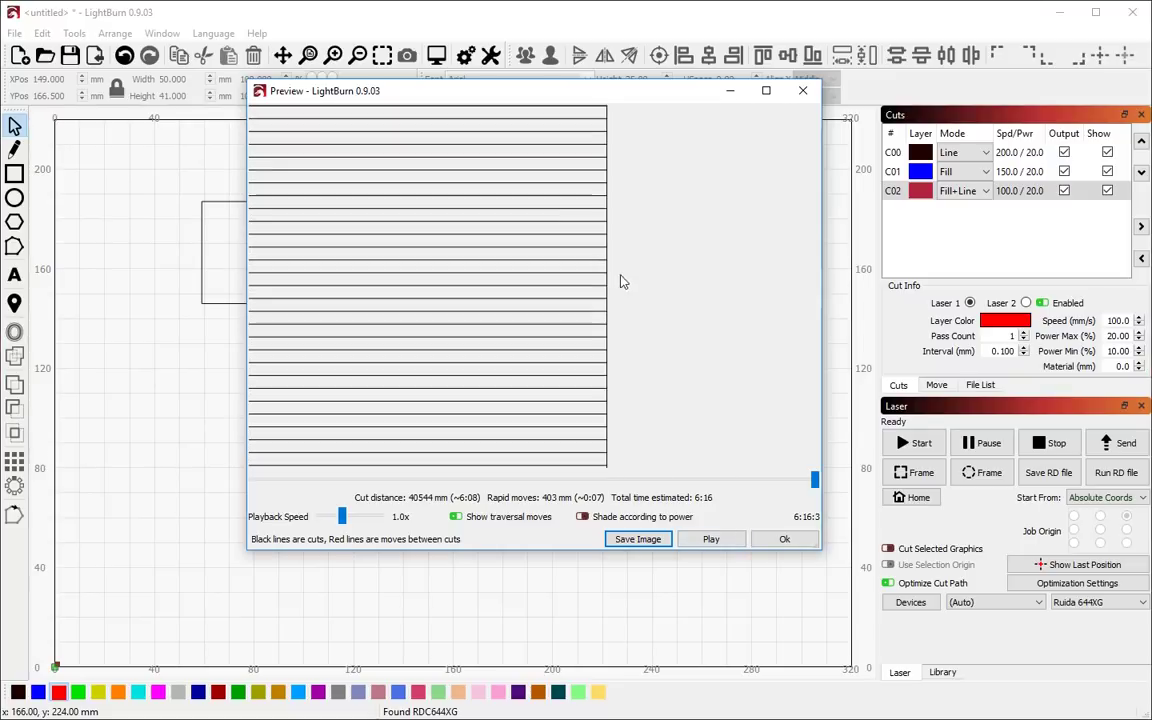
{"action": "scroll", "coordinate": [615, 350], "scroll_direction": "down", "scroll_amount": 1}
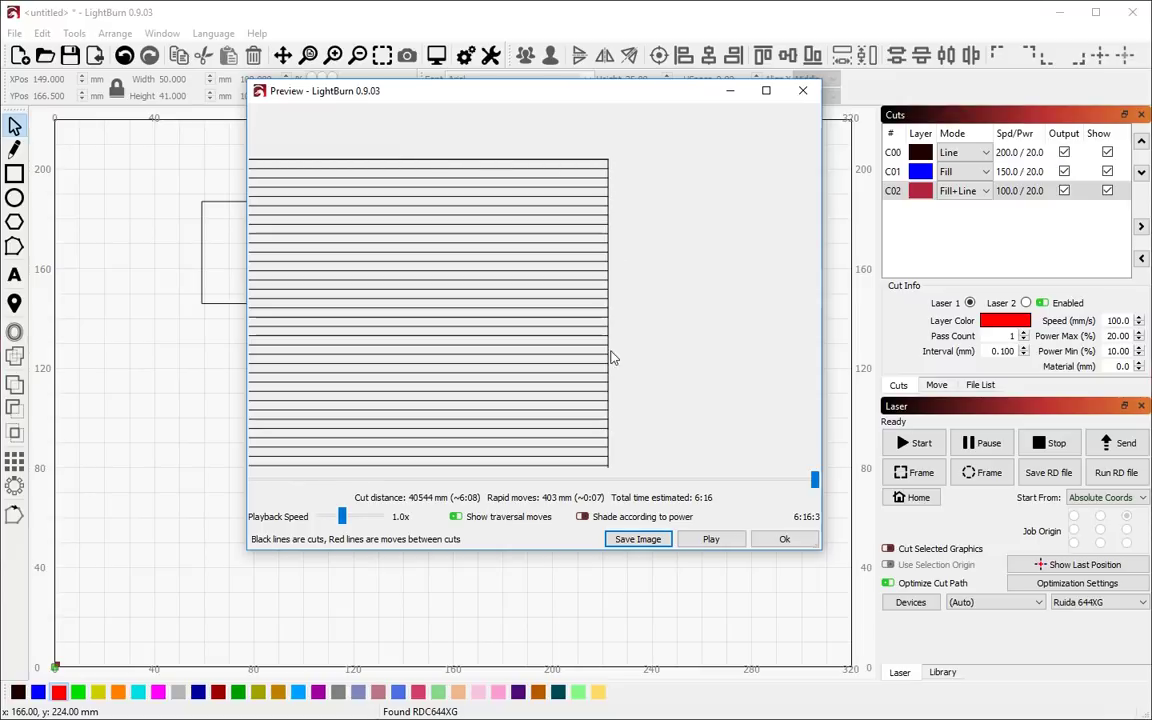
{"action": "scroll", "coordinate": [570, 184], "scroll_direction": "down", "scroll_amount": 4}
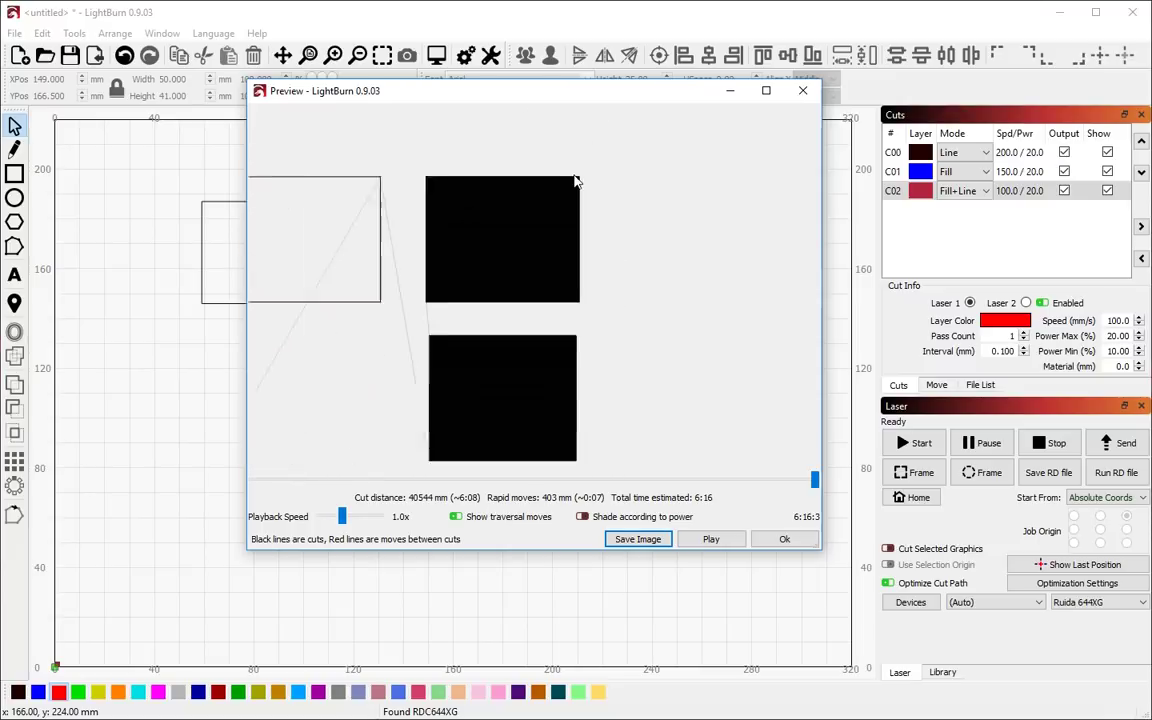
{"action": "scroll", "coordinate": [583, 335], "scroll_direction": "up", "scroll_amount": 5}
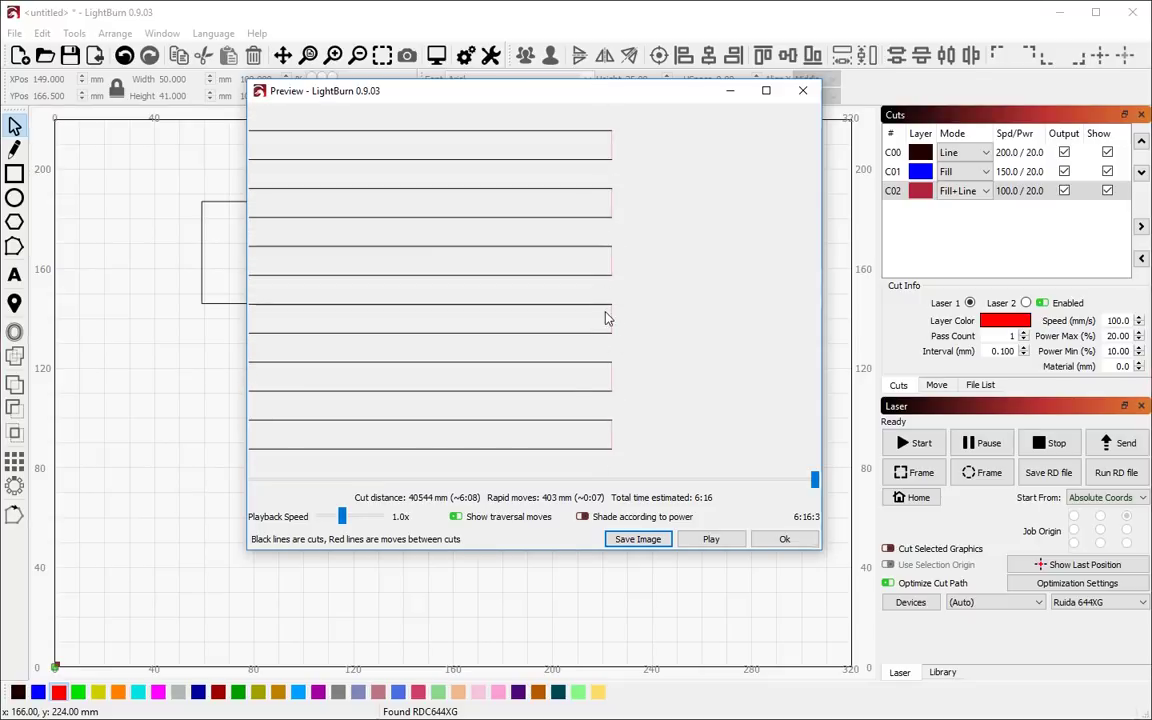
{"action": "scroll", "coordinate": [733, 347], "scroll_direction": "down", "scroll_amount": 5}
{"action": "scroll", "coordinate": [571, 360], "scroll_direction": "down", "scroll_amount": 2}
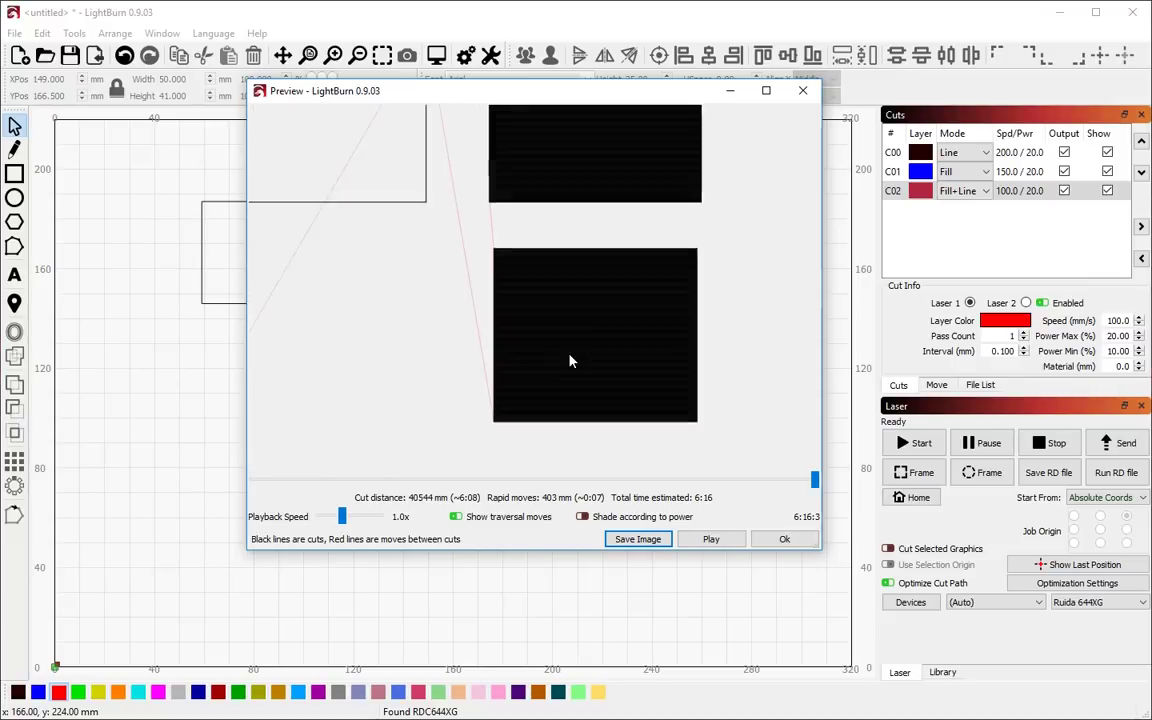
{"action": "left_click_drag", "start_coordinate": [252, 423], "coordinate": [456, 424]}
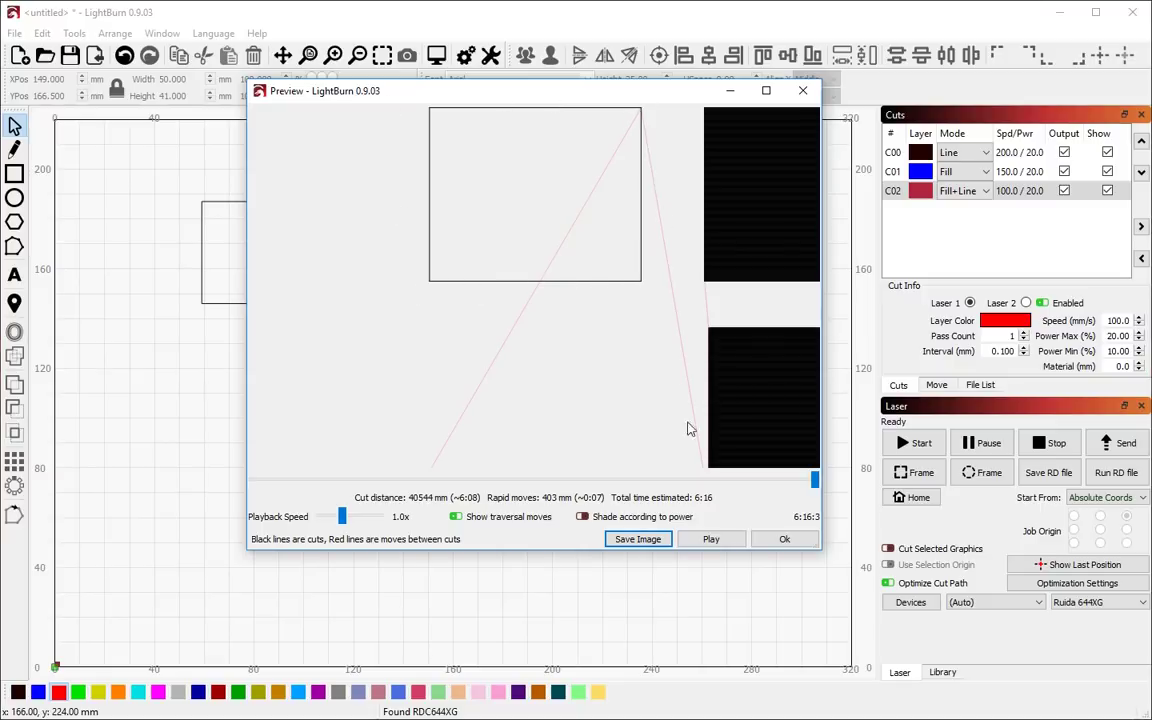
{"action": "left_click_drag", "start_coordinate": [675, 387], "coordinate": [432, 268]}
{"action": "scroll", "coordinate": [388, 180], "scroll_direction": "up", "scroll_amount": 3}
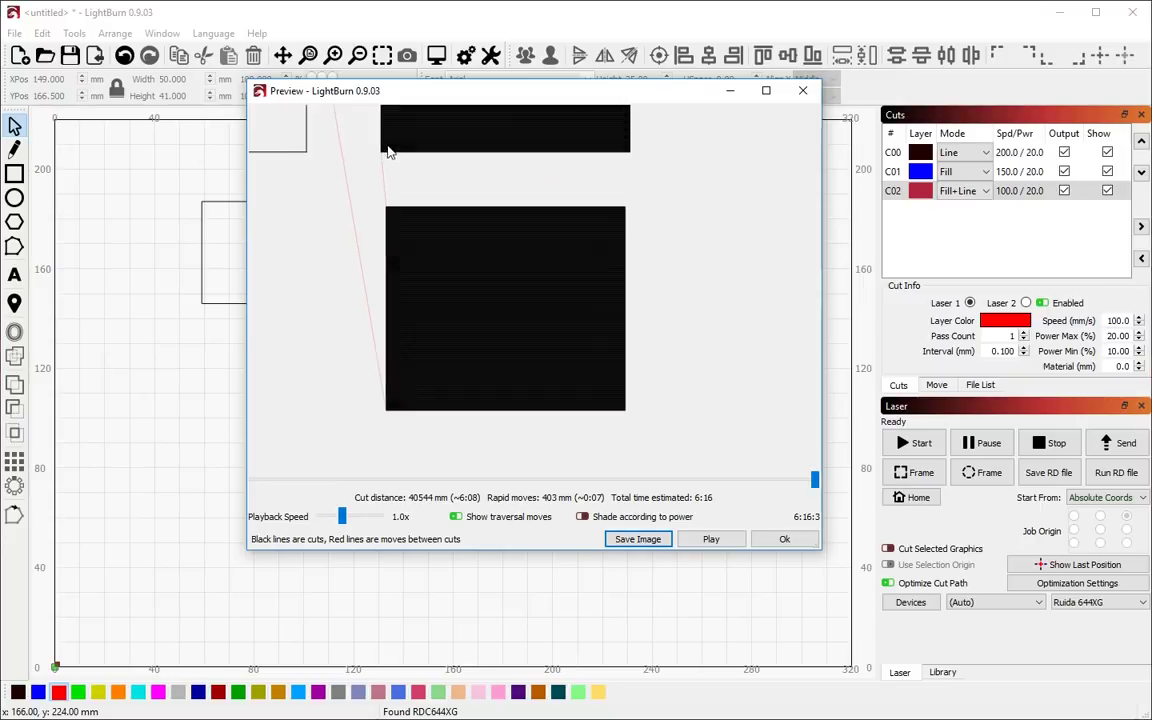
{"action": "scroll", "coordinate": [305, 230], "scroll_direction": "down", "scroll_amount": 2}
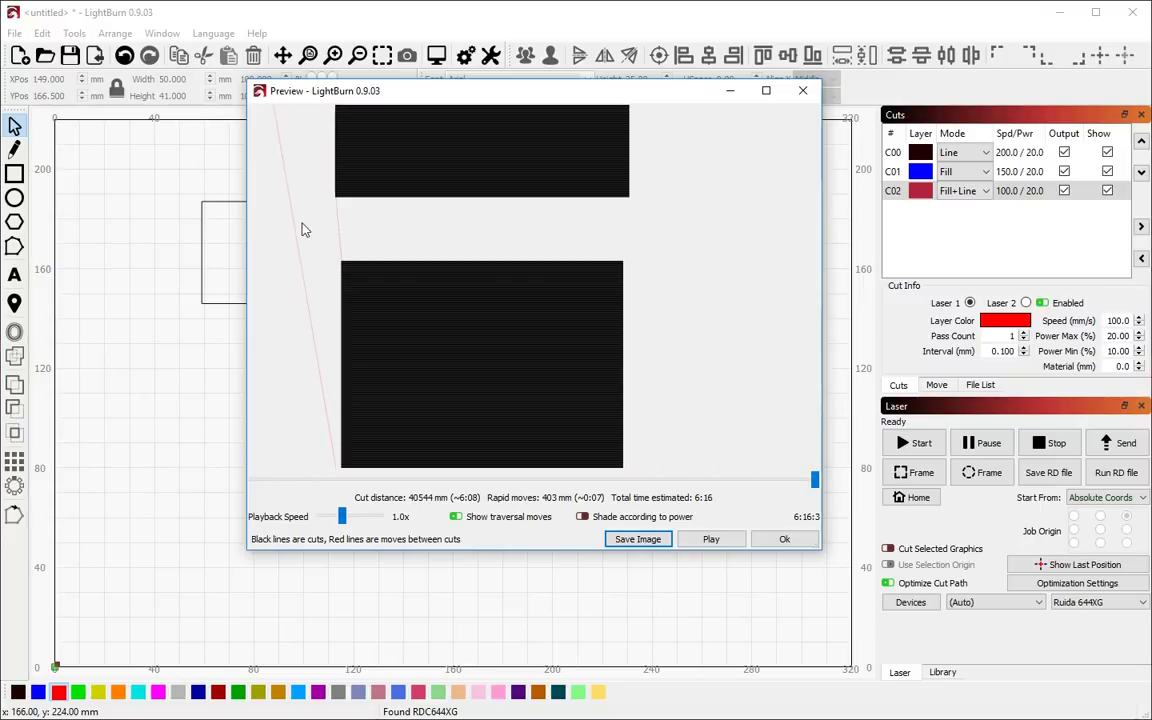
{"action": "scroll", "coordinate": [681, 314], "scroll_direction": "down", "scroll_amount": 3}
Step: Toggle Show traversal moves off and back on, then close the preview
{"action": "left_click", "coordinate": [456, 517]}
{"action": "left_click", "coordinate": [457, 518]}
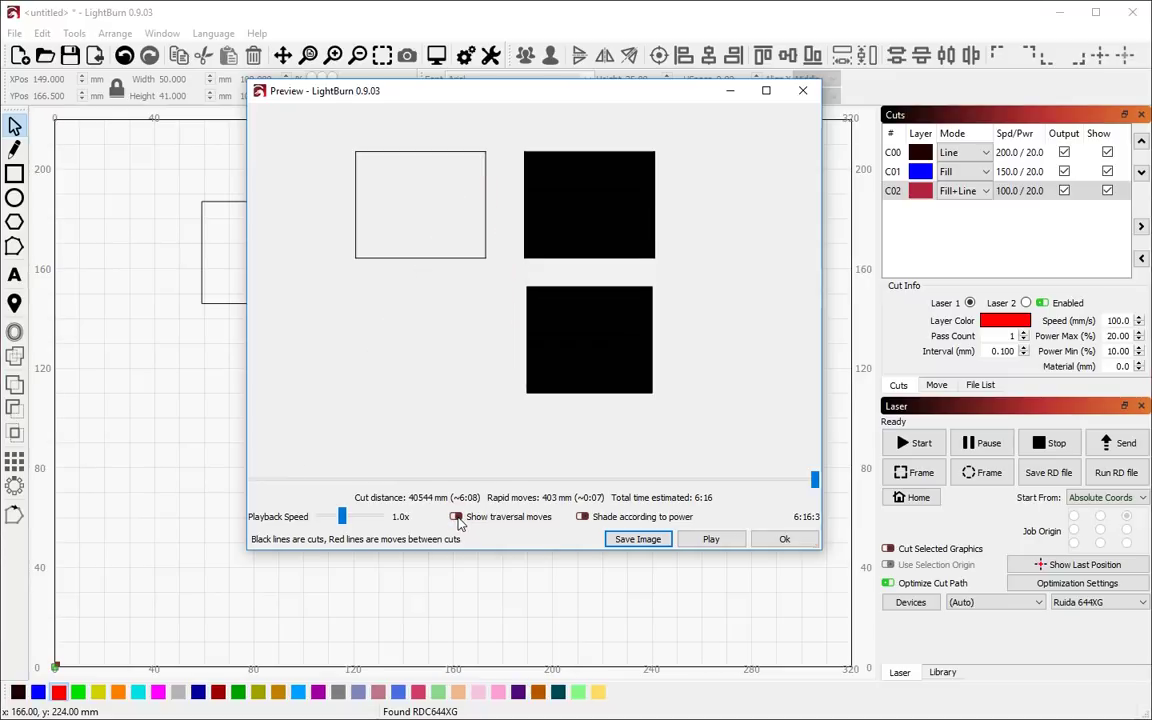
{"action": "scroll", "coordinate": [697, 257], "scroll_direction": "up", "scroll_amount": 5}
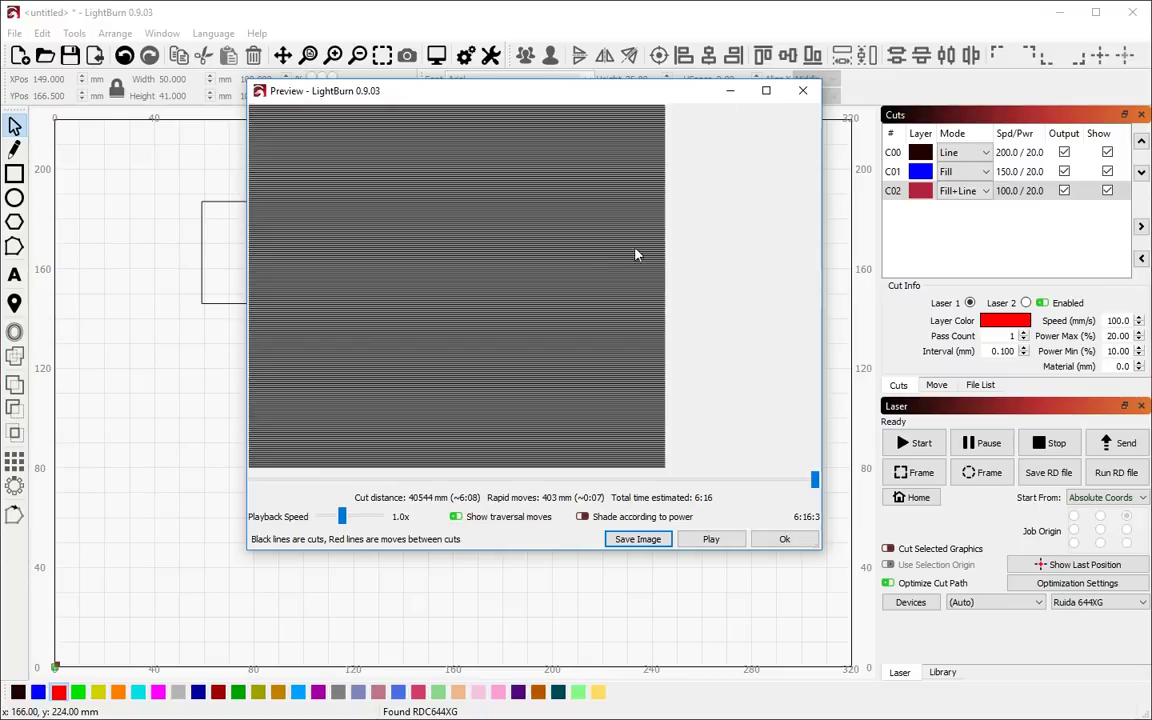
{"action": "scroll", "coordinate": [675, 250], "scroll_direction": "down", "scroll_amount": 4}
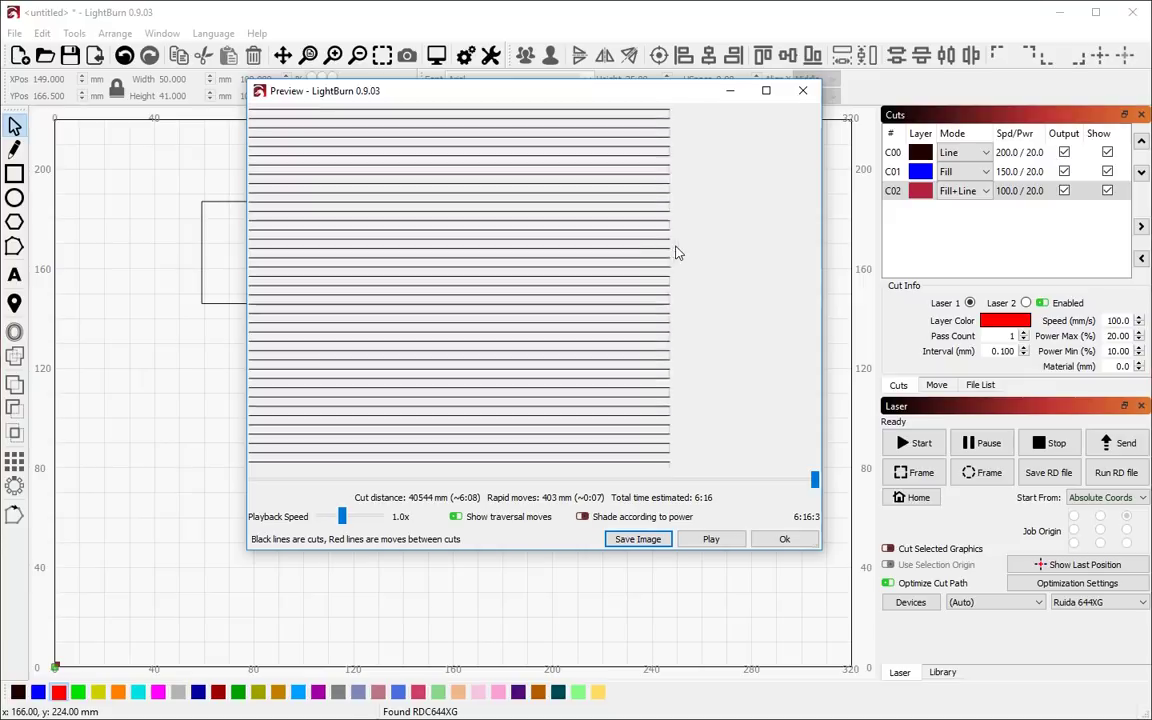
{"action": "scroll", "coordinate": [683, 270], "scroll_direction": "down", "scroll_amount": 4}
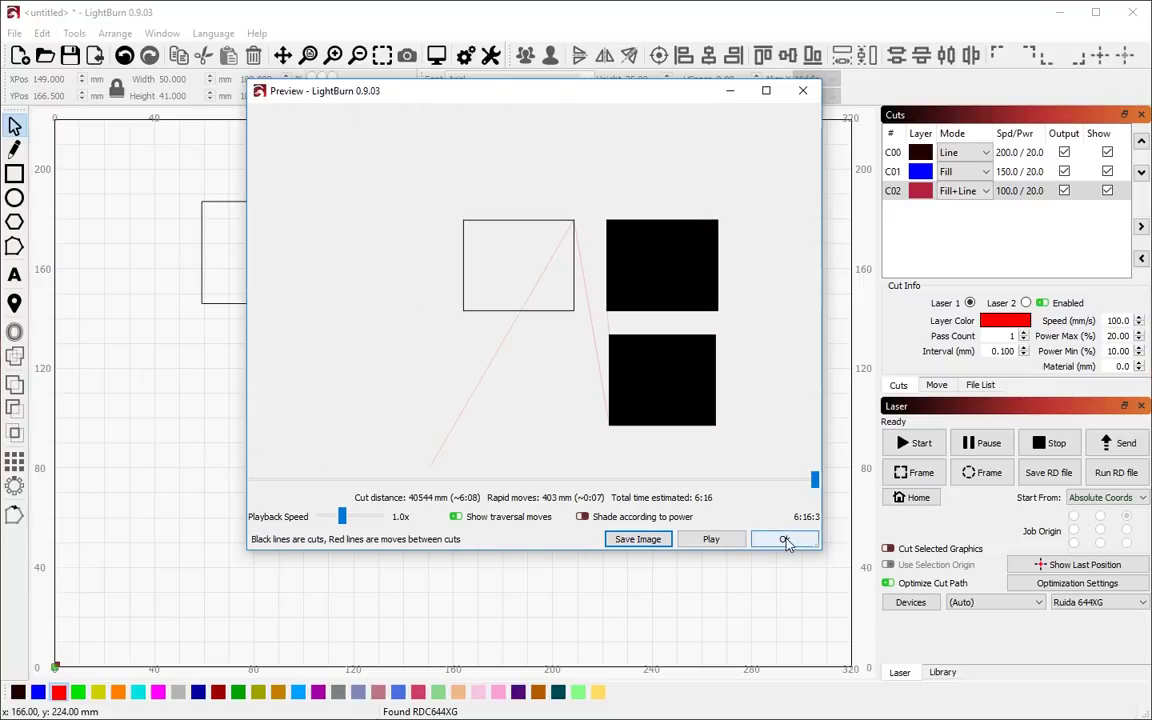
{"action": "left_click", "coordinate": [785, 540]}
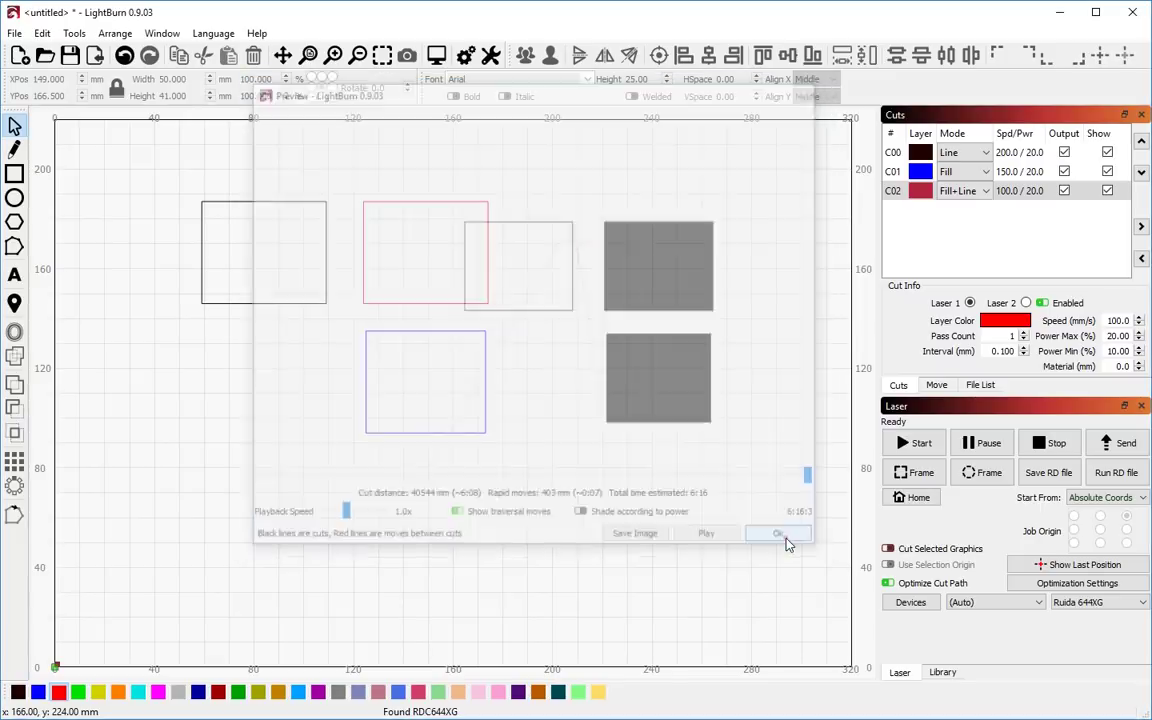
Step: Send the three-rectangle job to the laser, then stop it
{"action": "left_click", "coordinate": [914, 447]}
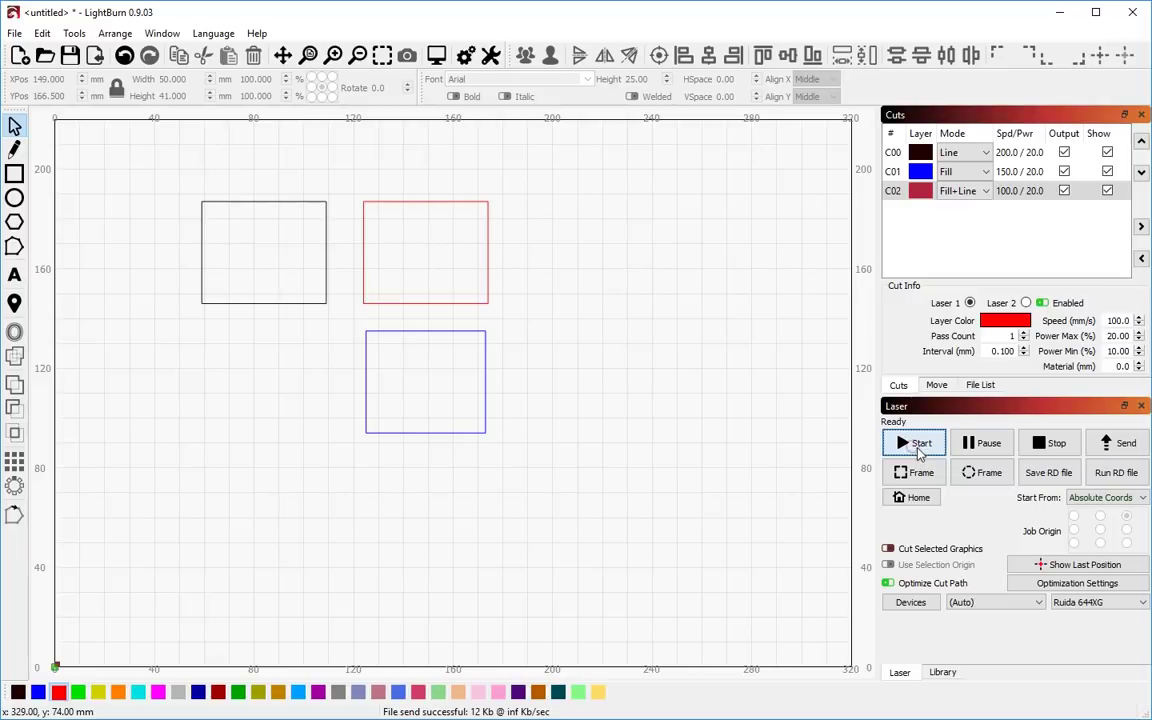
{"action": "left_click", "coordinate": [1041, 444]}
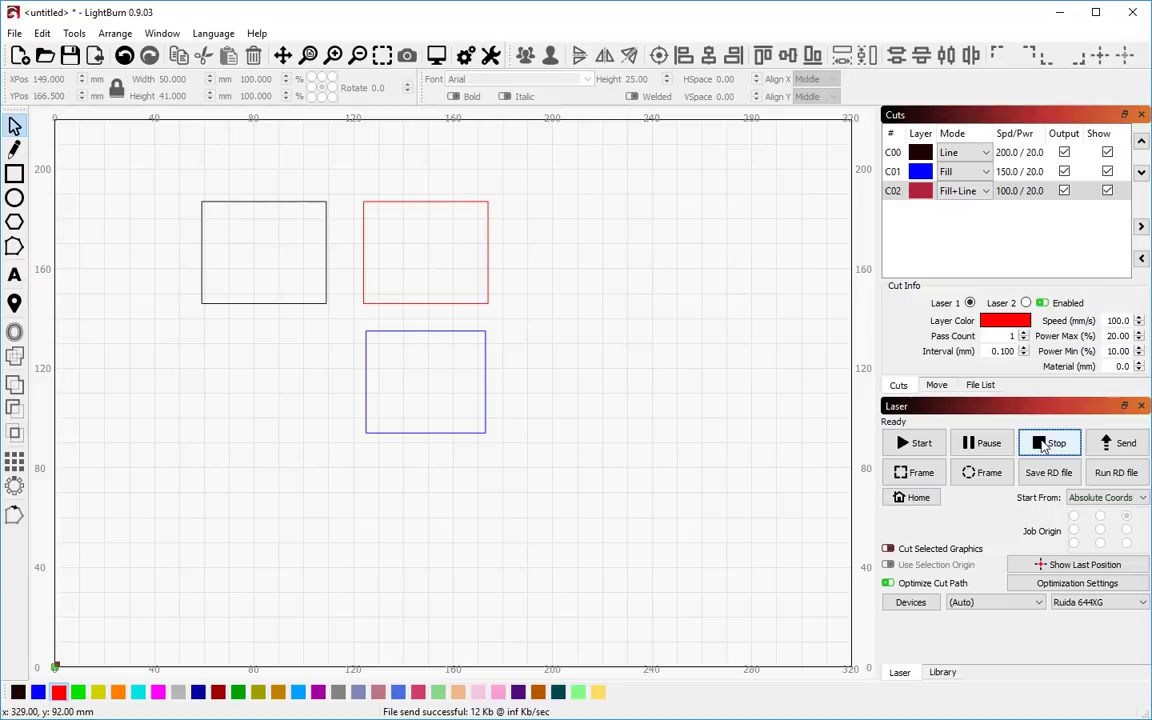
{"action": "scroll", "coordinate": [570, 395], "scroll_direction": "down", "scroll_amount": 1}
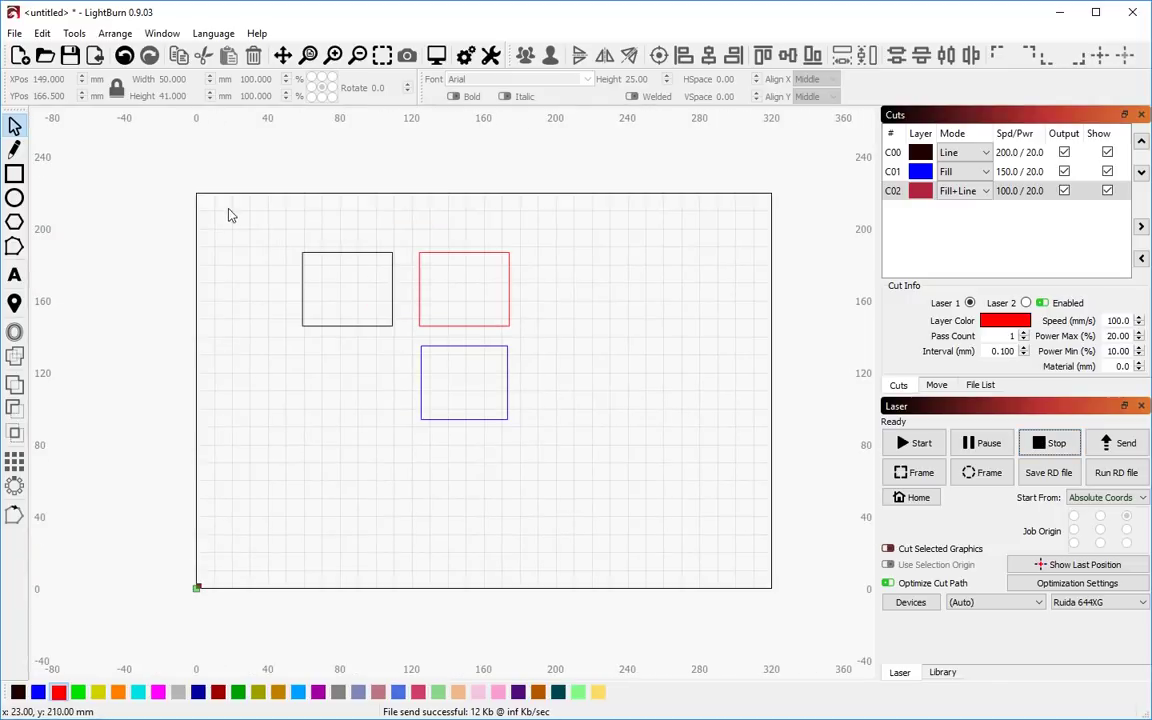
Step: Select all three rectangles and group them into one object
{"action": "left_click_drag", "start_coordinate": [250, 207], "coordinate": [580, 460]}
{"action": "left_click", "coordinate": [548, 338]}
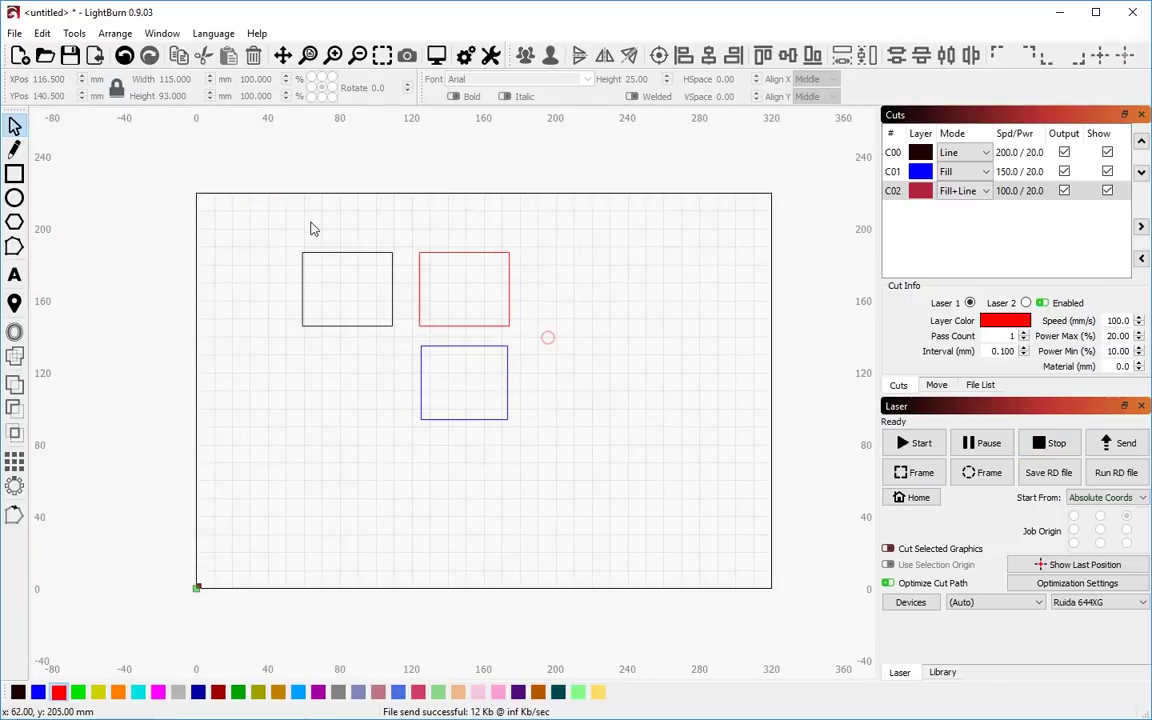
{"action": "left_click_drag", "start_coordinate": [239, 204], "coordinate": [540, 455]}
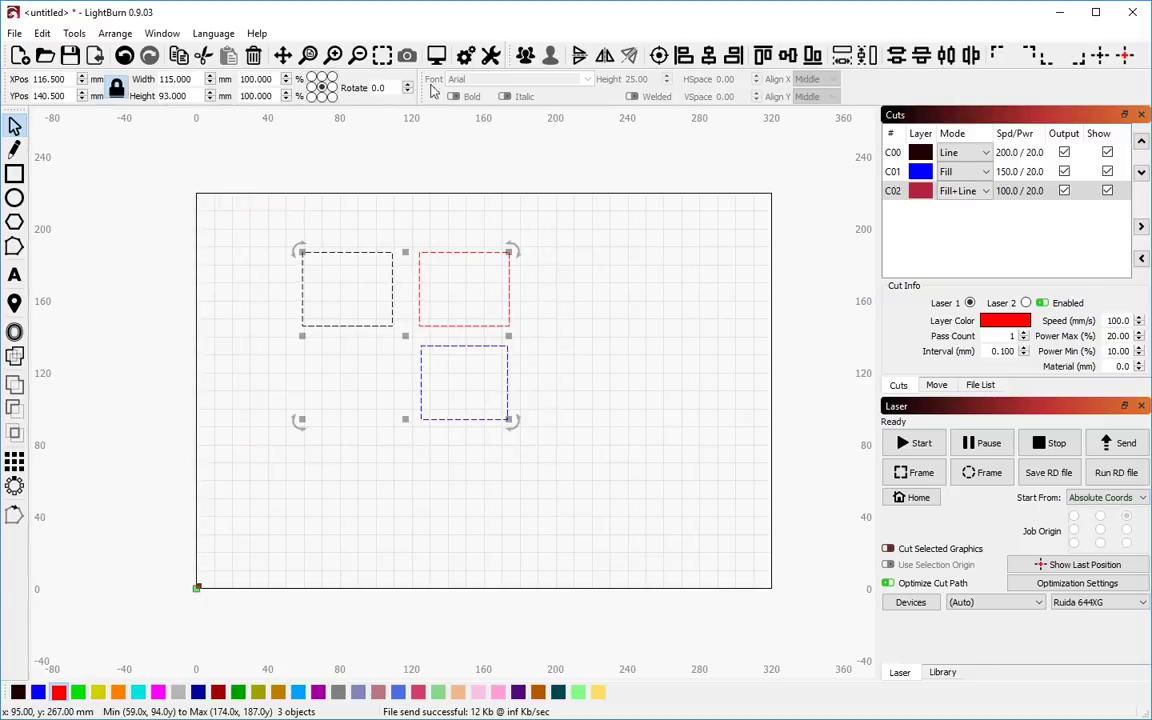
{"action": "left_click", "coordinate": [526, 56]}
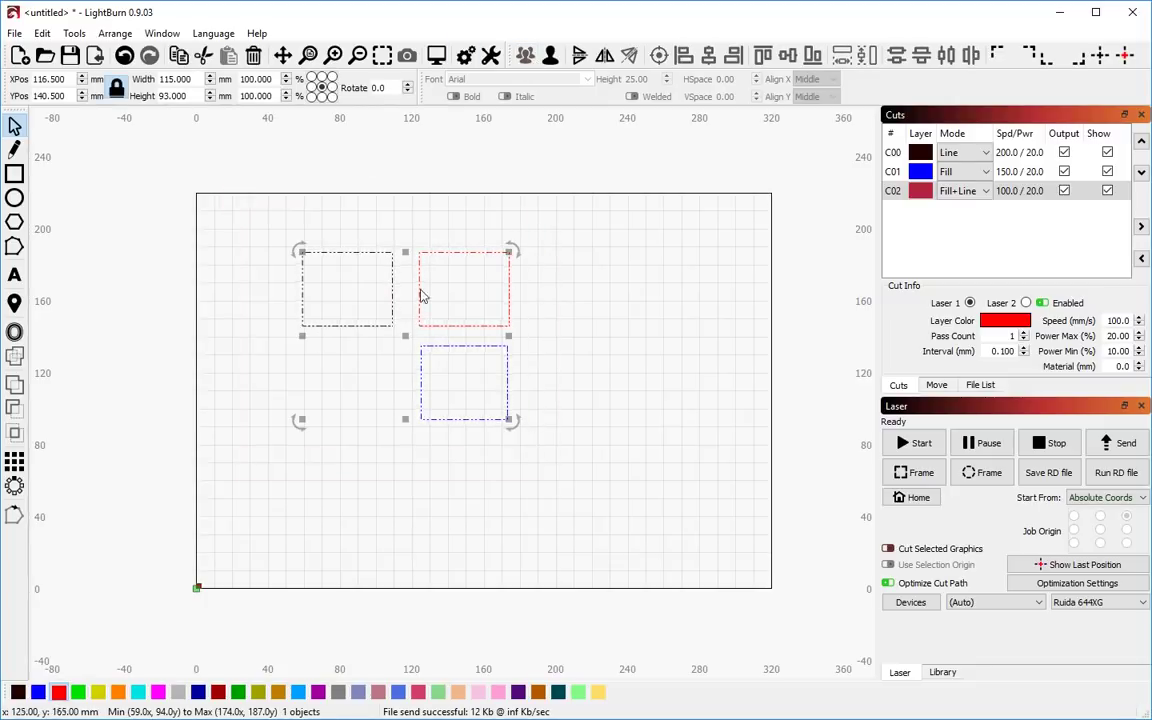
Step: Move the rectangle group slightly up-left to X 109.591, Y 149.382 mm
{"action": "scroll", "coordinate": [386, 257], "scroll_direction": "up", "scroll_amount": 4}
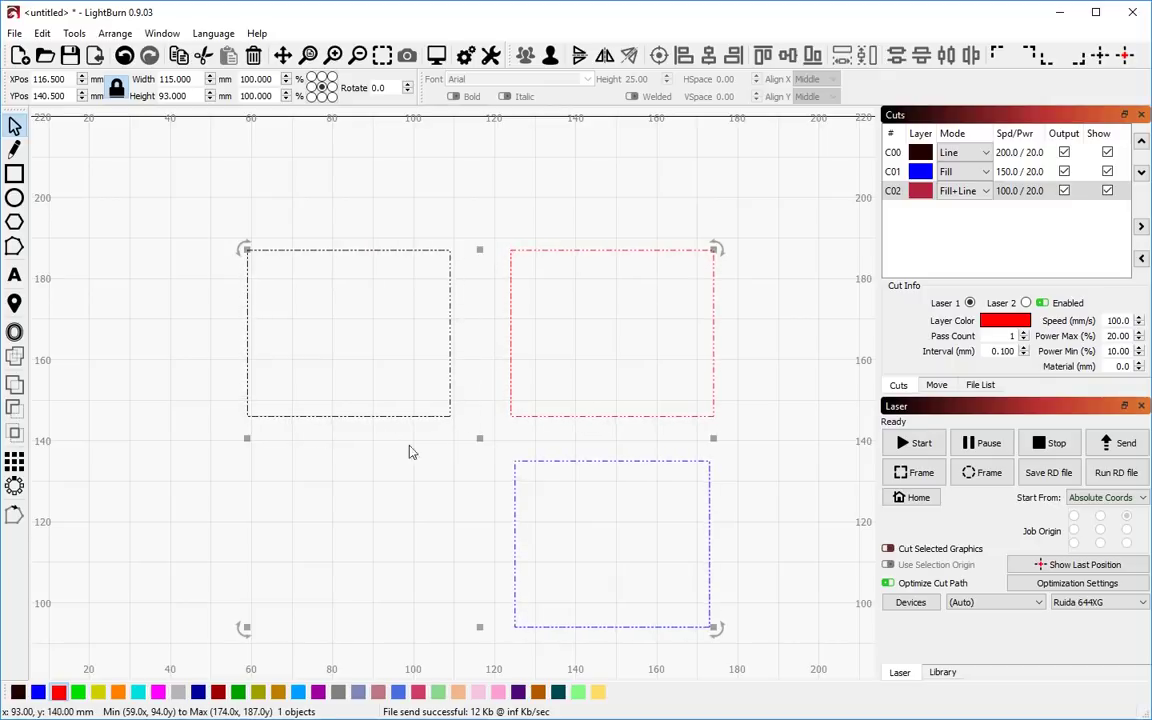
{"action": "left_click", "coordinate": [527, 174]}
{"action": "left_click", "coordinate": [538, 250]}
{"action": "left_click_drag", "start_coordinate": [538, 250], "coordinate": [527, 219]}
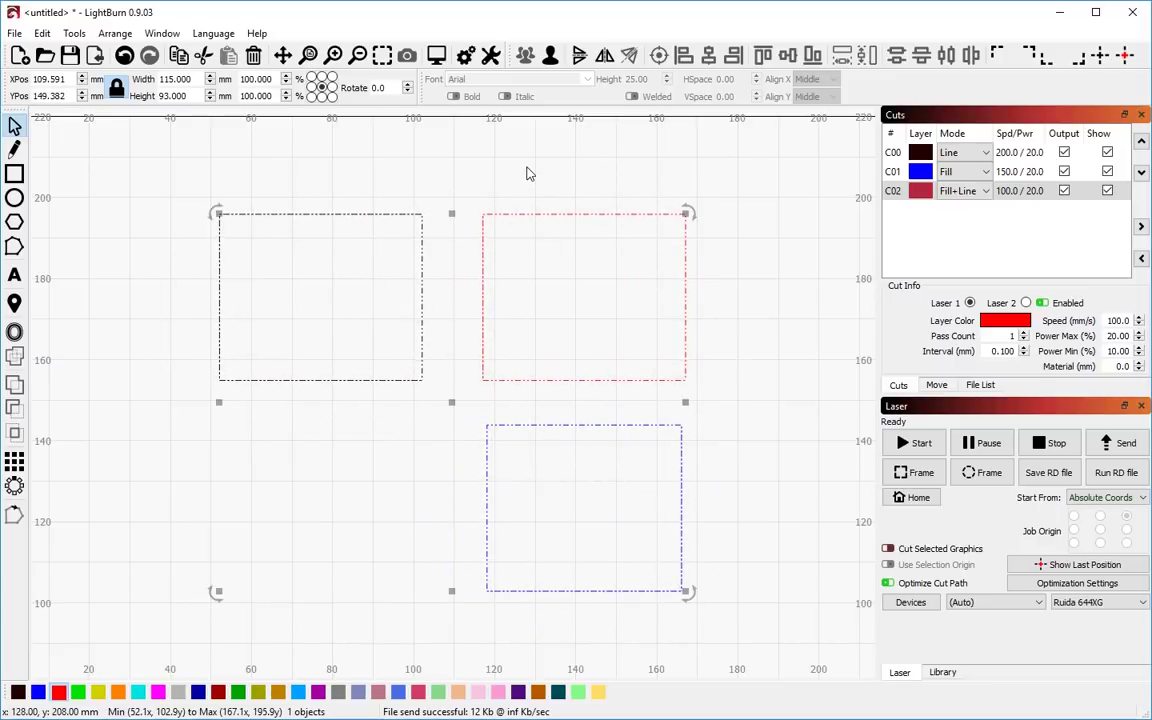
{"action": "left_click", "coordinate": [526, 169]}
{"action": "left_click", "coordinate": [527, 219]}
{"action": "left_click", "coordinate": [527, 216]}
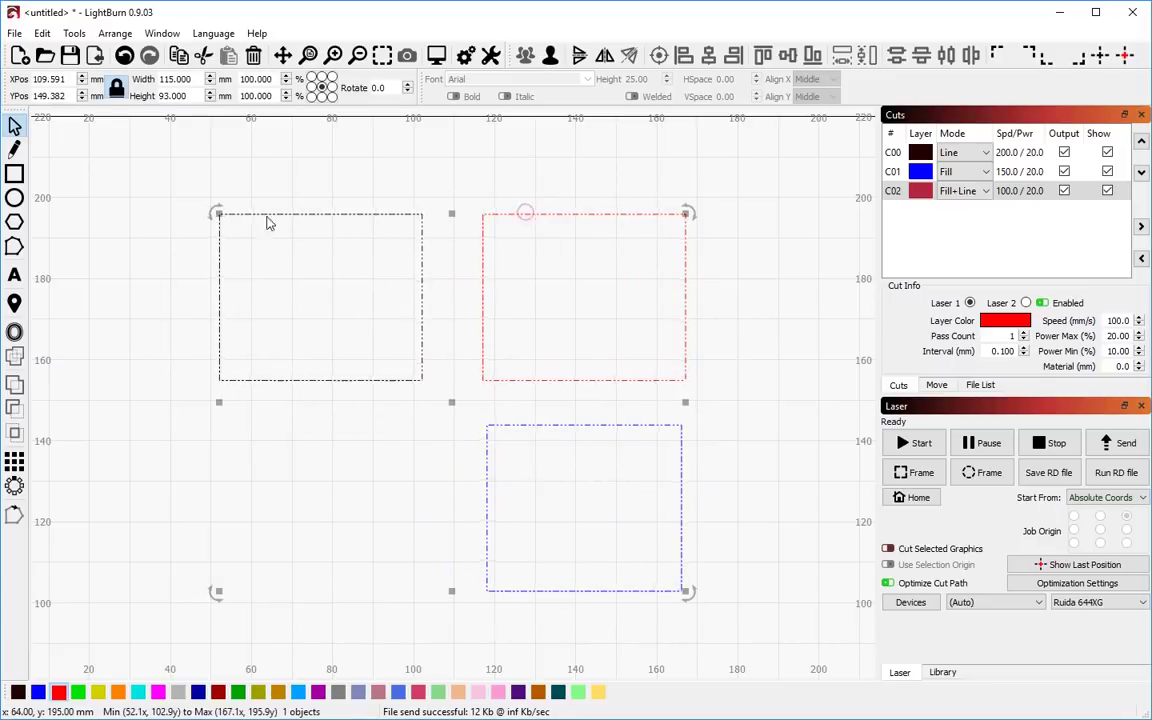
{"action": "left_click_drag", "start_coordinate": [215, 206], "coordinate": [260, 215]}
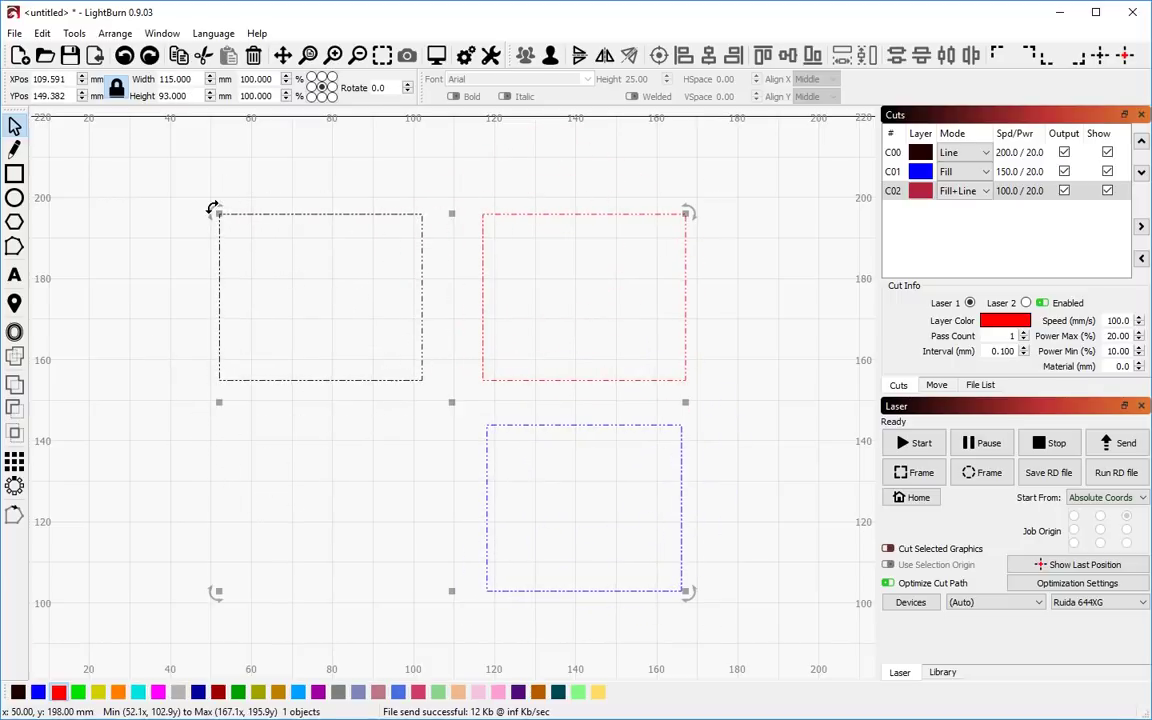
{"action": "left_click_drag", "start_coordinate": [211, 211], "coordinate": [170, 278]}
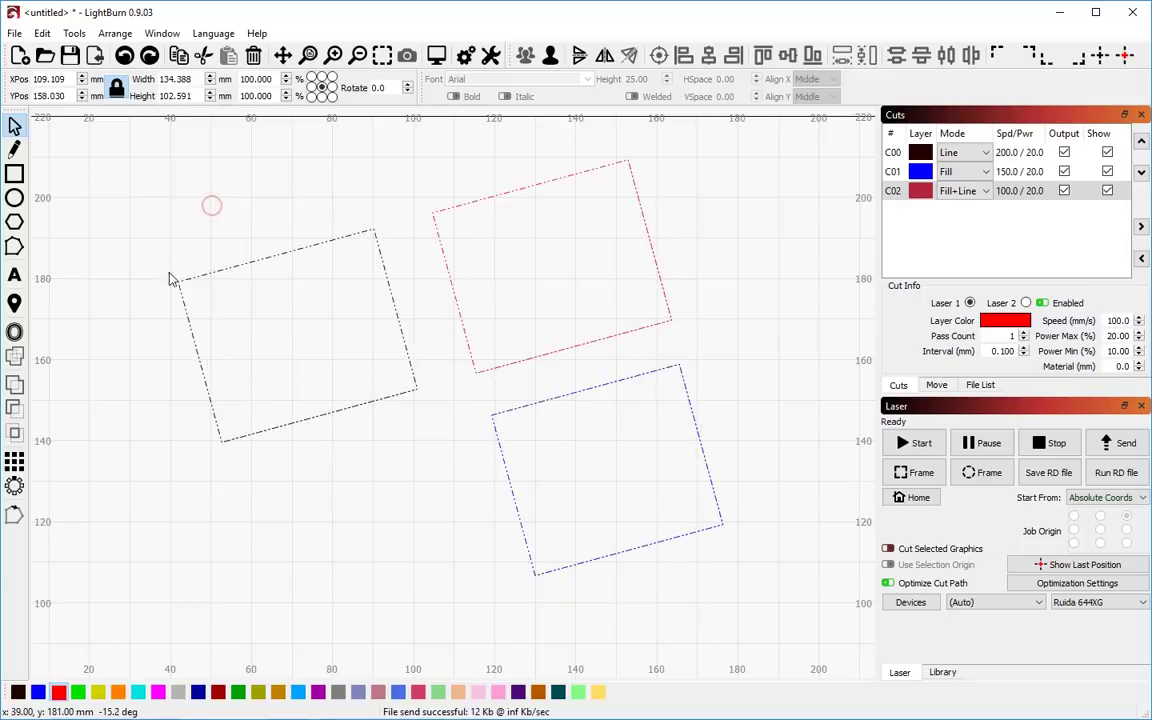
{"action": "left_click", "coordinate": [44, 34]}
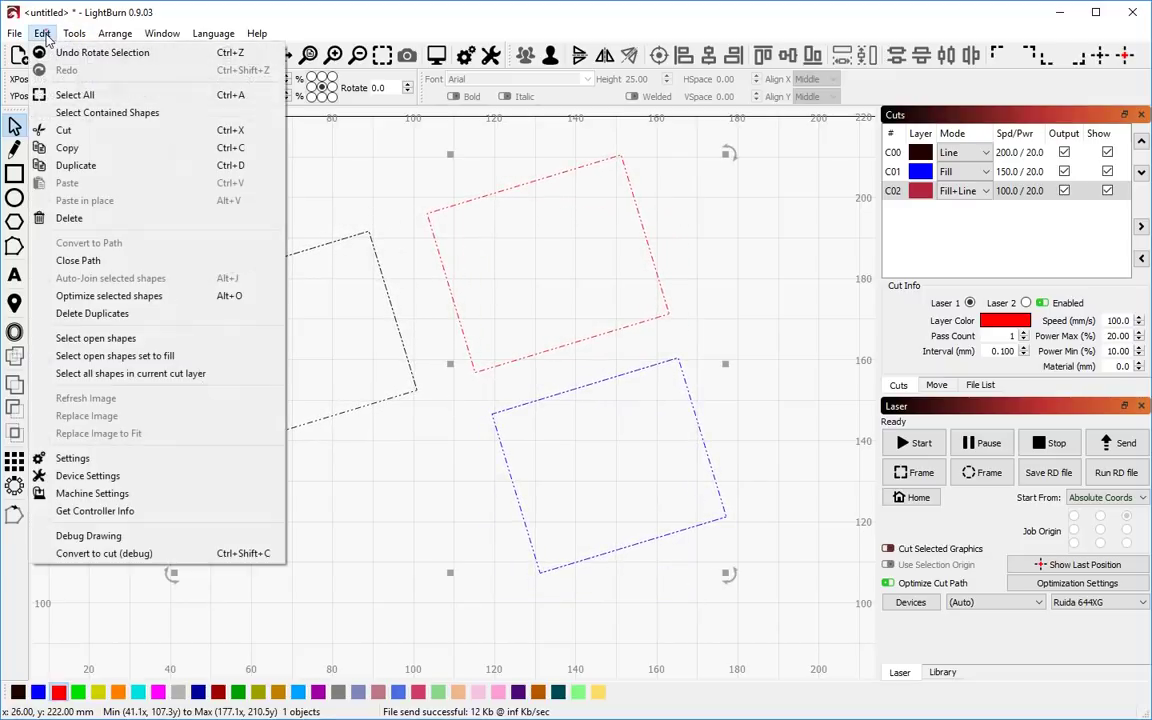
{"action": "left_click", "coordinate": [112, 52]}
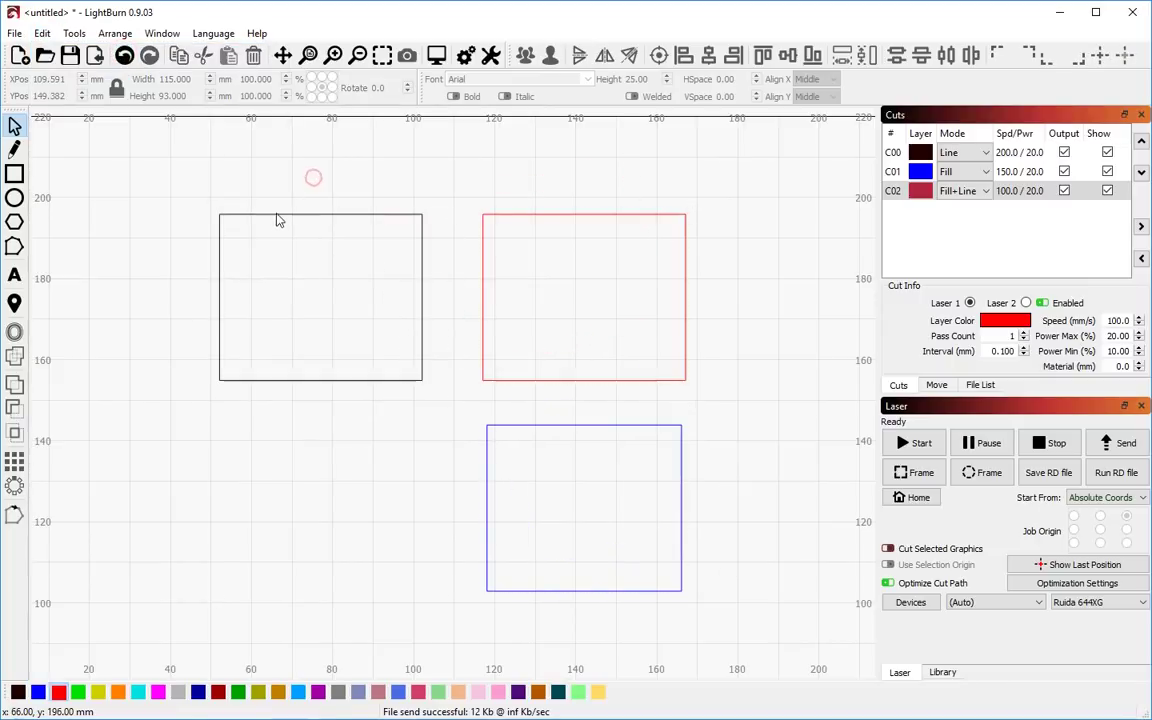
Step: Scale the group to 111.005 × 84.976 mm, then rotate it and return it to level
{"action": "left_click_drag", "start_coordinate": [217, 214], "coordinate": [276, 301]}
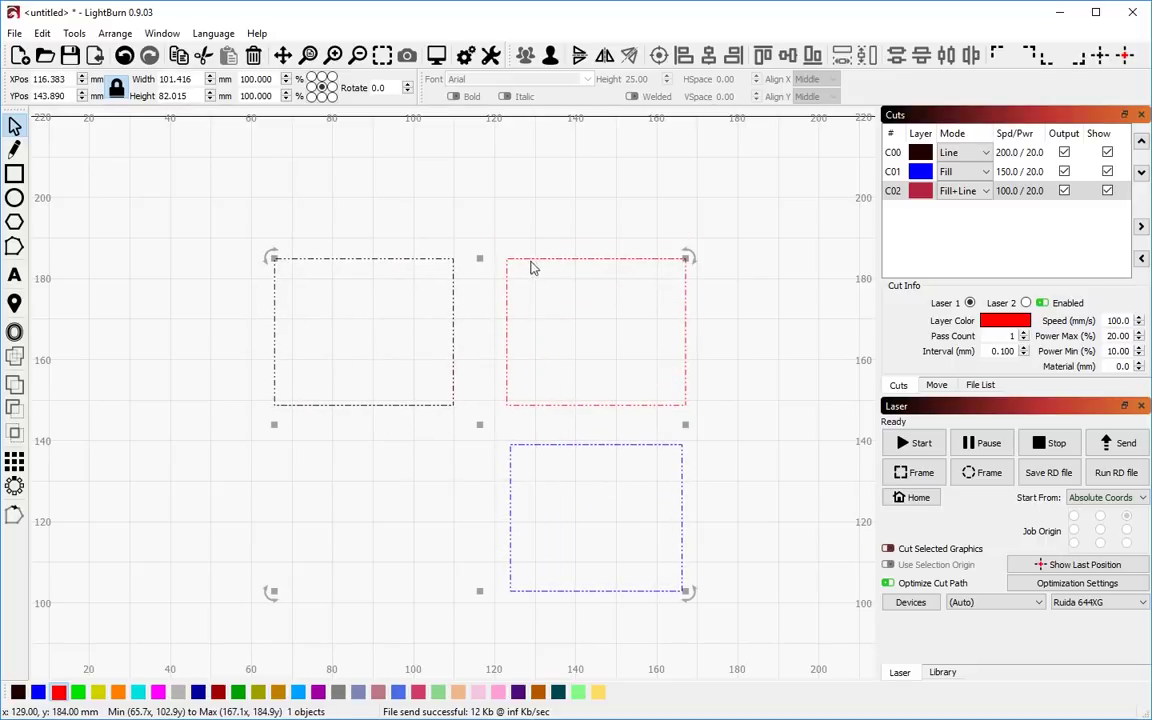
{"action": "left_click_drag", "start_coordinate": [480, 258], "coordinate": [490, 301]}
{"action": "mouse_move", "coordinate": [678, 447]}
{"action": "left_mouse_down"}
{"action": "mouse_move", "coordinate": [548, 437]}
{"action": "mouse_move", "coordinate": [695, 445]}
{"action": "left_mouse_up"}
{"action": "left_click_drag", "start_coordinate": [484, 301], "coordinate": [484, 268]}
{"action": "left_click_drag", "start_coordinate": [274, 268], "coordinate": [310, 265]}
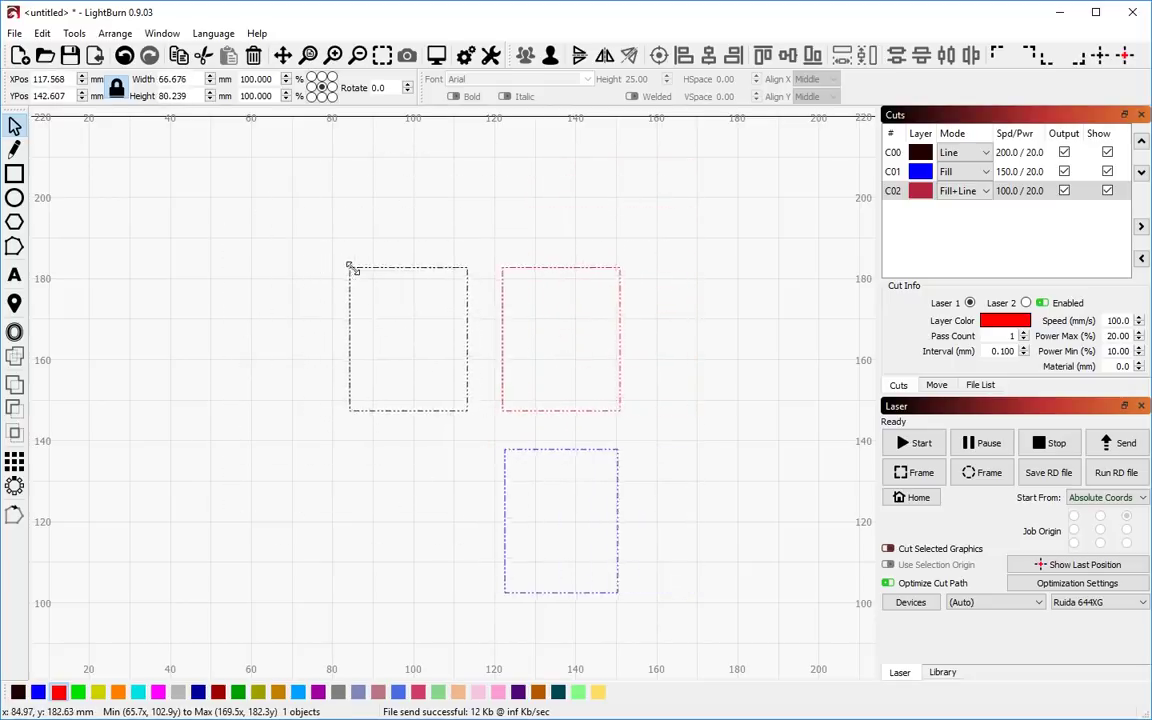
{"action": "left_click_drag", "start_coordinate": [348, 267], "coordinate": [326, 255]}
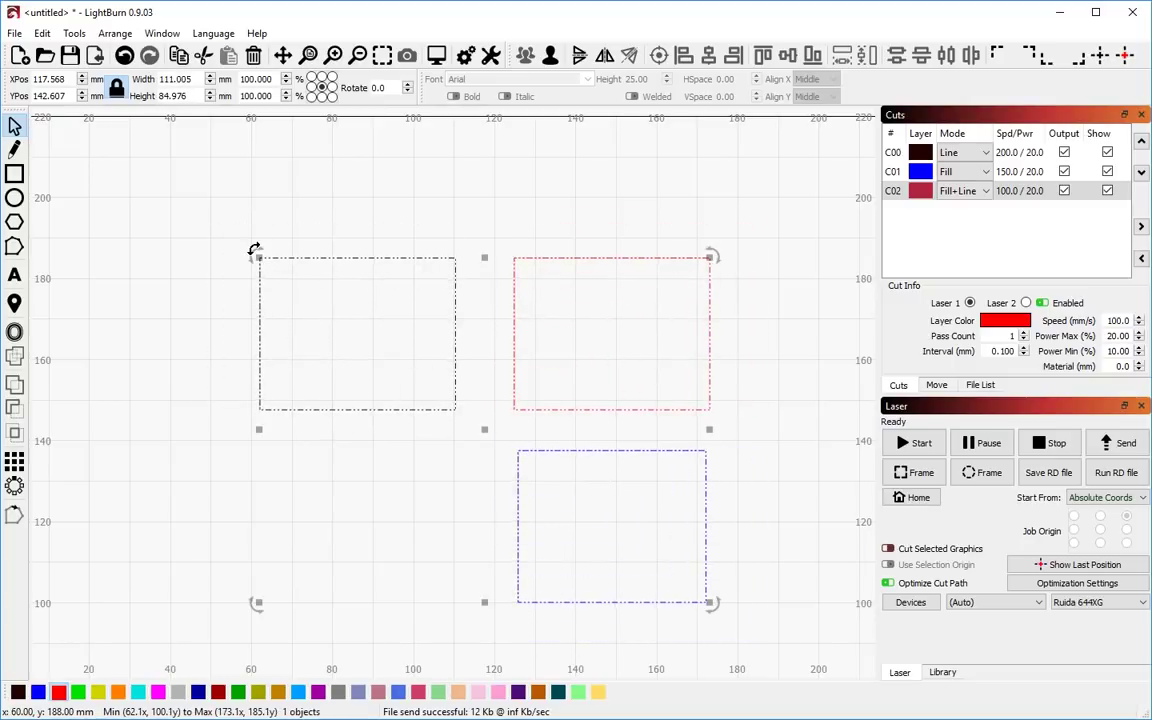
{"action": "left_click_drag", "start_coordinate": [254, 251], "coordinate": [644, 240]}
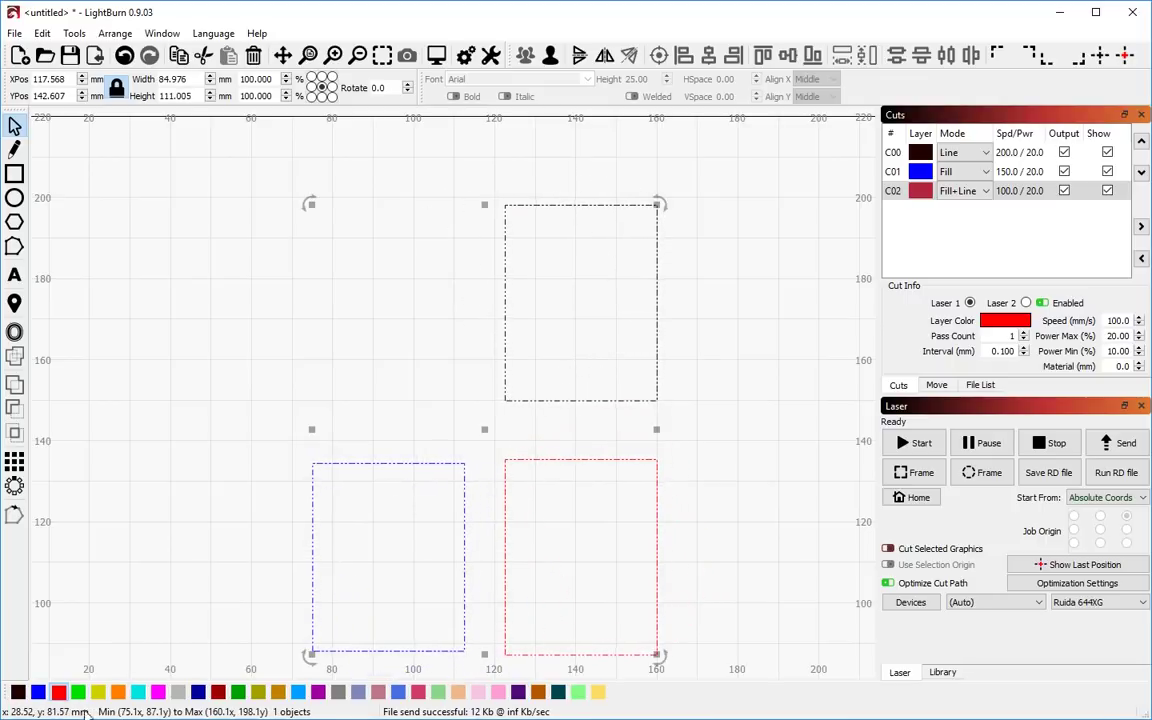
{"action": "left_click_drag", "start_coordinate": [657, 204], "coordinate": [265, 265]}
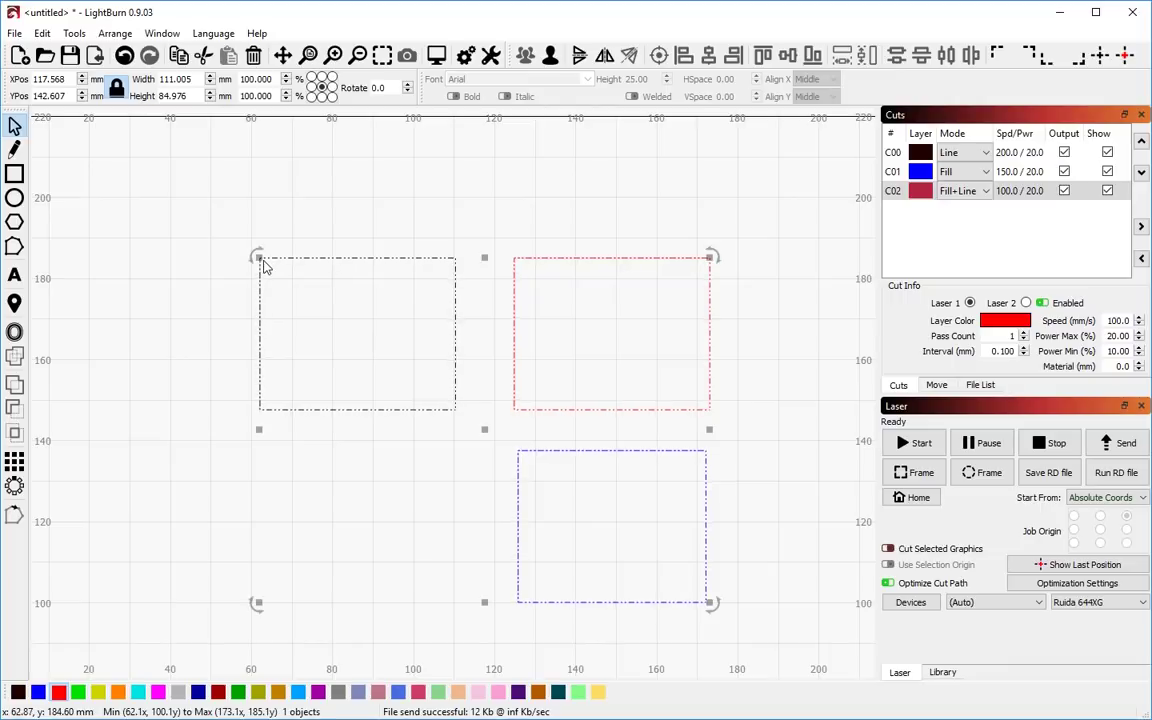
Step: Discard the unfinished stray line with Escape, leaving only the grouped rectangles
{"action": "left_click", "coordinate": [347, 205]}
{"action": "scroll", "coordinate": [370, 183], "scroll_direction": "down", "scroll_amount": 1}
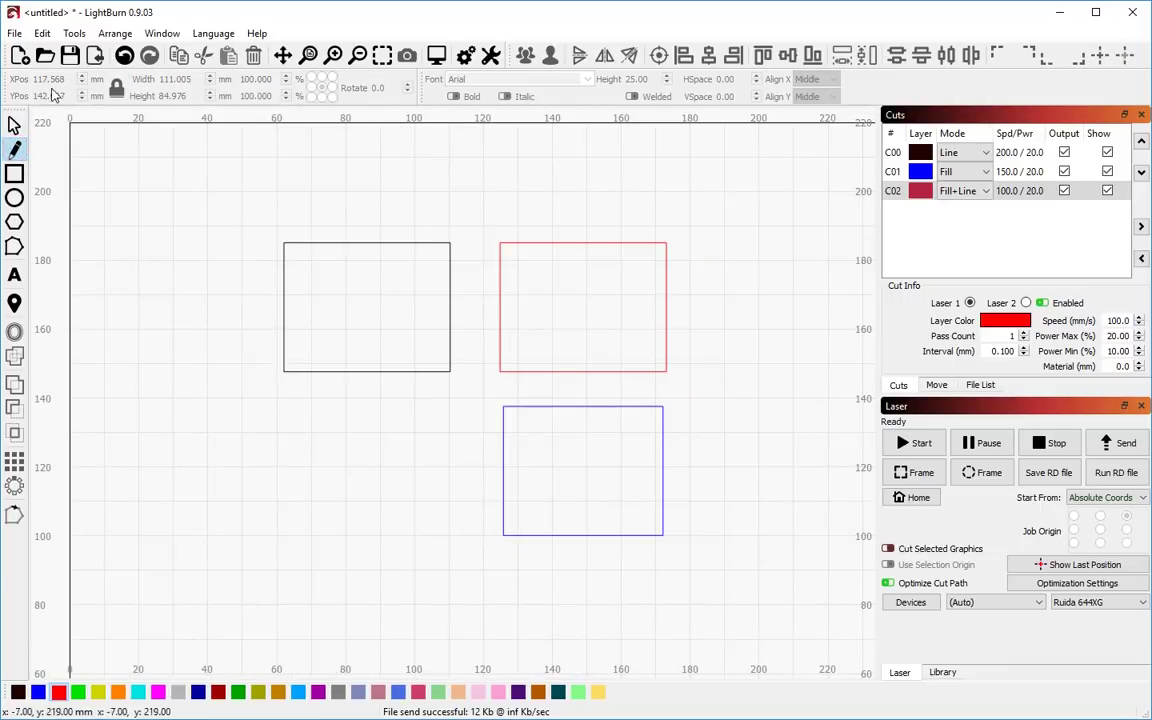
{"action": "left_click", "coordinate": [169, 547]}
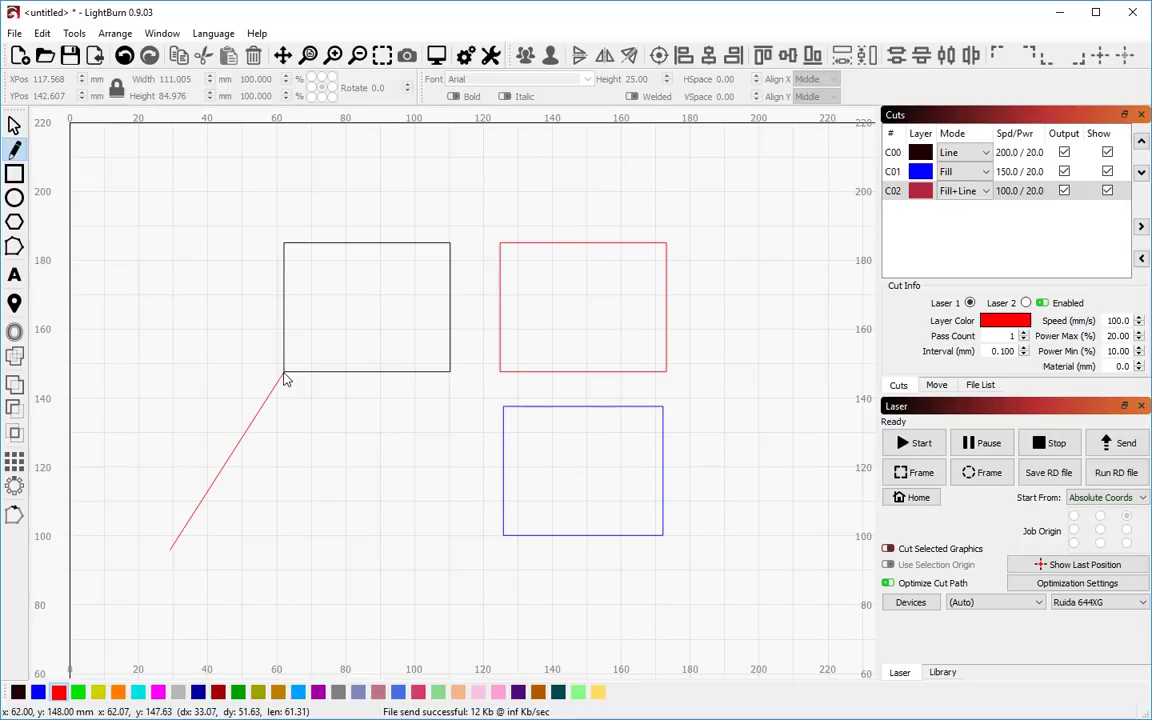
{"action": "scroll", "coordinate": [293, 381], "scroll_direction": "up", "scroll_amount": 4}
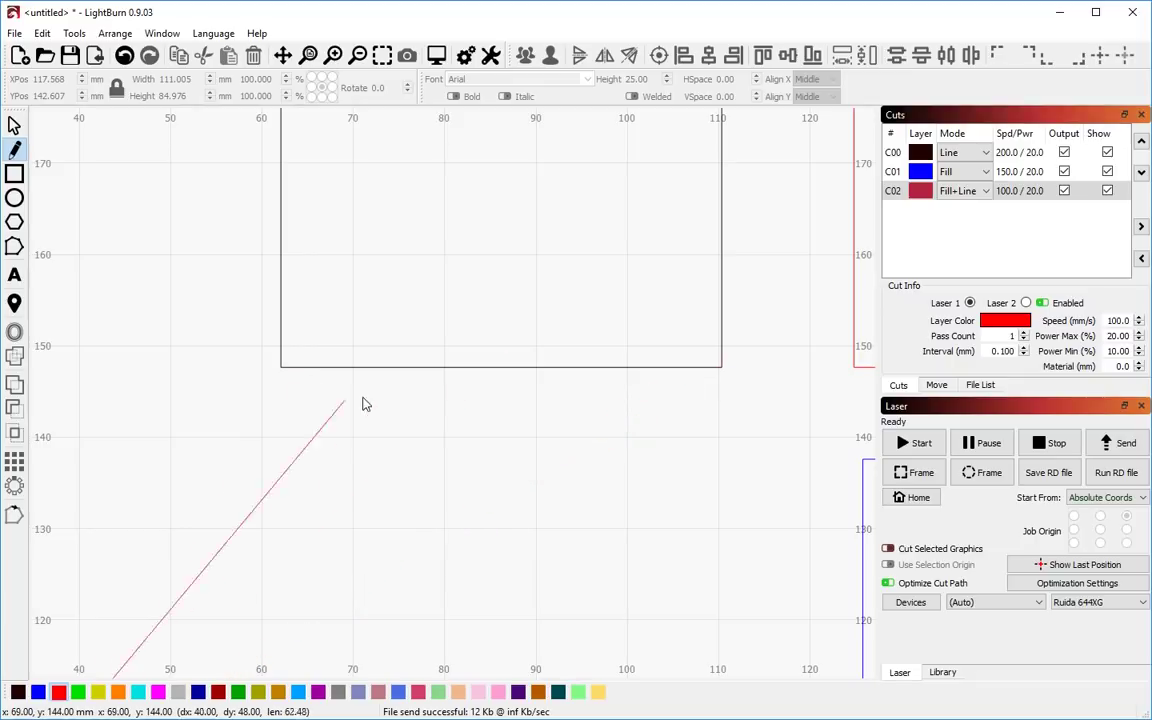
{"action": "scroll", "coordinate": [283, 374], "scroll_direction": "down", "scroll_amount": 1}
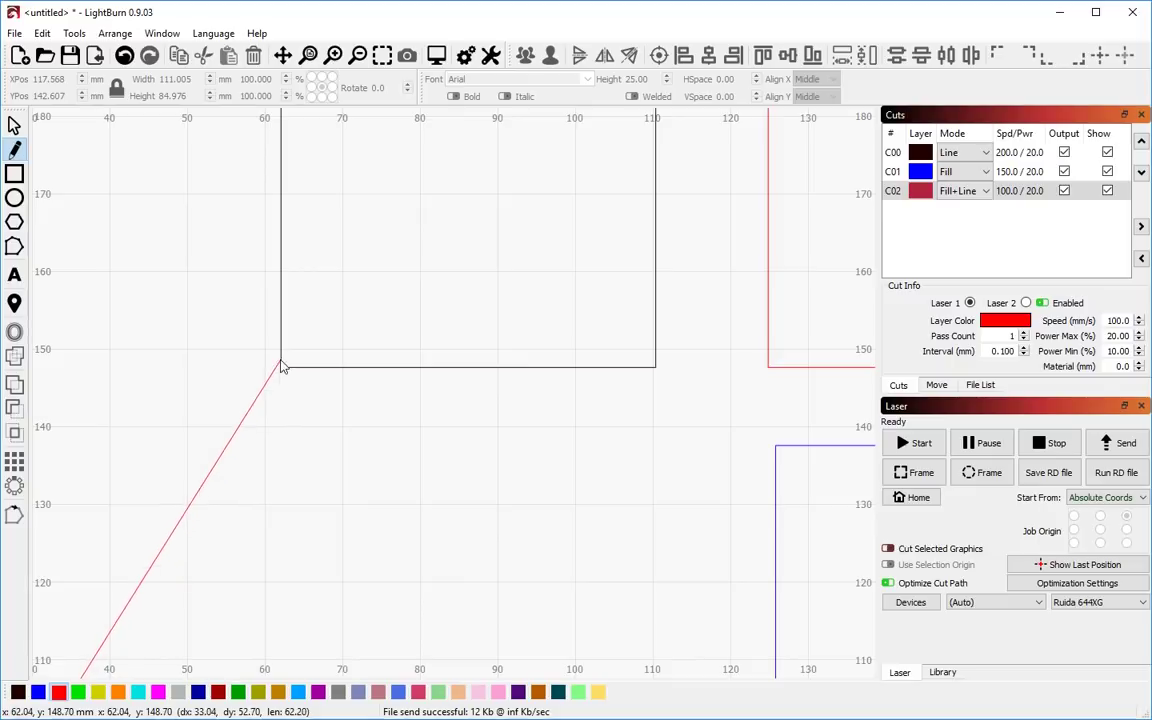
{"action": "scroll", "coordinate": [281, 371], "scroll_direction": "up", "scroll_amount": 10}
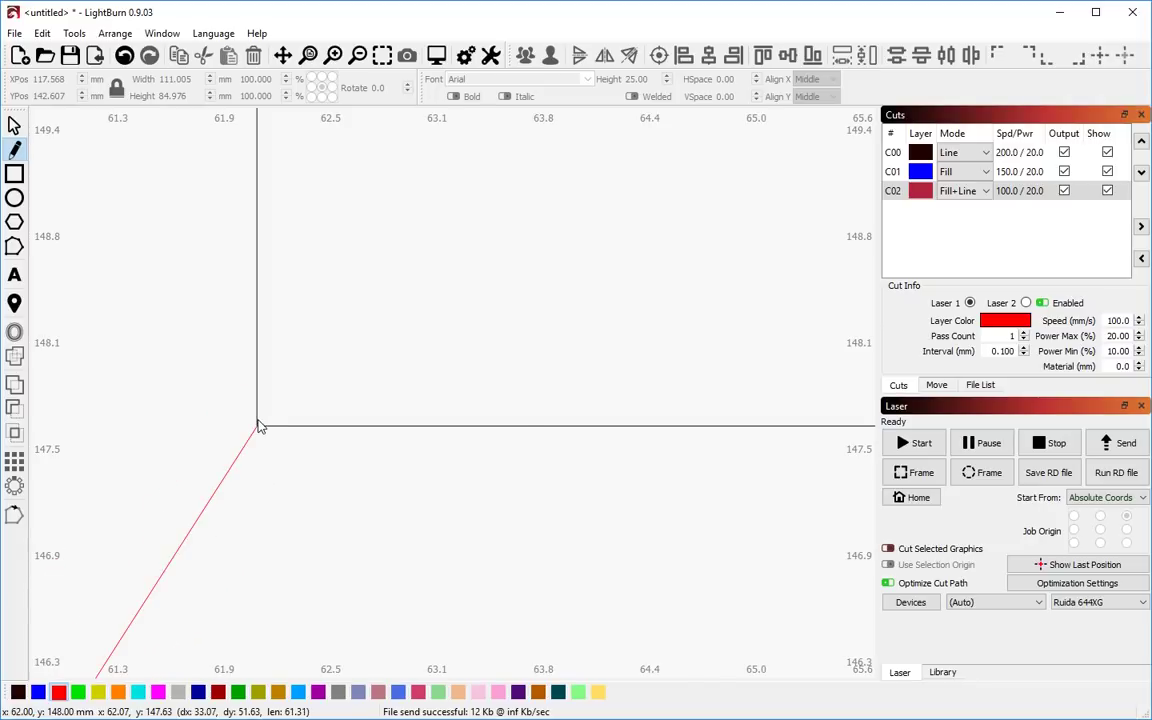
{"action": "key", "text": "Escape"}
{"action": "key", "text": "ctrl+shift+a"}
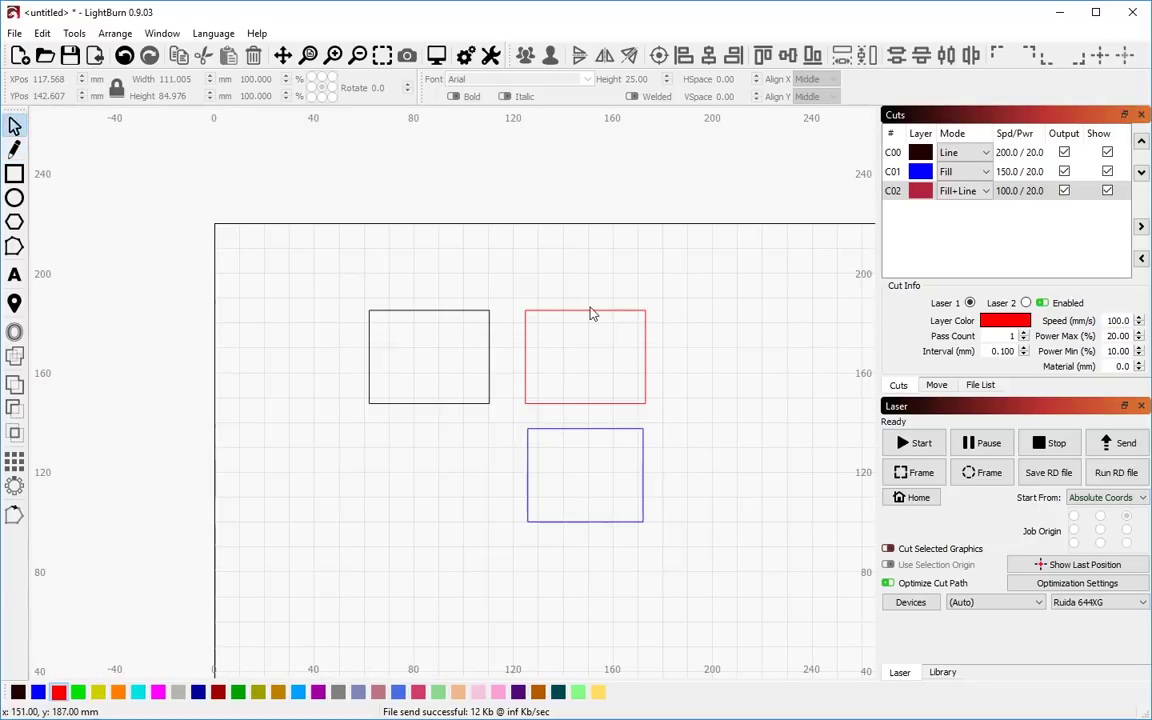
Step: Box-select the black, red and blue rectangles and delete them
{"action": "scroll", "coordinate": [396, 246], "scroll_direction": "down", "scroll_amount": 2}
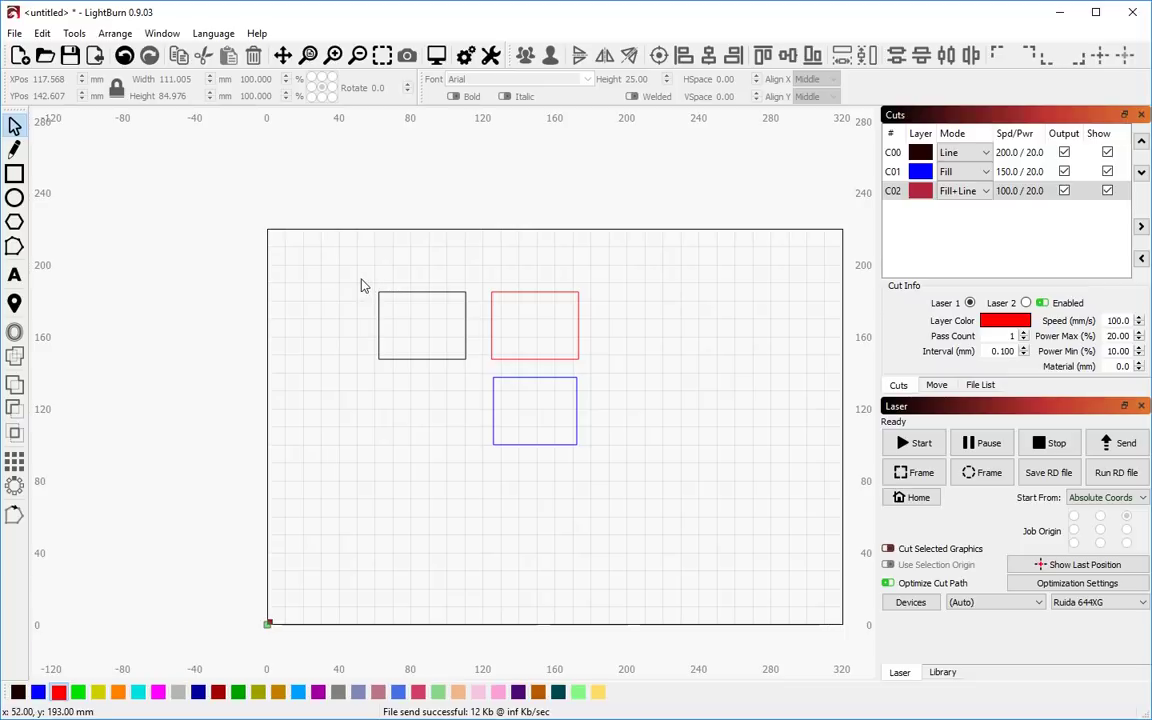
{"action": "left_click_drag", "start_coordinate": [250, 200], "coordinate": [704, 548]}
{"action": "key", "text": "Delete"}
{"action": "scroll", "coordinate": [522, 230], "scroll_direction": "down", "scroll_amount": 2}
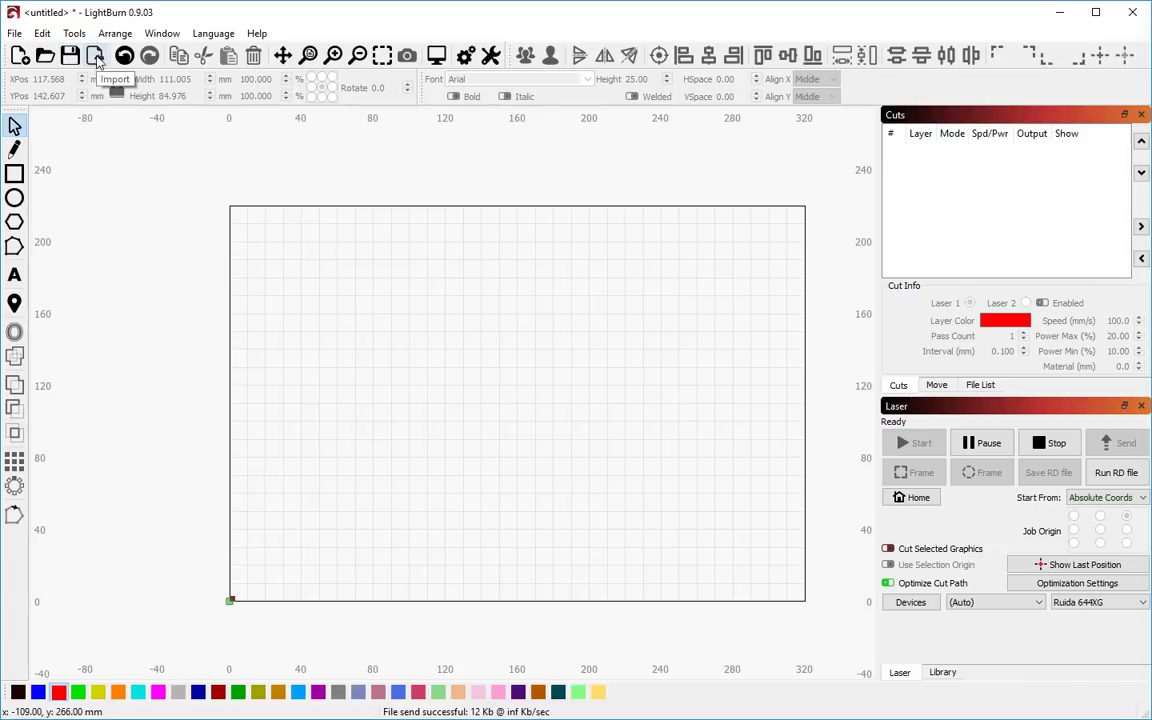
Step: Start an import and browse to Documents > Laser > AITest to find box for shaving v2.ai
{"action": "left_click", "coordinate": [15, 33]}
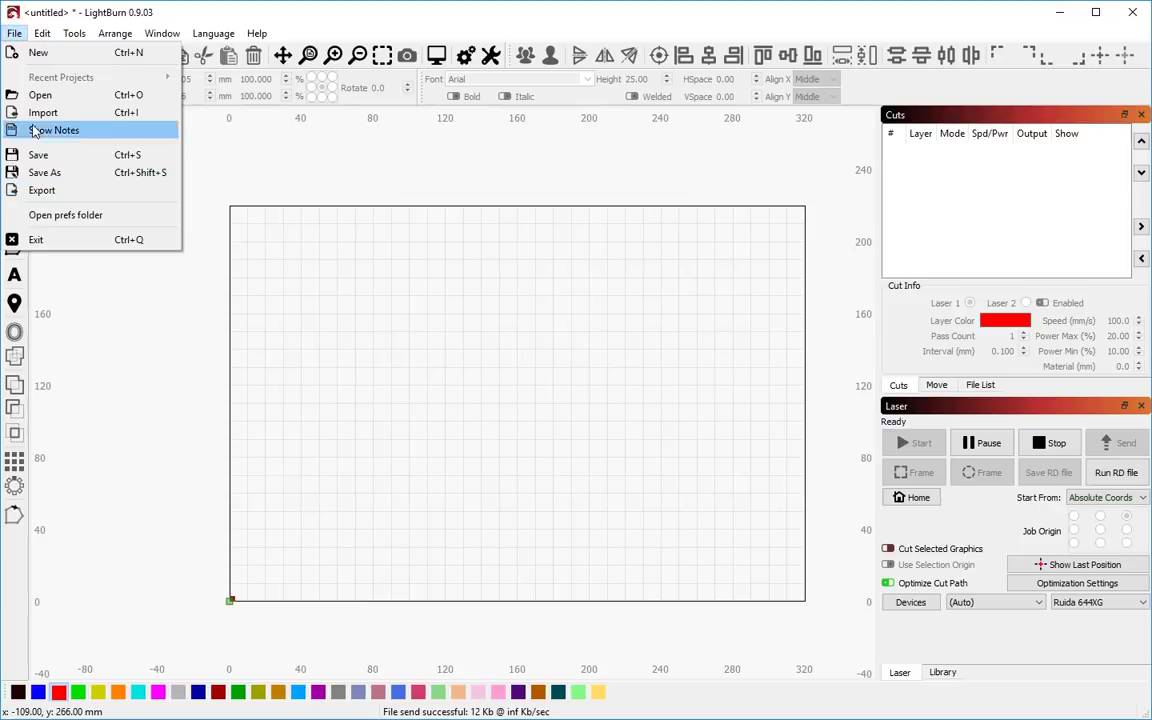
{"action": "left_click", "coordinate": [196, 131]}
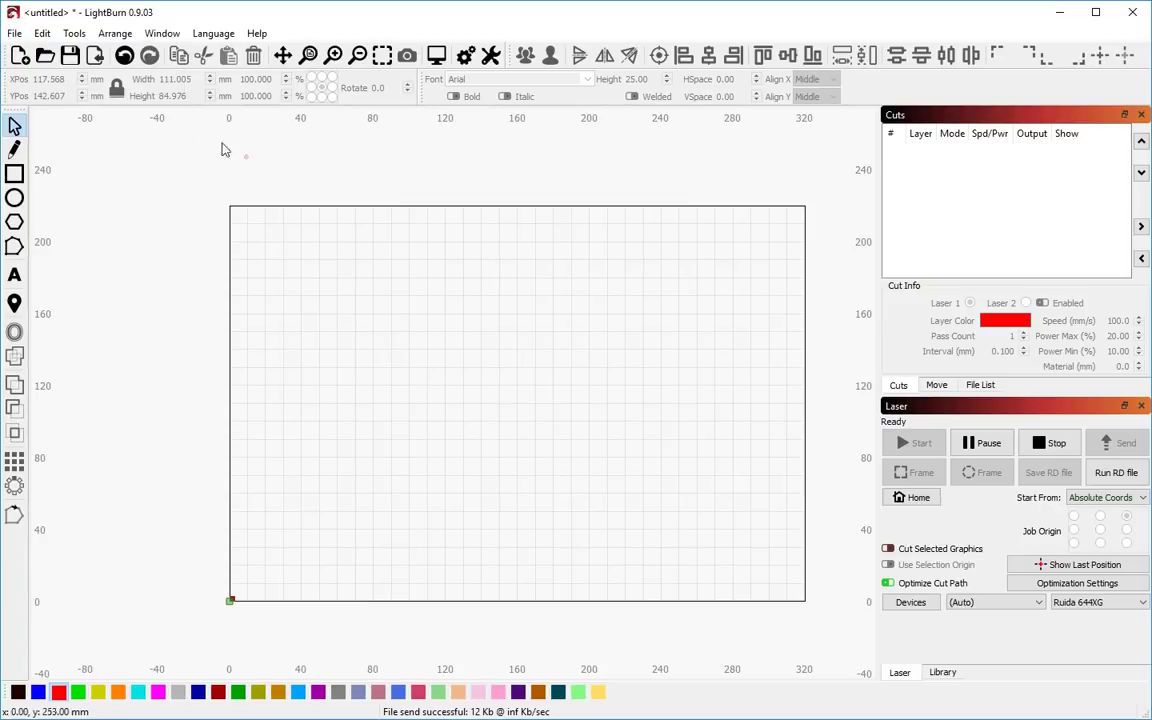
{"action": "left_click", "coordinate": [96, 57]}
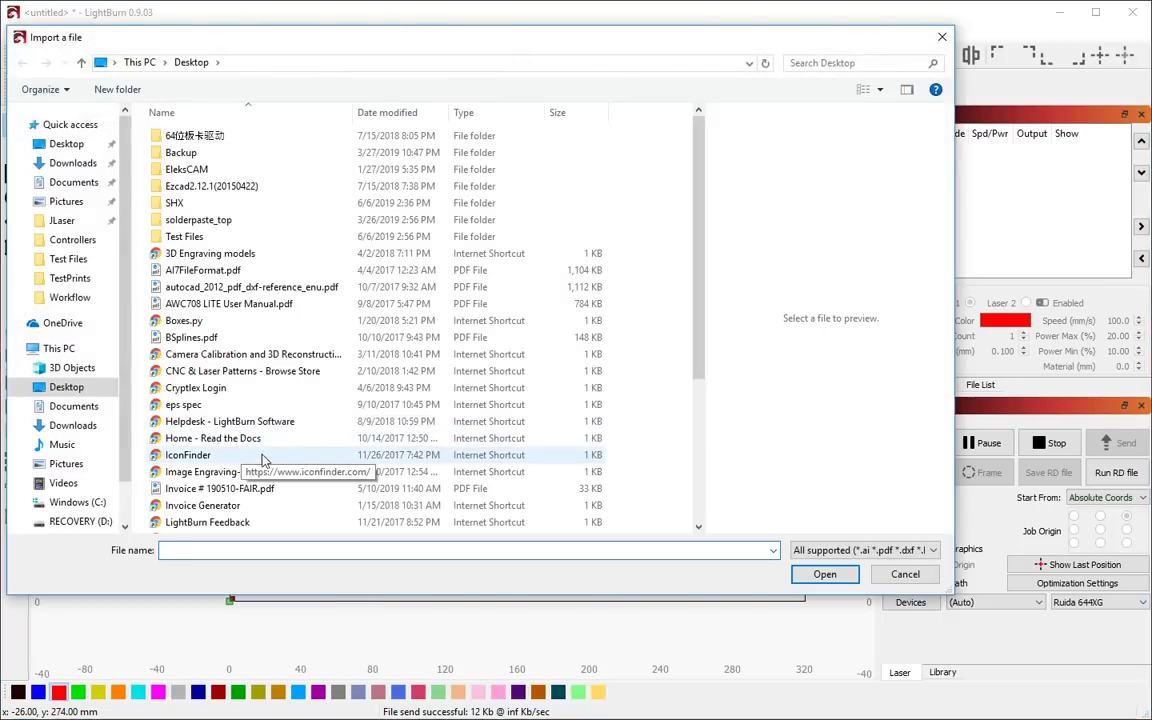
{"action": "left_click", "coordinate": [70, 185]}
{"action": "left_click", "coordinate": [178, 289]}
{"action": "double_click", "coordinate": [178, 288]}
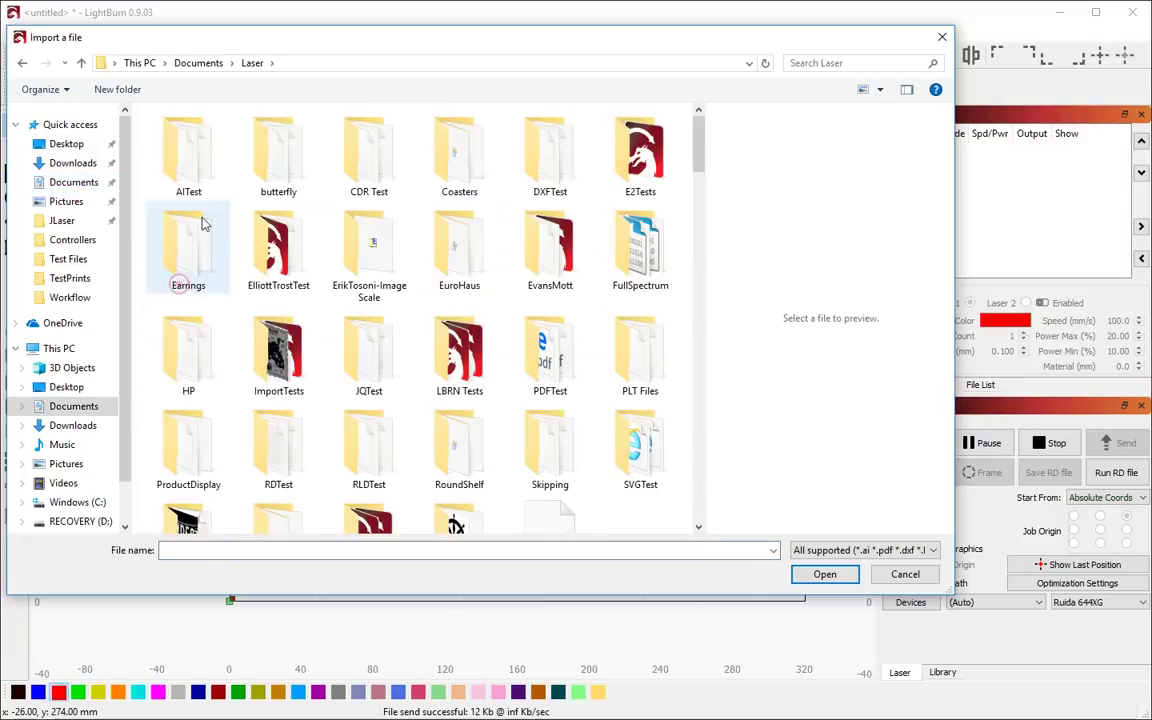
{"action": "double_click", "coordinate": [193, 158]}
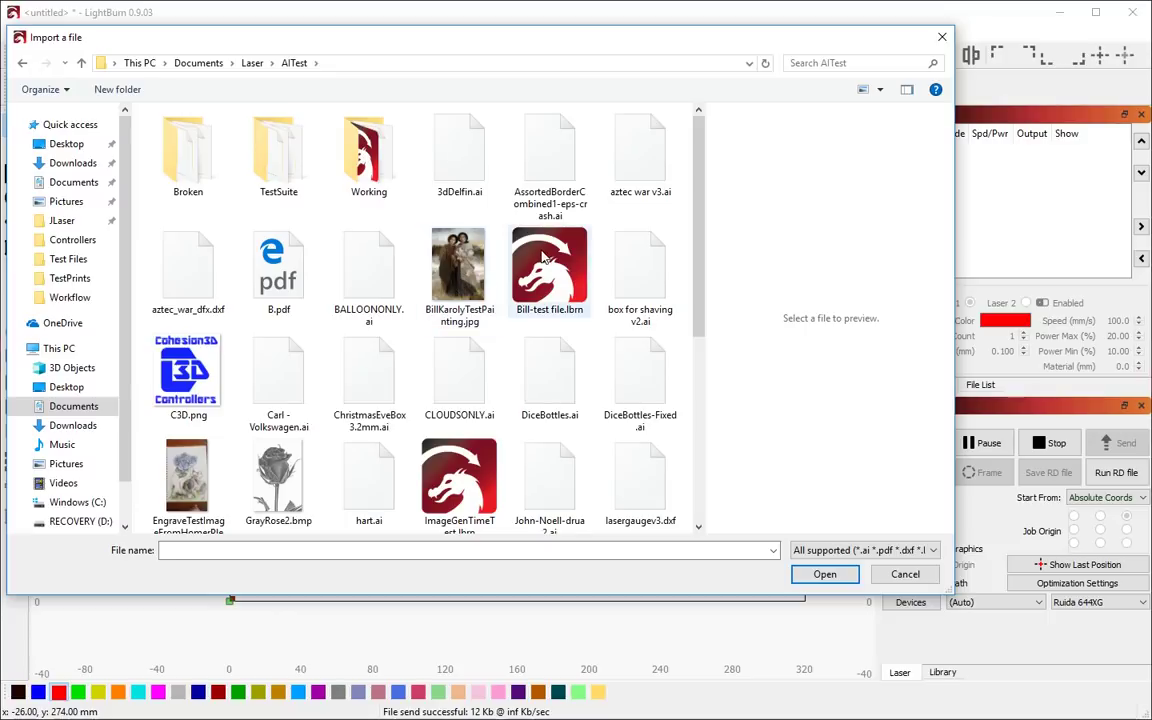
{"action": "scroll", "coordinate": [543, 258], "scroll_direction": "down", "scroll_amount": 1}
Step: Import box for shaving v2.ai, then select the design and drag it right and down
{"action": "double_click", "coordinate": [658, 149]}
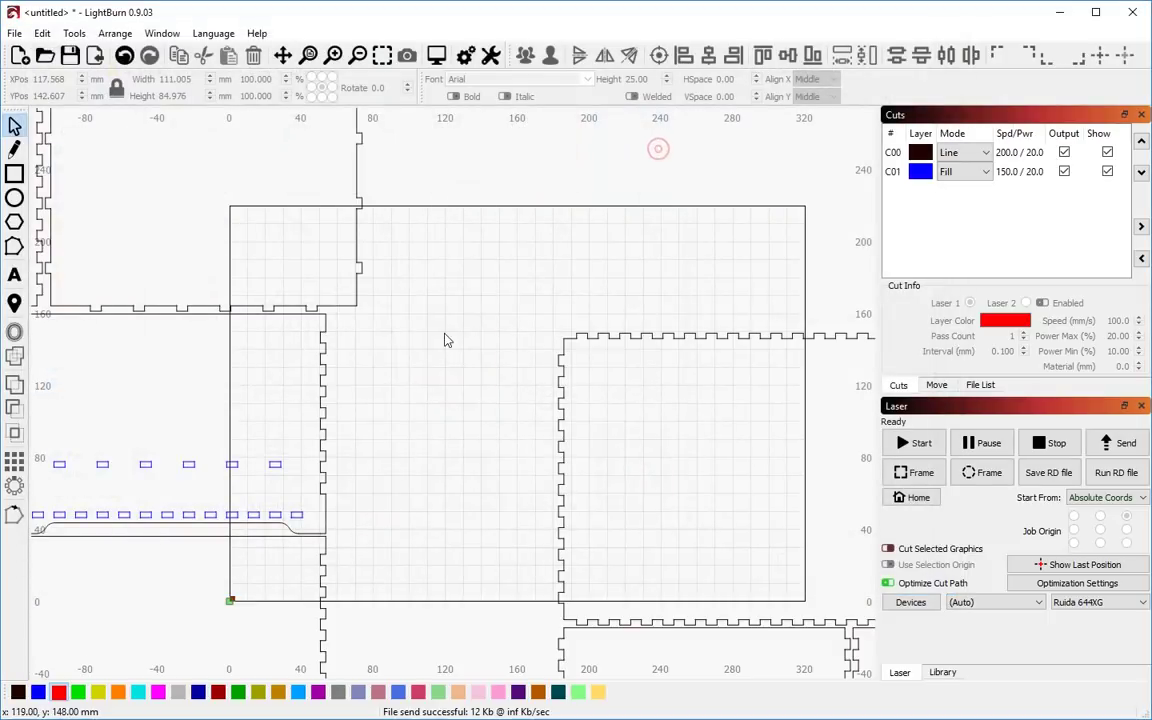
{"action": "scroll", "coordinate": [445, 355], "scroll_direction": "down", "scroll_amount": 5}
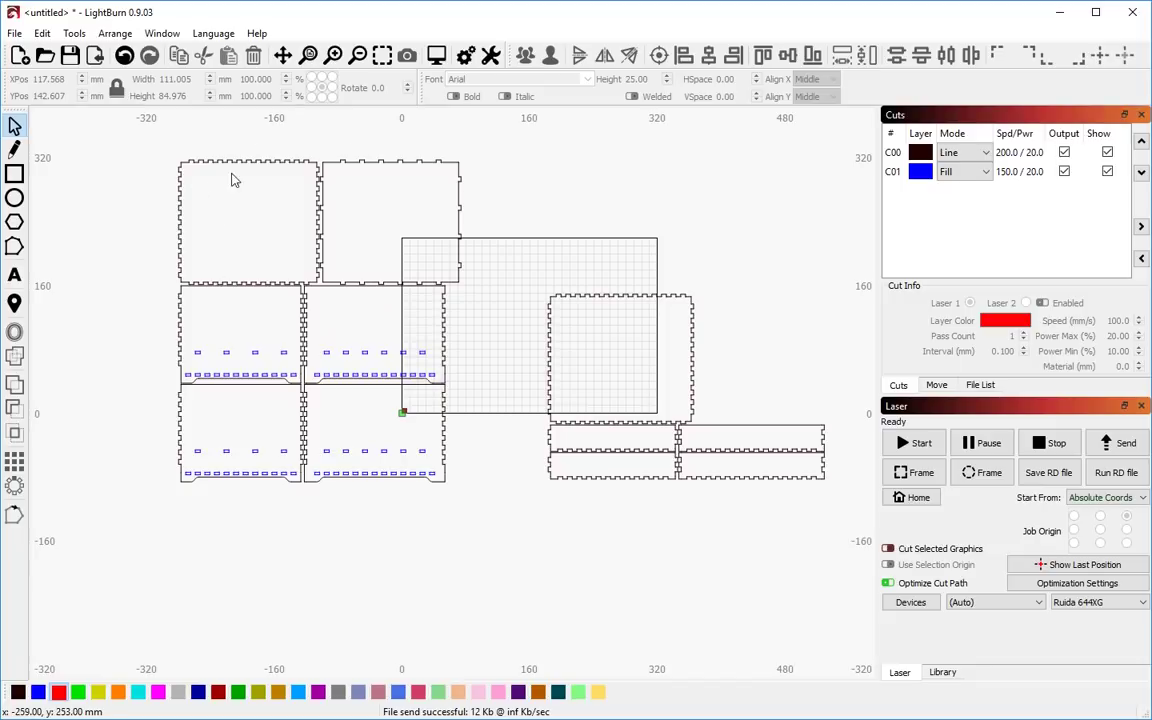
{"action": "left_click", "coordinate": [237, 292]}
{"action": "left_click_drag", "start_coordinate": [230, 289], "coordinate": [378, 216]}
Step: Move the 809 × 403 mm box design up and right to X 199.580, Y 171.352
{"action": "scroll", "coordinate": [478, 157], "scroll_direction": "up", "scroll_amount": 6}
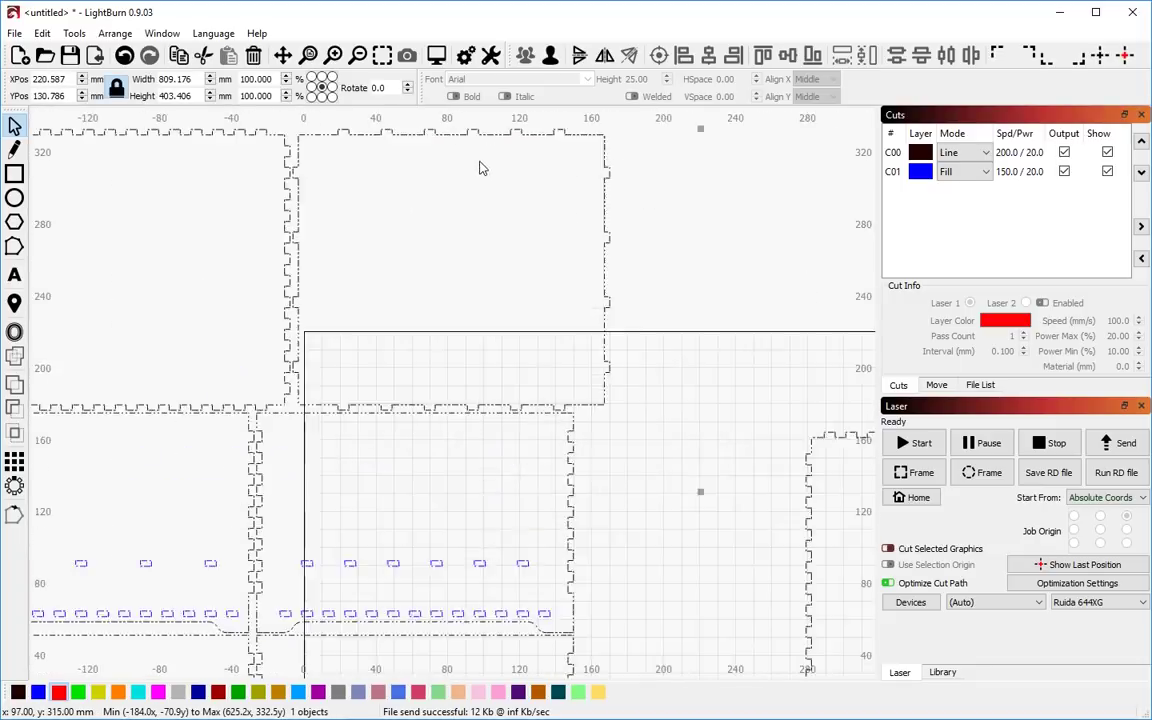
{"action": "scroll", "coordinate": [465, 158], "scroll_direction": "up", "scroll_amount": 2}
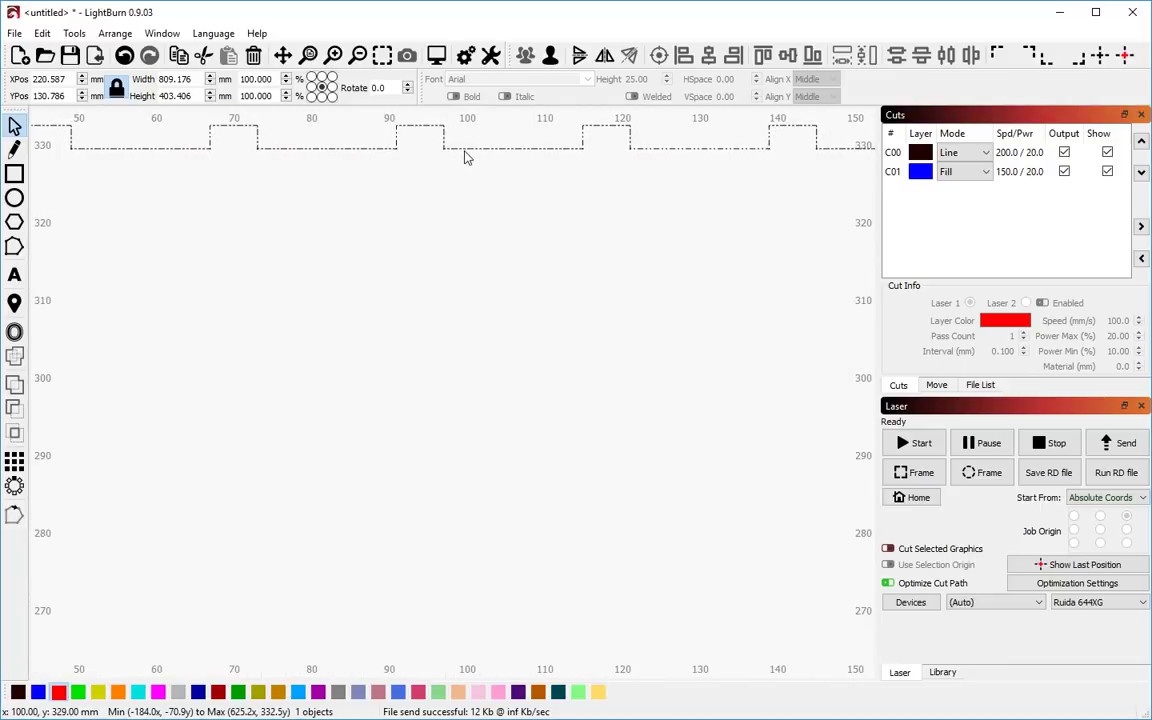
{"action": "scroll", "coordinate": [480, 213], "scroll_direction": "down", "scroll_amount": 7}
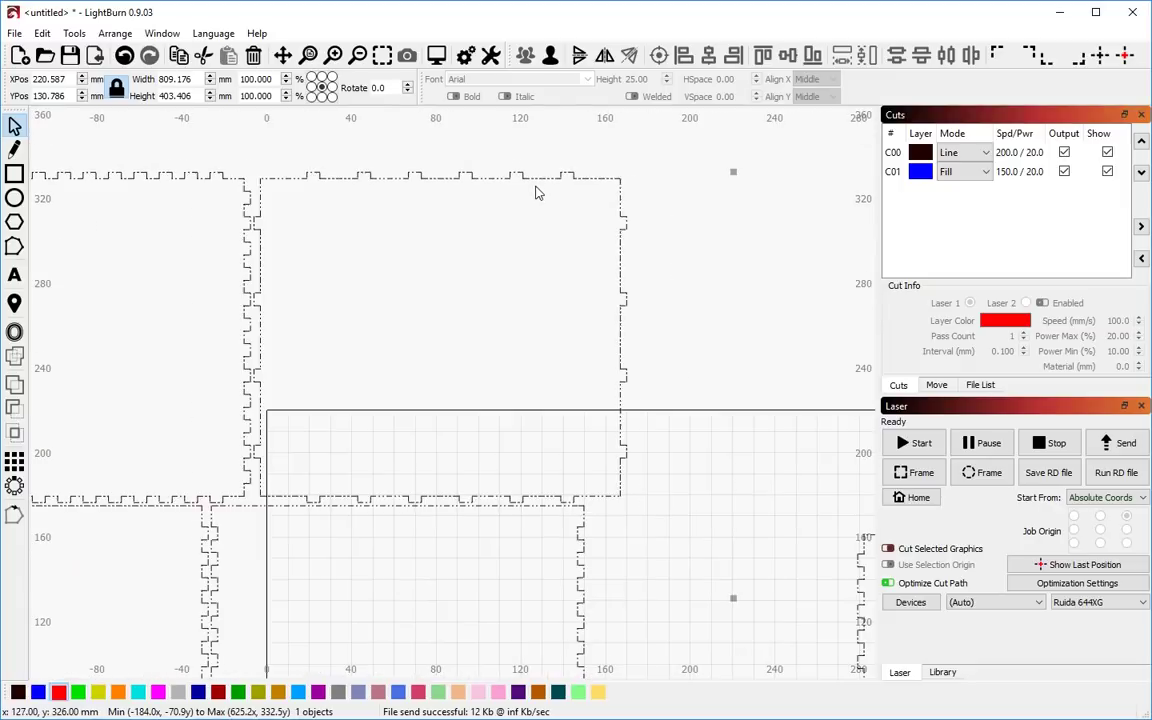
{"action": "scroll", "coordinate": [530, 232], "scroll_direction": "down", "scroll_amount": 1}
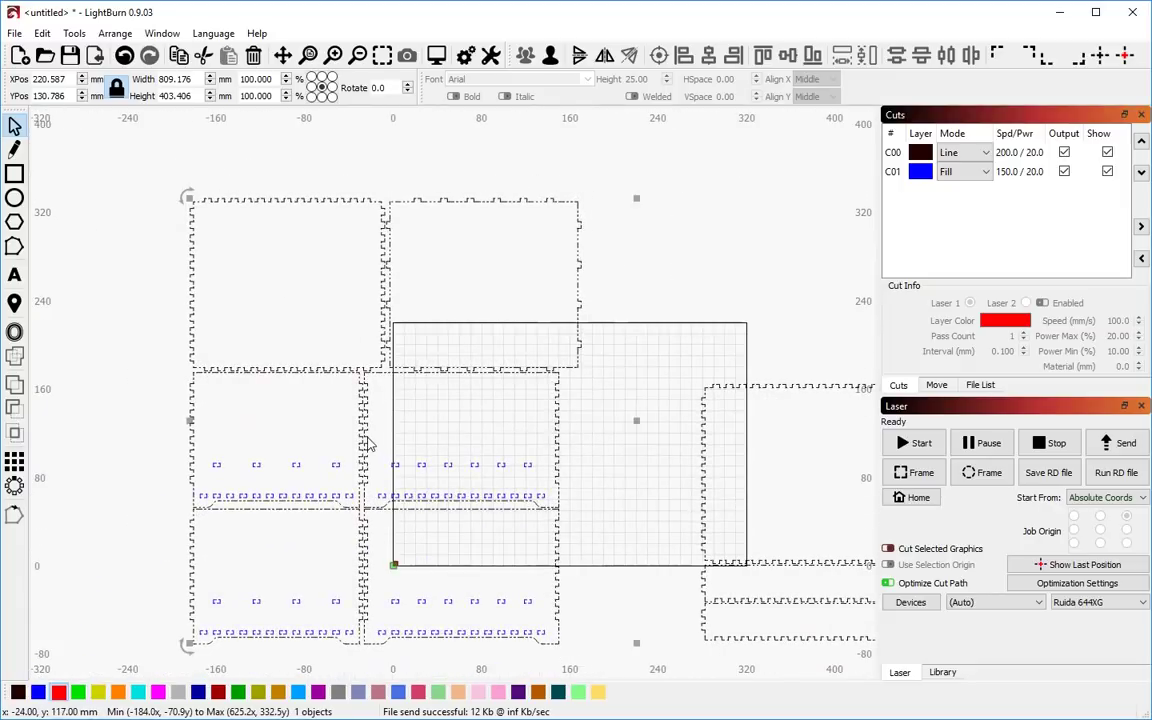
{"action": "left_click_drag", "start_coordinate": [364, 442], "coordinate": [339, 397]}
{"action": "scroll", "coordinate": [300, 380], "scroll_direction": "down", "scroll_amount": 3}
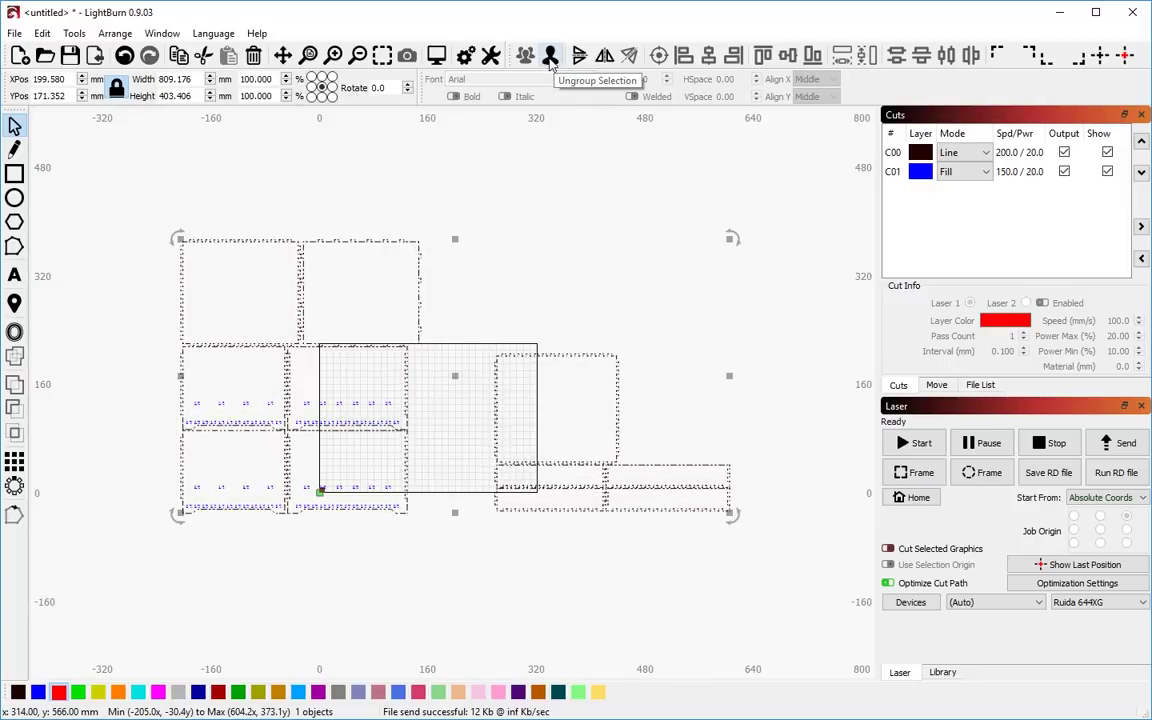
Step: Ungroup the box design and select the top, upper-right and middle panels one by one
{"action": "left_click", "coordinate": [550, 58]}
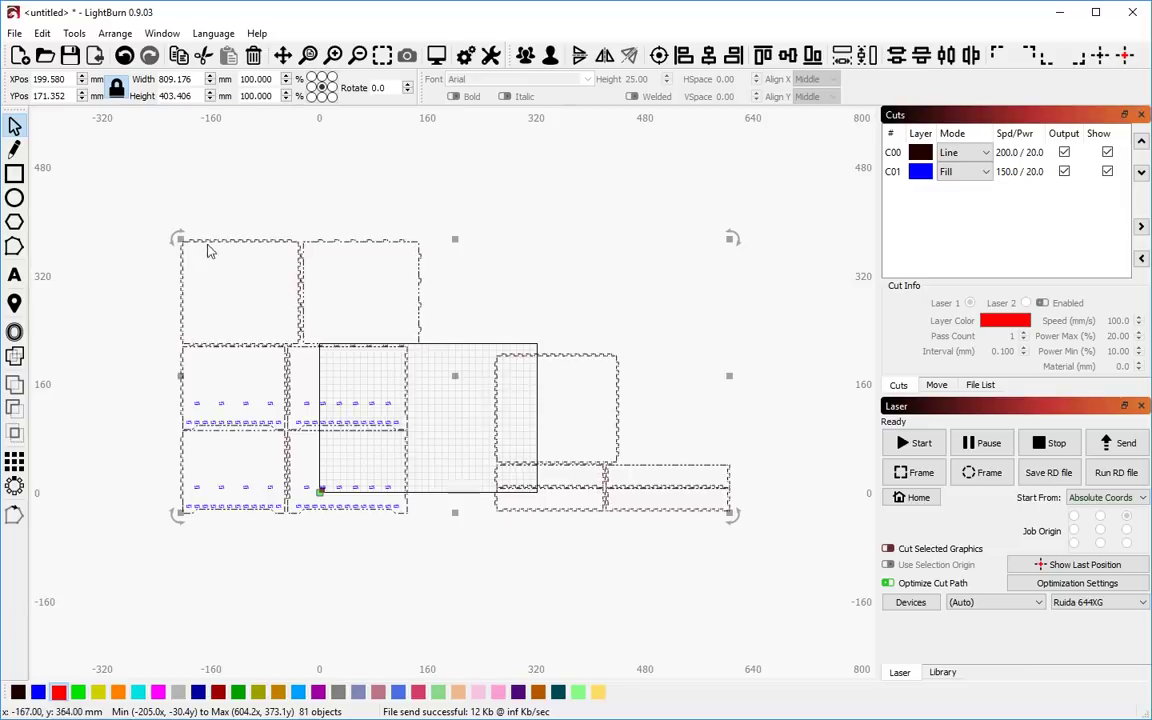
{"action": "scroll", "coordinate": [316, 455], "scroll_direction": "up", "scroll_amount": 7}
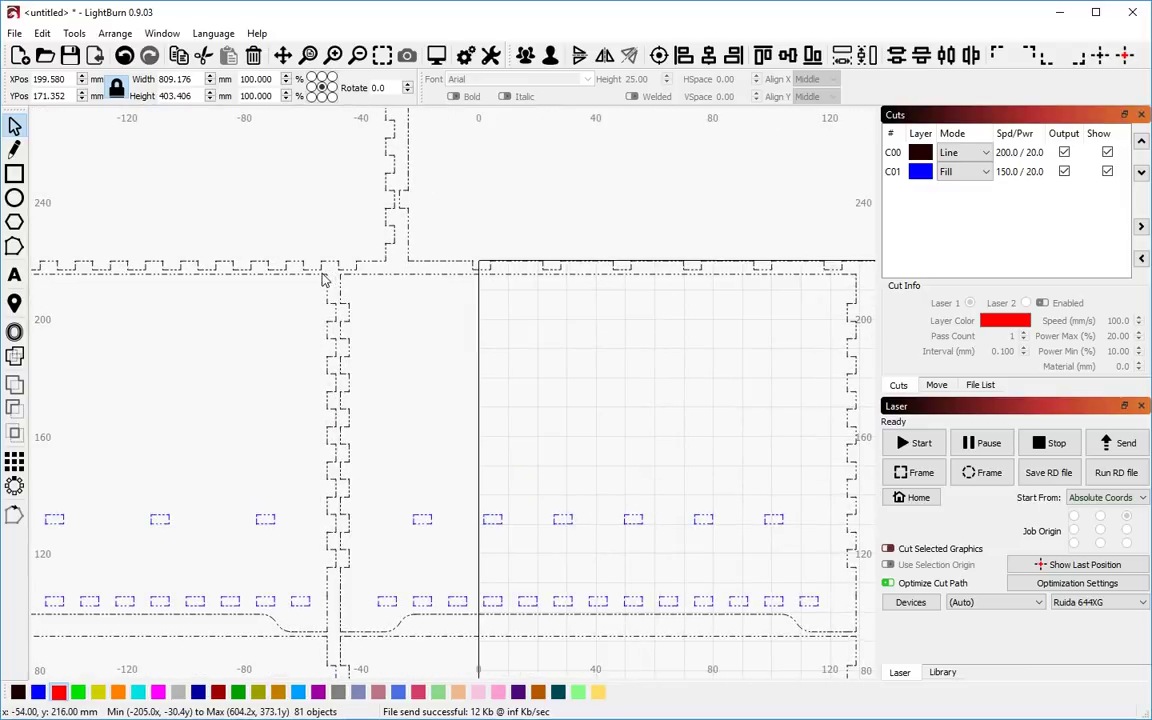
{"action": "scroll", "coordinate": [342, 249], "scroll_direction": "down", "scroll_amount": 5}
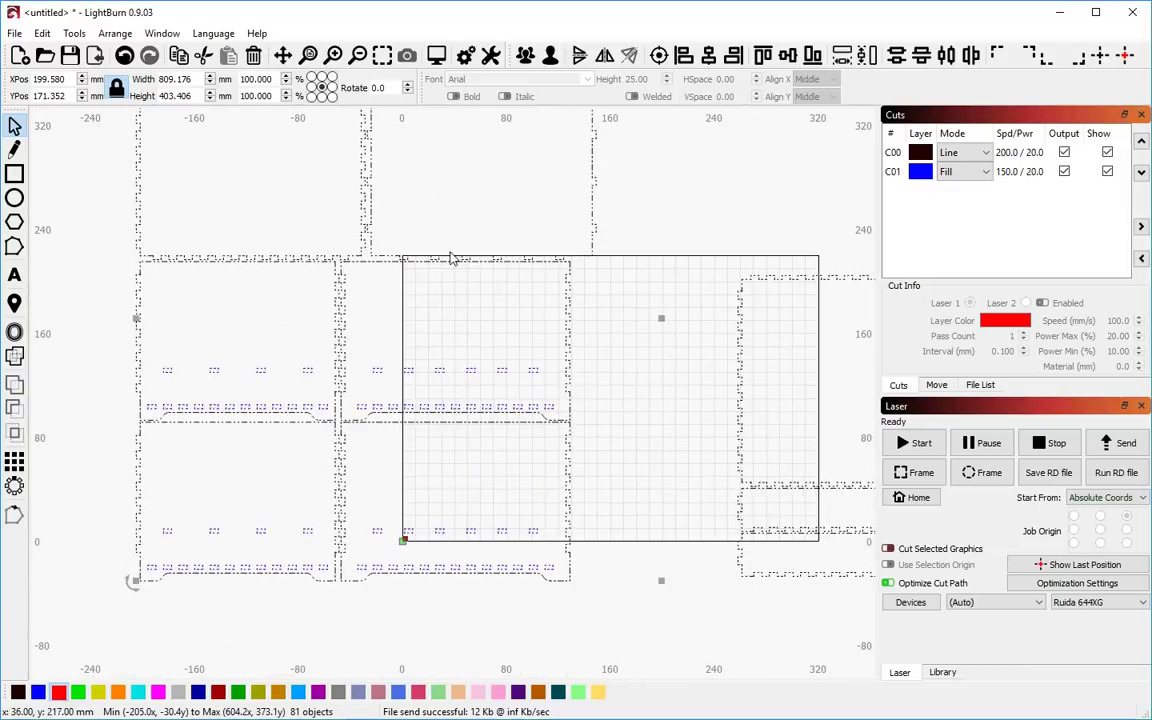
{"action": "left_click", "coordinate": [594, 228]}
{"action": "scroll", "coordinate": [435, 193], "scroll_direction": "up", "scroll_amount": 5}
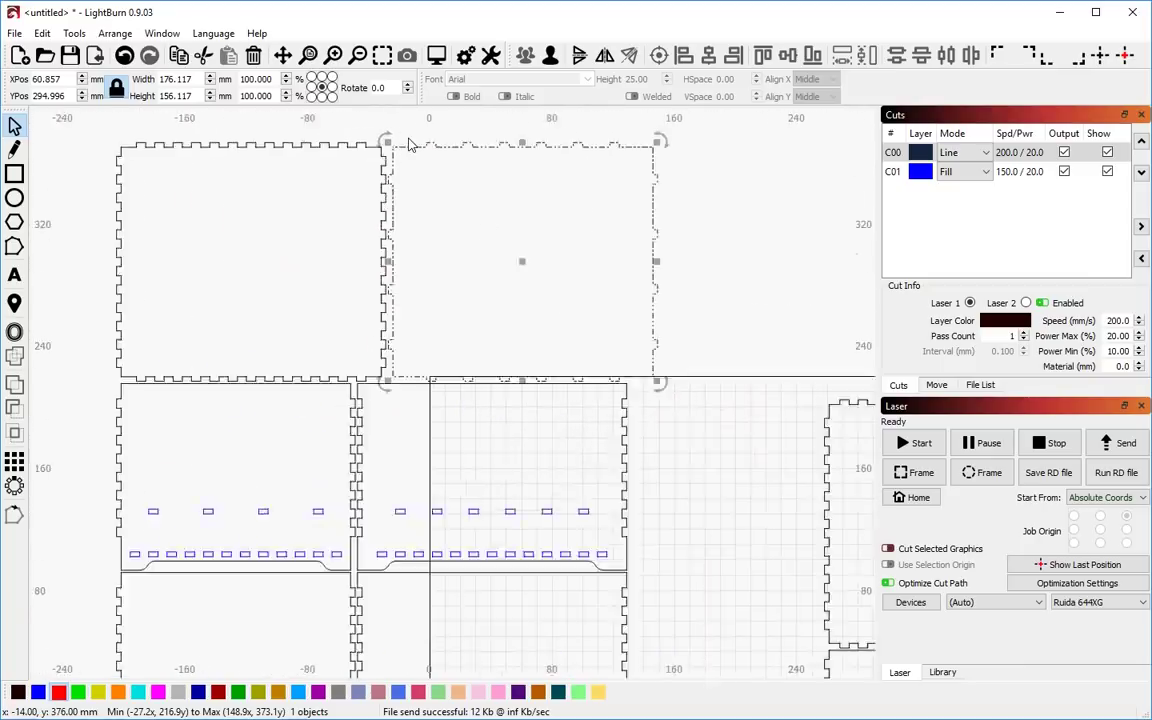
{"action": "scroll", "coordinate": [406, 160], "scroll_direction": "up", "scroll_amount": 3}
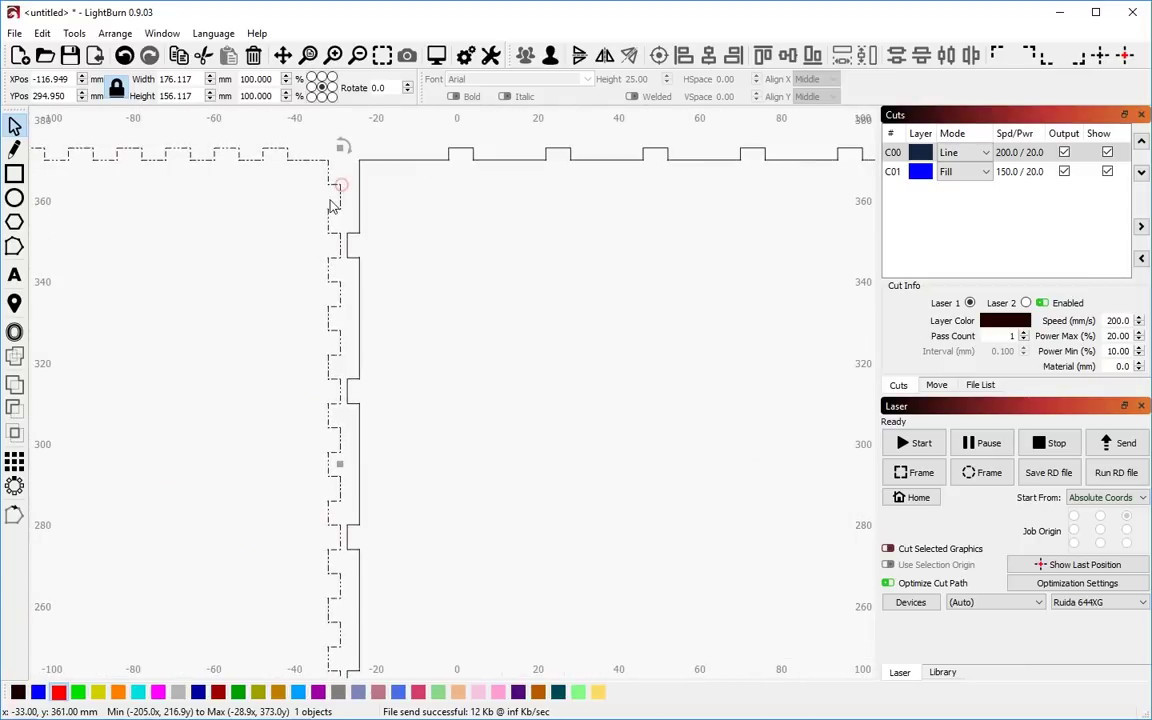
{"action": "scroll", "coordinate": [305, 170], "scroll_direction": "down", "scroll_amount": 3}
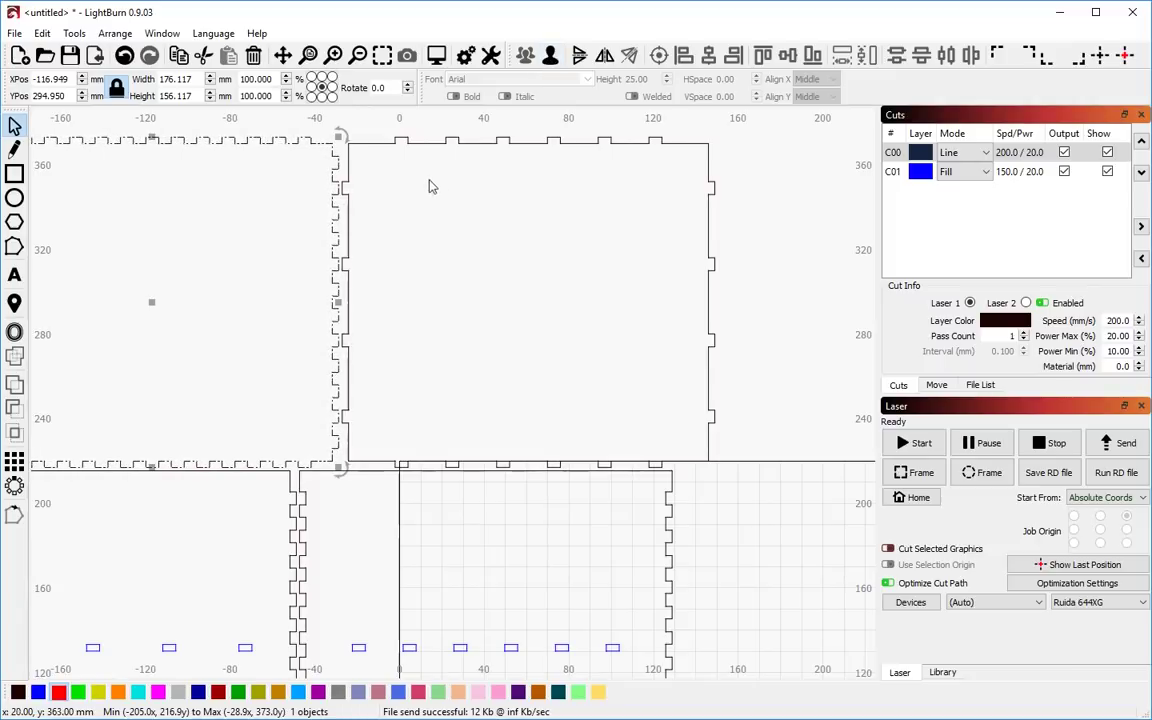
{"action": "left_click", "coordinate": [448, 138]}
{"action": "scroll", "coordinate": [604, 257], "scroll_direction": "down", "scroll_amount": 3}
{"action": "scroll", "coordinate": [707, 365], "scroll_direction": "up", "scroll_amount": 5}
{"action": "scroll", "coordinate": [620, 400], "scroll_direction": "down", "scroll_amount": 5}
{"action": "left_click", "coordinate": [597, 406]}
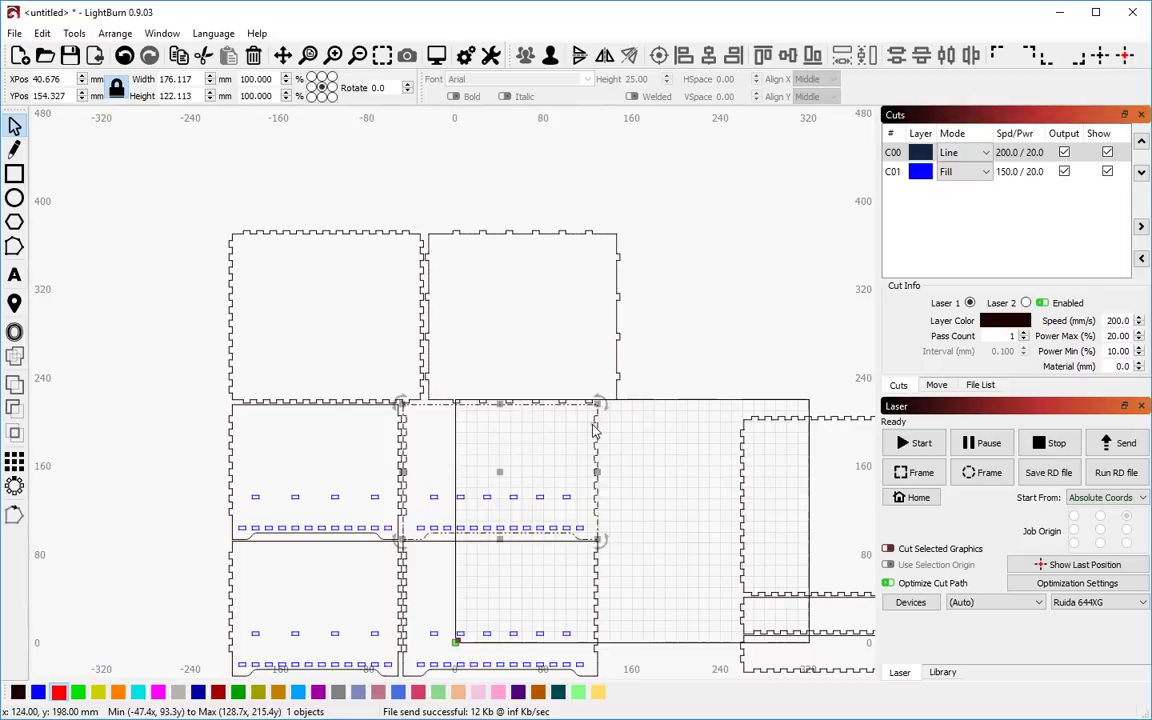
{"action": "scroll", "coordinate": [428, 488], "scroll_direction": "up", "scroll_amount": 2}
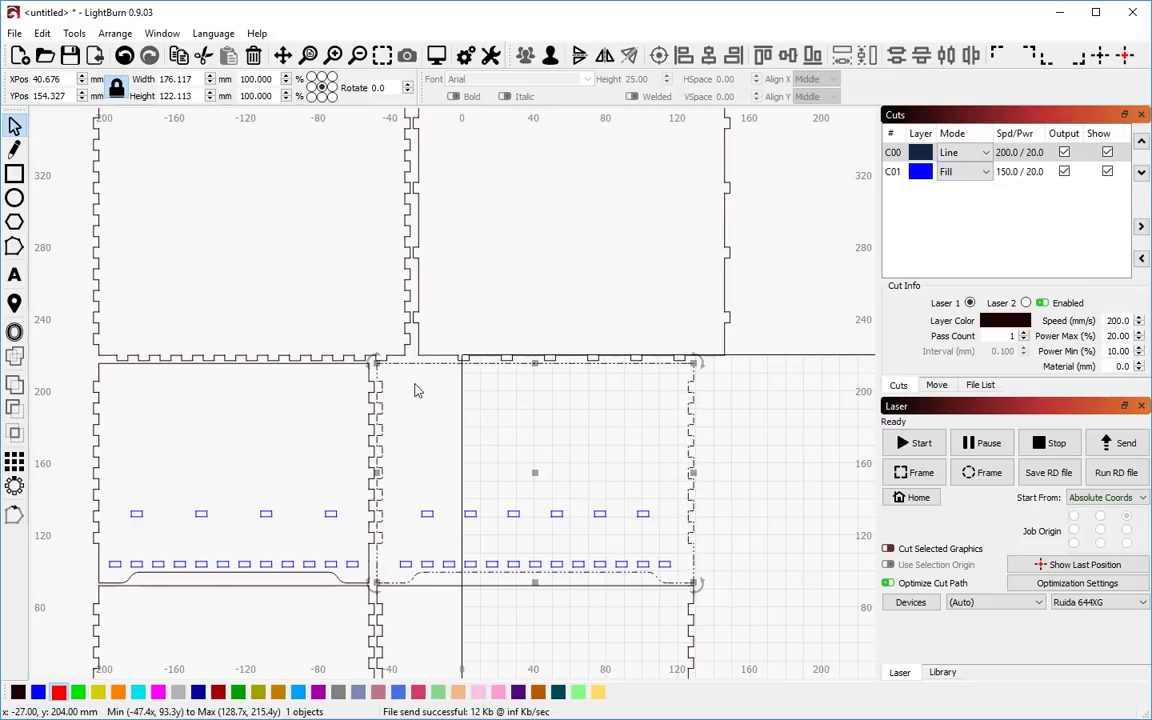
{"action": "scroll", "coordinate": [397, 478], "scroll_direction": "down", "scroll_amount": 2}
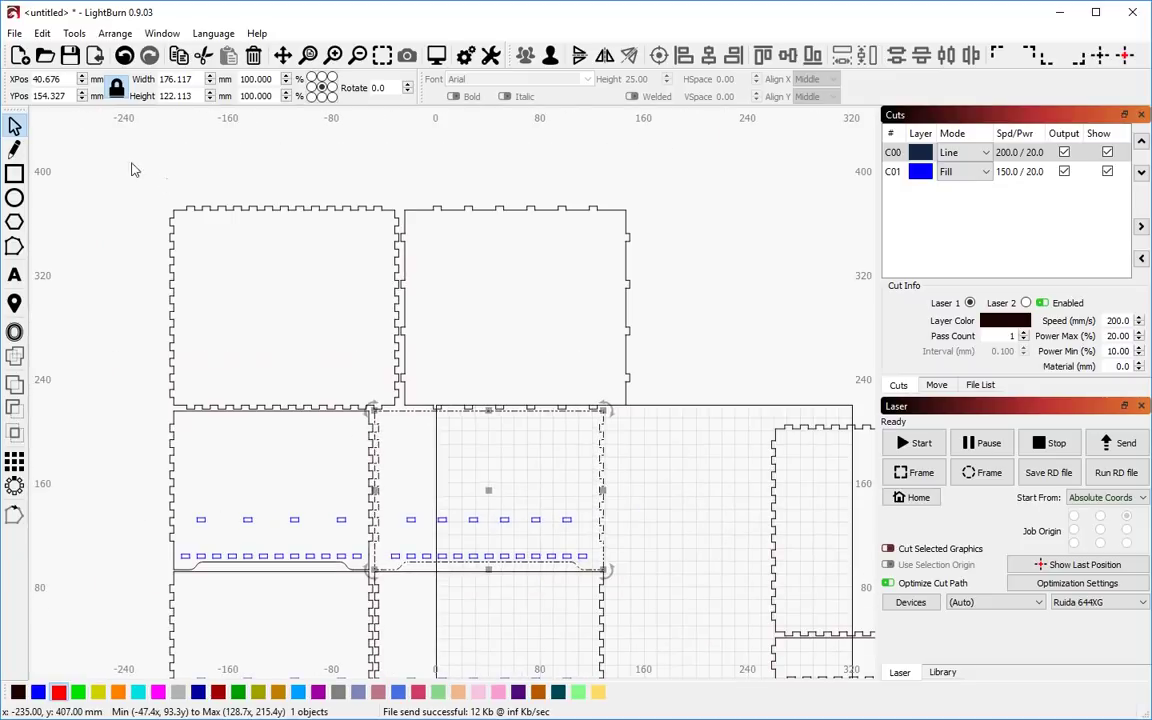
Step: Pull and rotate segments of the top-left panel's tabbed edge, then undo those edits
{"action": "left_click_drag", "start_coordinate": [131, 170], "coordinate": [410, 432]}
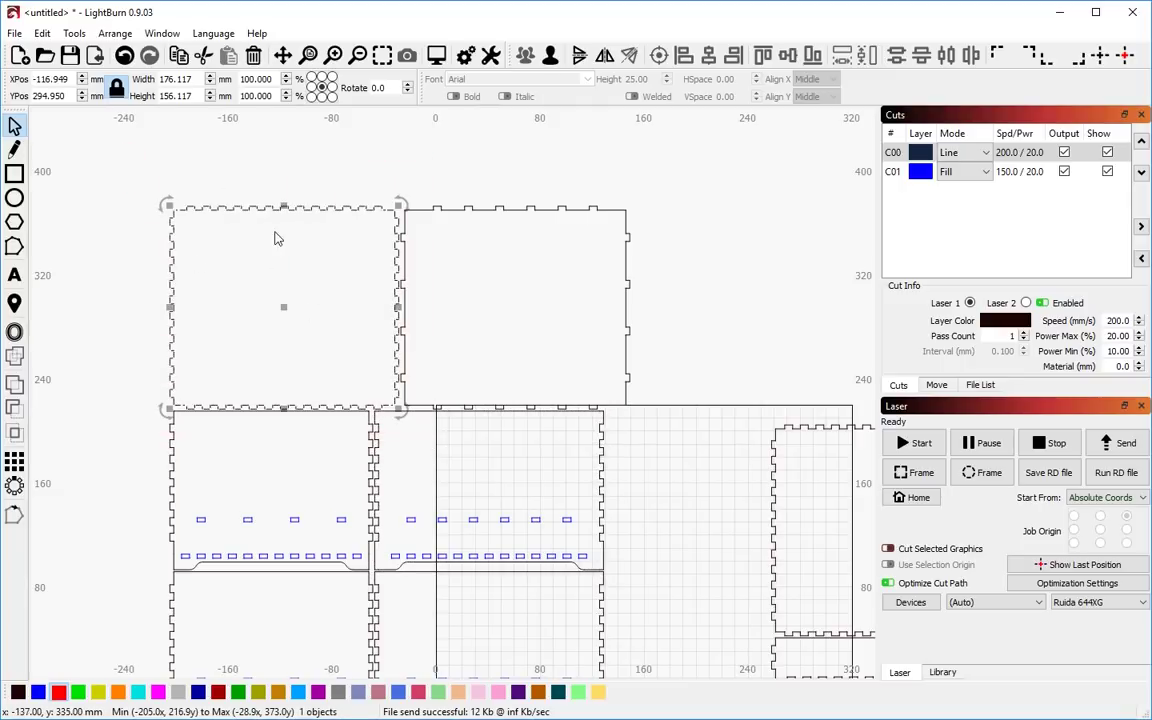
{"action": "scroll", "coordinate": [208, 211], "scroll_direction": "up", "scroll_amount": 5}
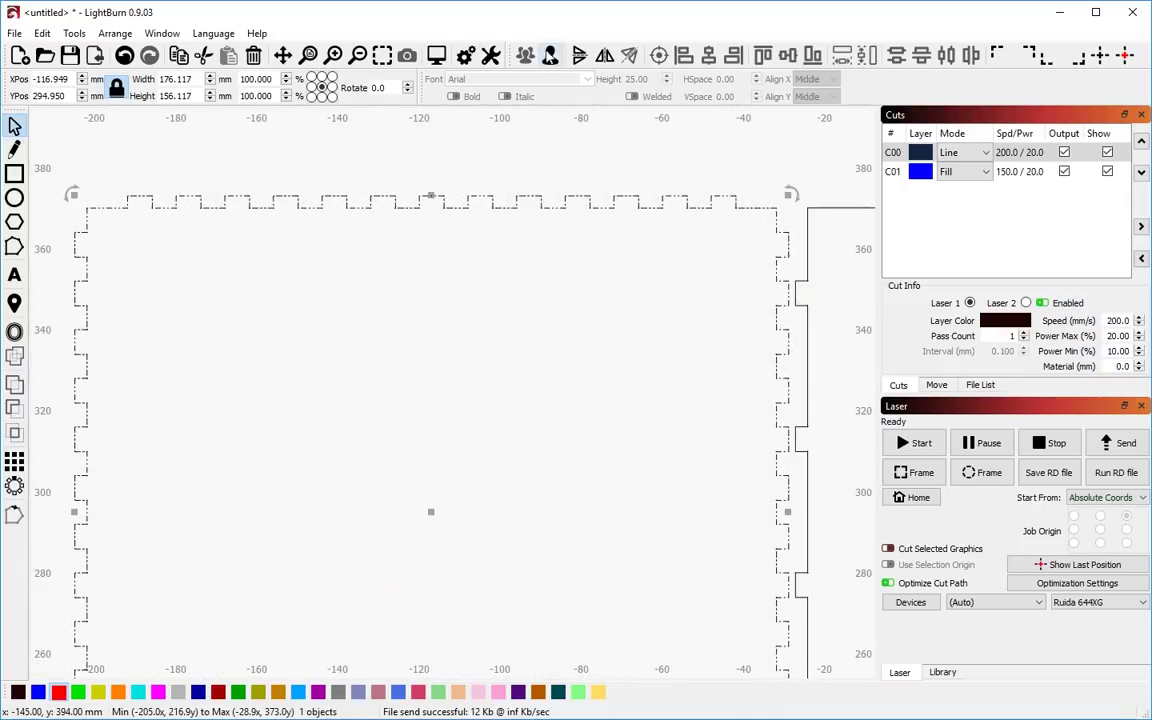
{"action": "left_click", "coordinate": [483, 196]}
{"action": "scroll", "coordinate": [483, 208], "scroll_direction": "up", "scroll_amount": 3}
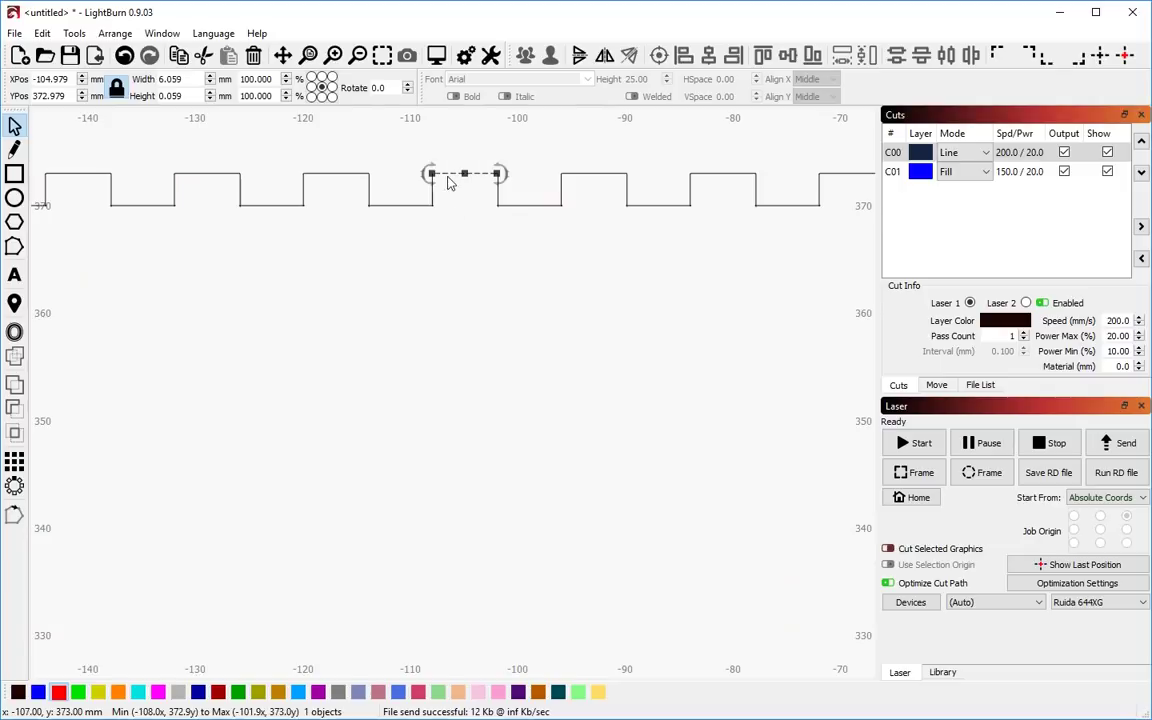
{"action": "left_click_drag", "start_coordinate": [450, 178], "coordinate": [450, 158]}
{"action": "left_click", "coordinate": [442, 175]}
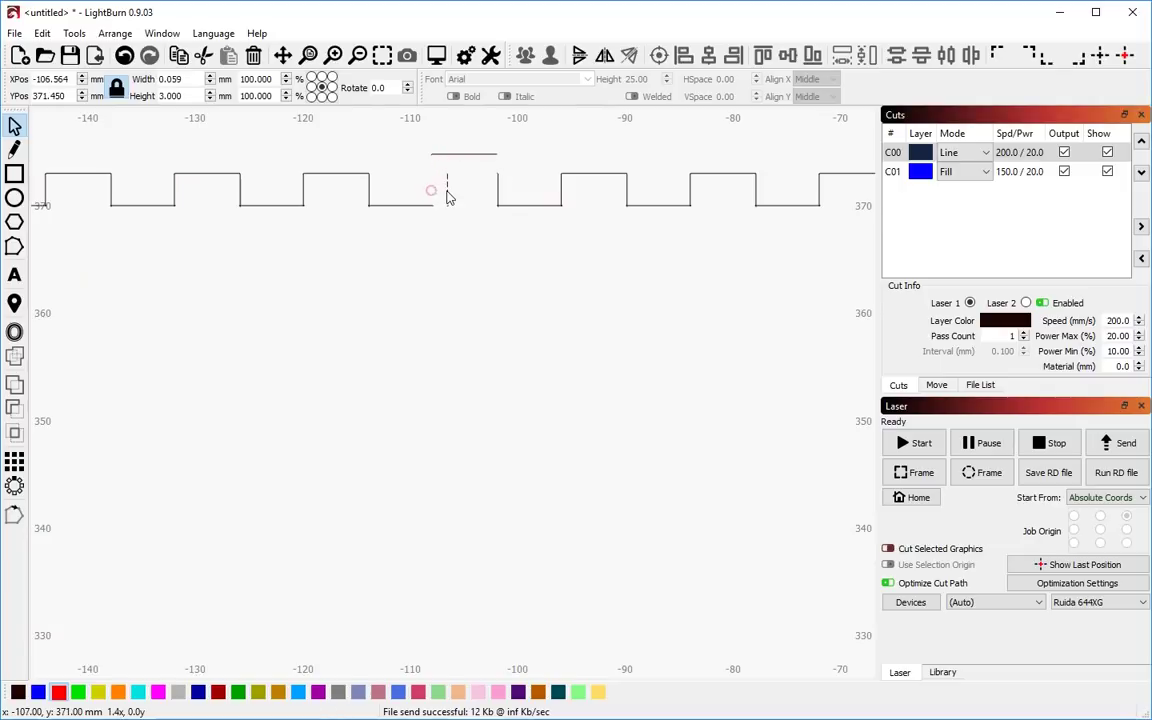
{"action": "left_click", "coordinate": [430, 190]}
{"action": "left_click_drag", "start_coordinate": [413, 212], "coordinate": [418, 233]}
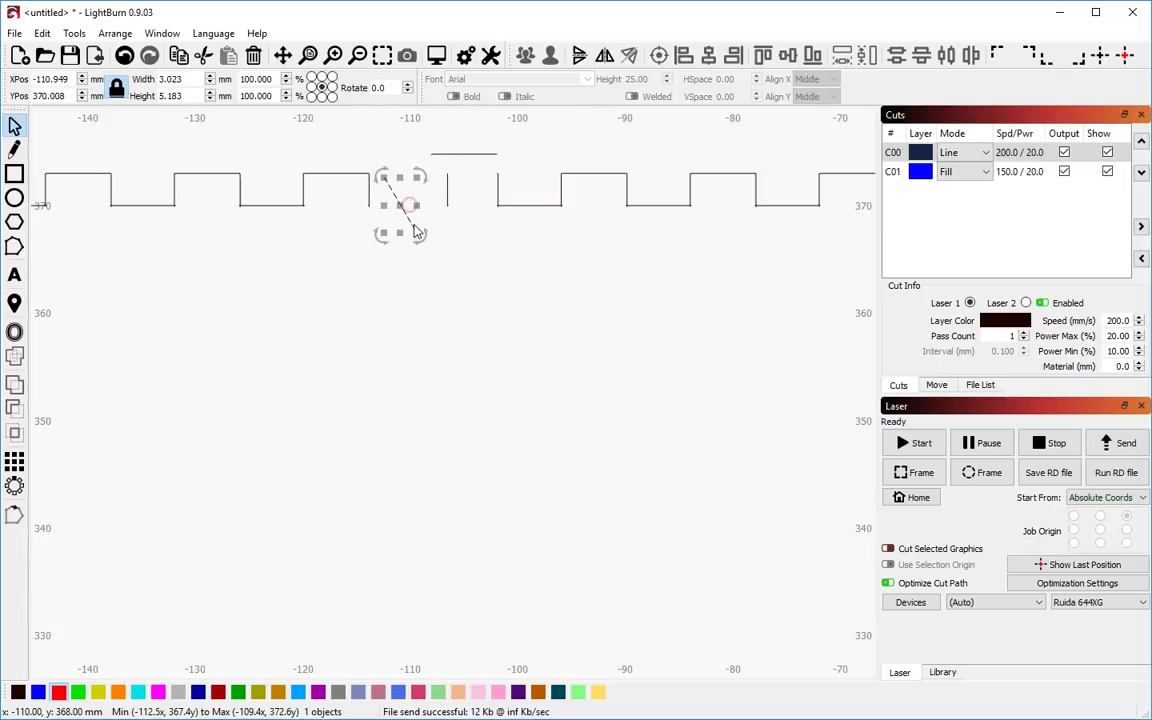
{"action": "left_click", "coordinate": [352, 205]}
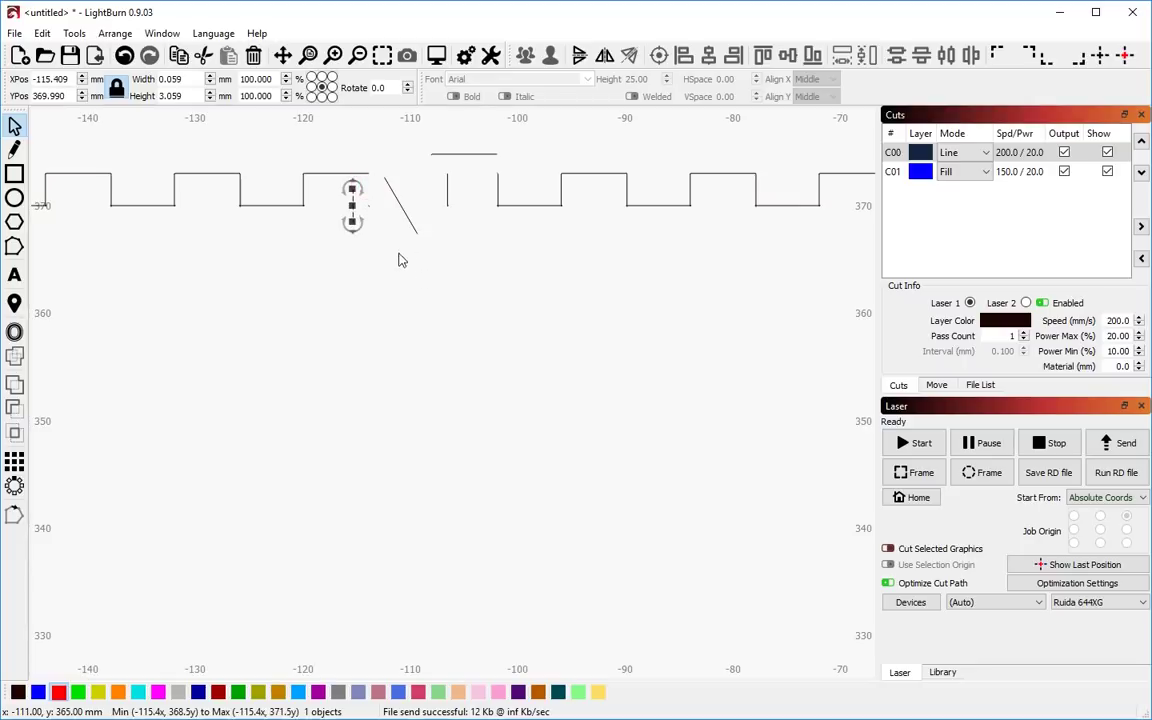
{"action": "key", "text": "ctrl+z"}
{"action": "key", "text": "ctrl+z"}
{"action": "key", "text": "ctrl+z"}
{"action": "key", "text": "ctrl+z"}
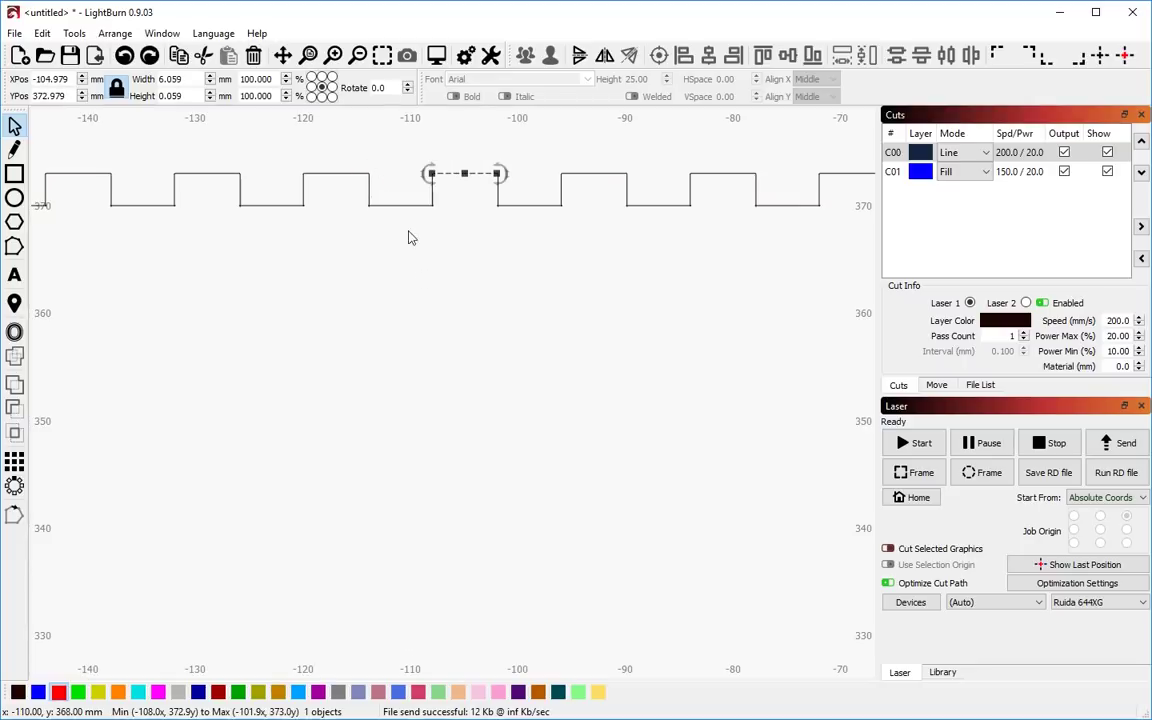
Step: Select the whole 176.117 × 156.117 mm top-left panel, then clear the selection
{"action": "scroll", "coordinate": [420, 225], "scroll_direction": "up", "scroll_amount": 1}
{"action": "left_click", "coordinate": [463, 252]}
{"action": "scroll", "coordinate": [440, 200], "scroll_direction": "down", "scroll_amount": 5}
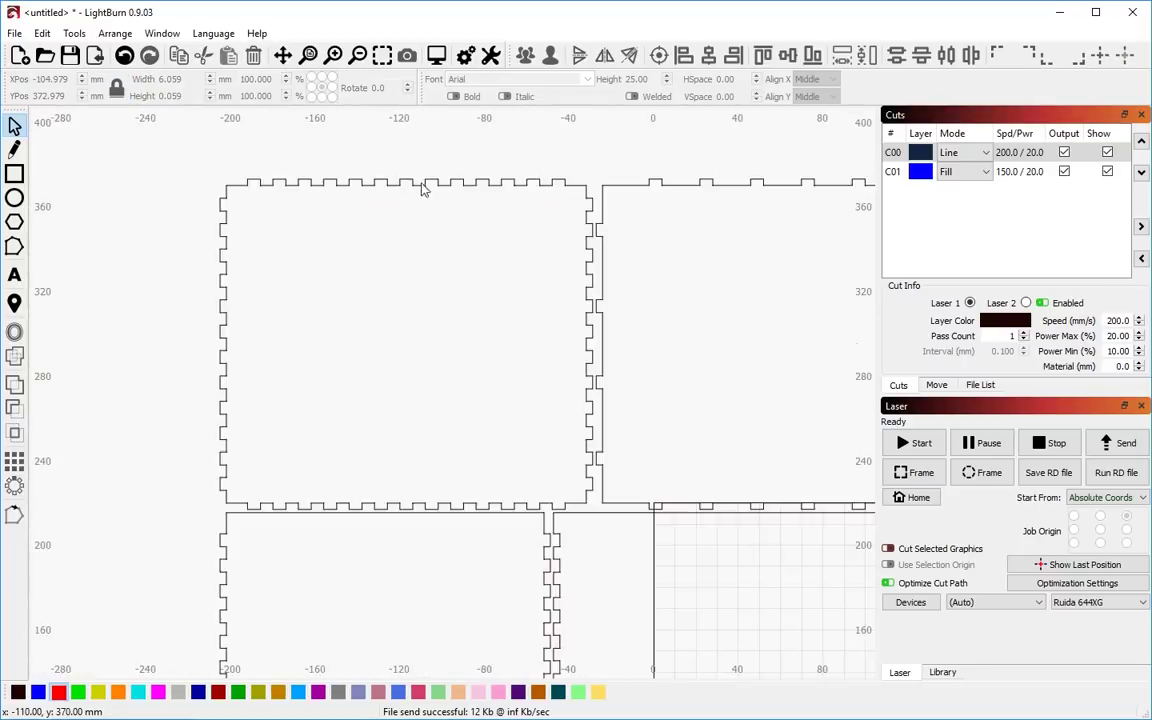
{"action": "scroll", "coordinate": [422, 190], "scroll_direction": "down", "scroll_amount": 3}
{"action": "left_click", "coordinate": [417, 175]}
{"action": "left_click", "coordinate": [404, 211]}
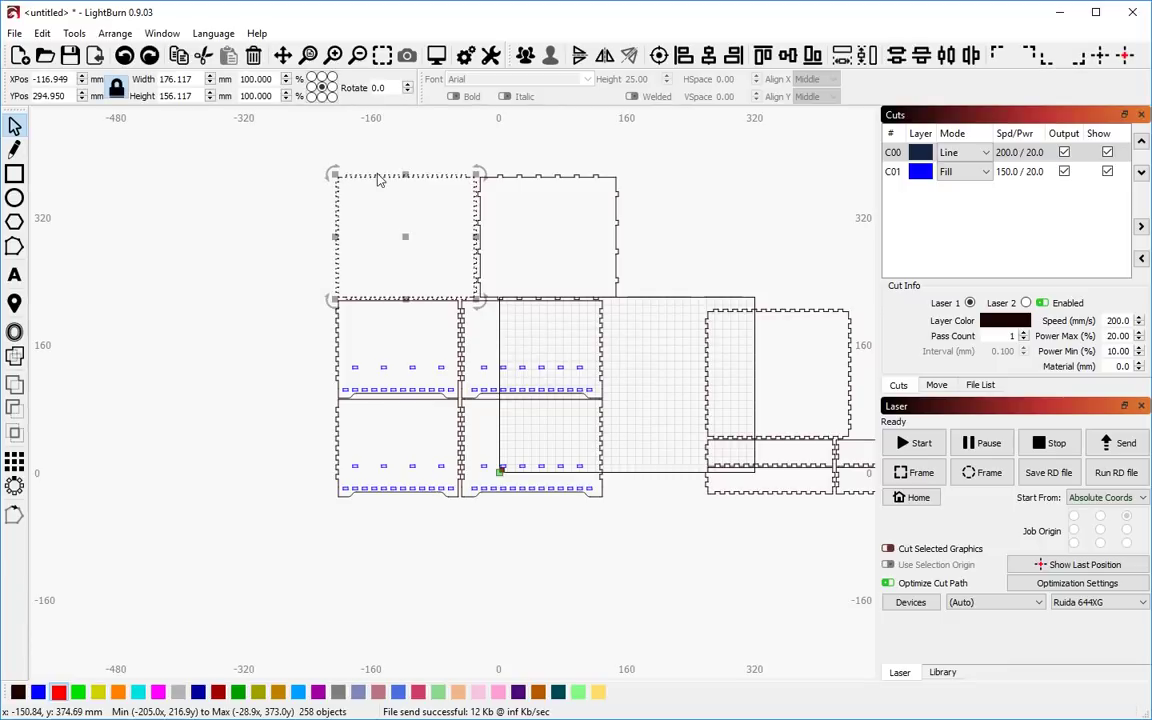
{"action": "scroll", "coordinate": [379, 179], "scroll_direction": "up", "scroll_amount": 6}
{"action": "left_click", "coordinate": [349, 152]}
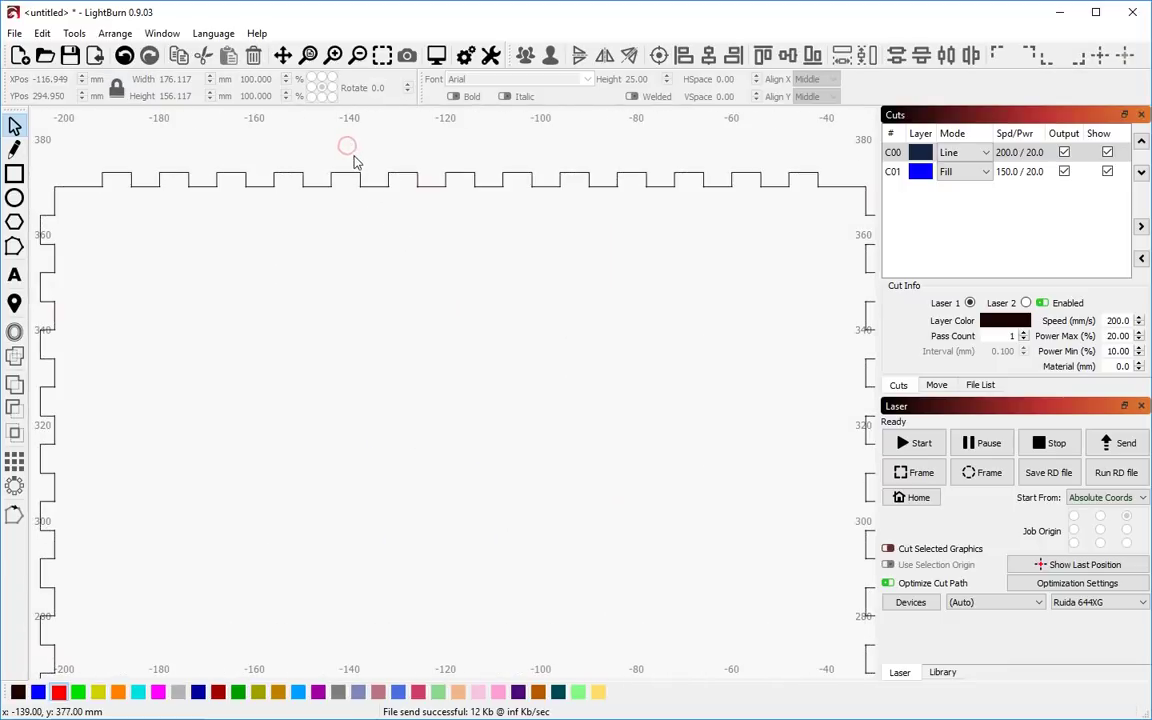
{"action": "scroll", "coordinate": [355, 160], "scroll_direction": "down", "scroll_amount": 2}
Step: Move the top-left tabbed panel up-left, then back onto its original spot
{"action": "left_click", "coordinate": [359, 172]}
{"action": "scroll", "coordinate": [400, 230], "scroll_direction": "up", "scroll_amount": 1}
{"action": "scroll", "coordinate": [398, 235], "scroll_direction": "down", "scroll_amount": 1}
{"action": "scroll", "coordinate": [398, 236], "scroll_direction": "down", "scroll_amount": 1}
{"action": "left_click_drag", "start_coordinate": [406, 321], "coordinate": [367, 286]}
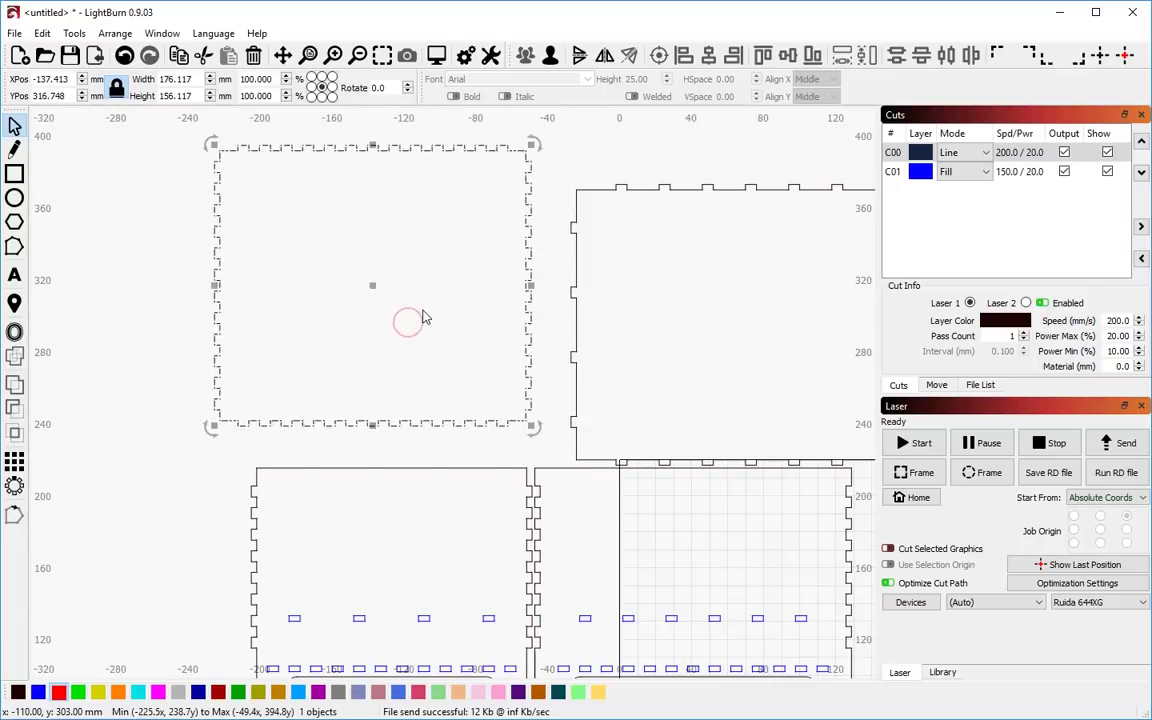
{"action": "left_click_drag", "start_coordinate": [422, 317], "coordinate": [380, 342]}
{"action": "scroll", "coordinate": [250, 285], "scroll_direction": "down", "scroll_amount": 2}
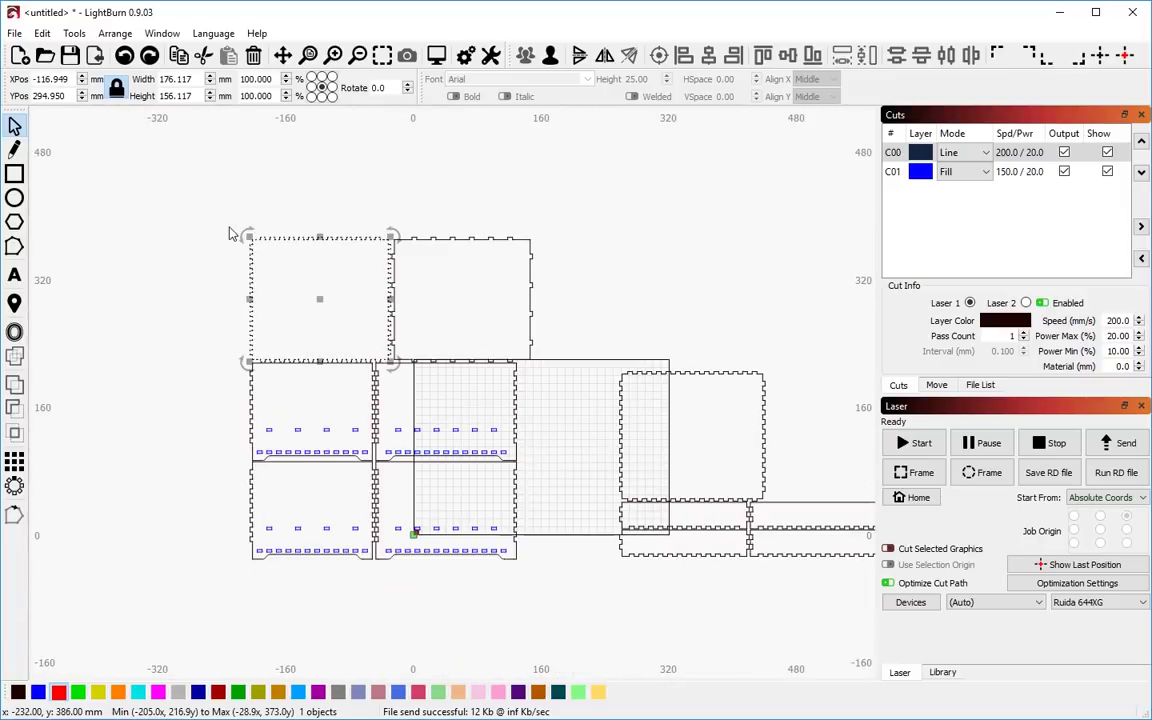
Step: Put the sixteen slot holes of the left panel on new green layer C03, Line at 100 mm/s
{"action": "left_click", "coordinate": [269, 430]}
{"action": "scroll", "coordinate": [300, 400], "scroll_direction": "up", "scroll_amount": 2}
{"action": "scroll", "coordinate": [230, 325], "scroll_direction": "down", "scroll_amount": 1}
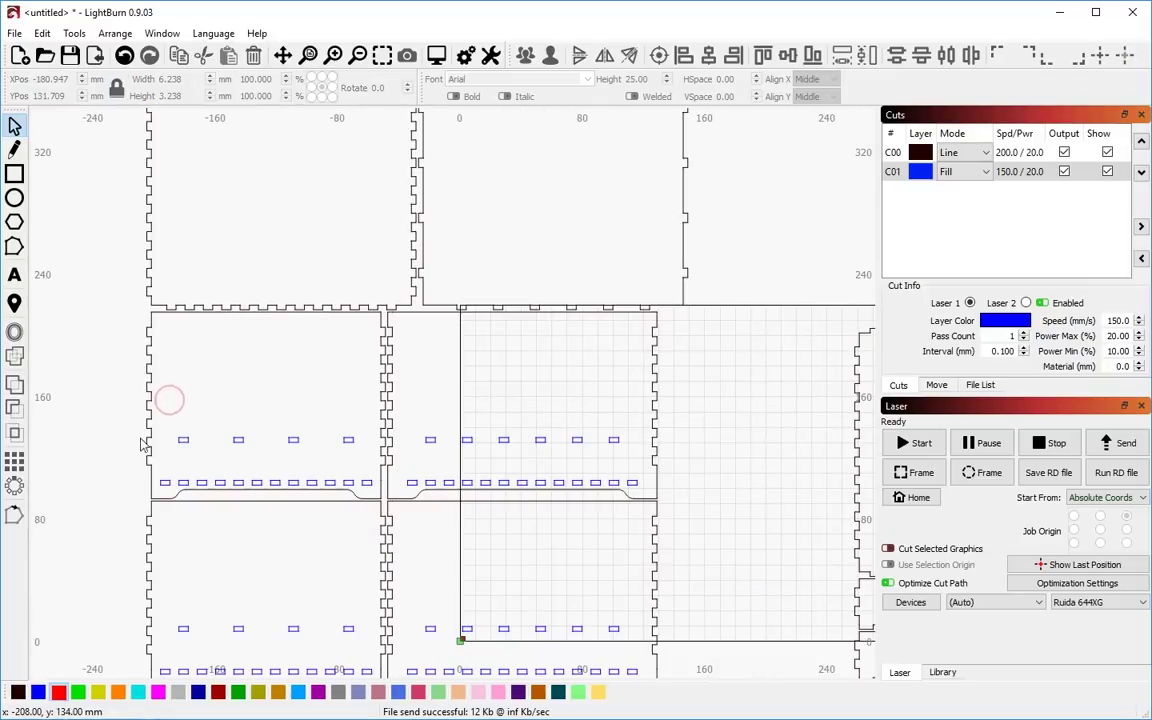
{"action": "left_click_drag", "start_coordinate": [129, 421], "coordinate": [385, 495]}
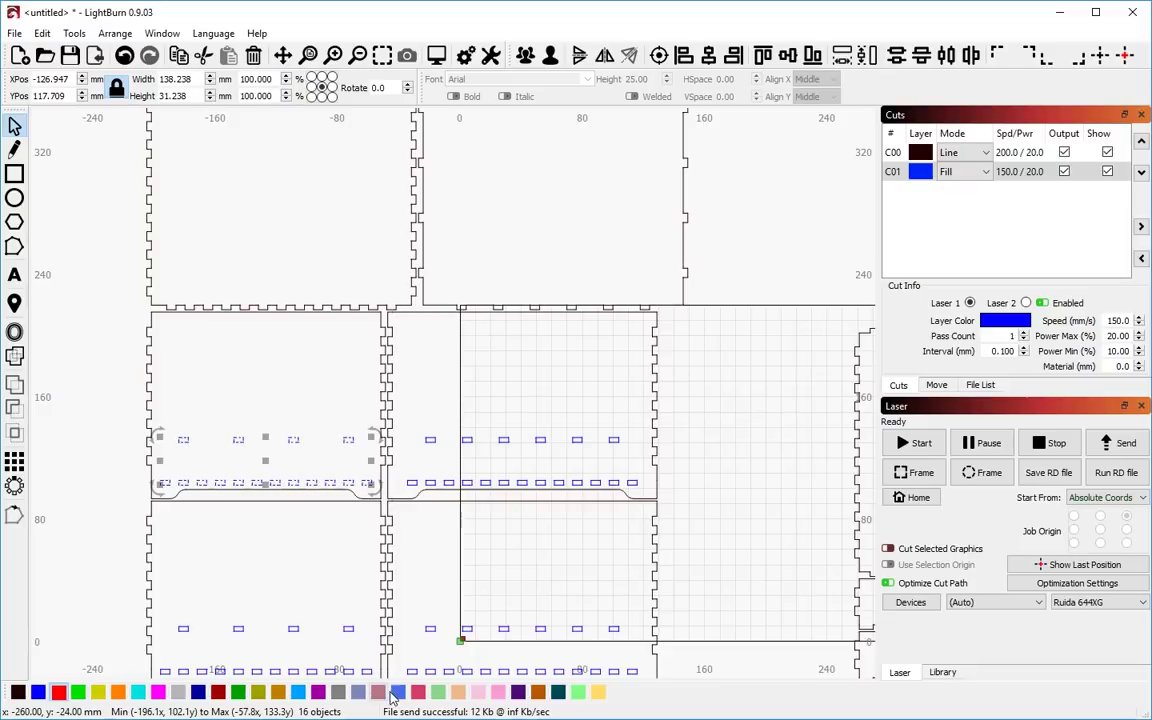
{"action": "left_click", "coordinate": [79, 692]}
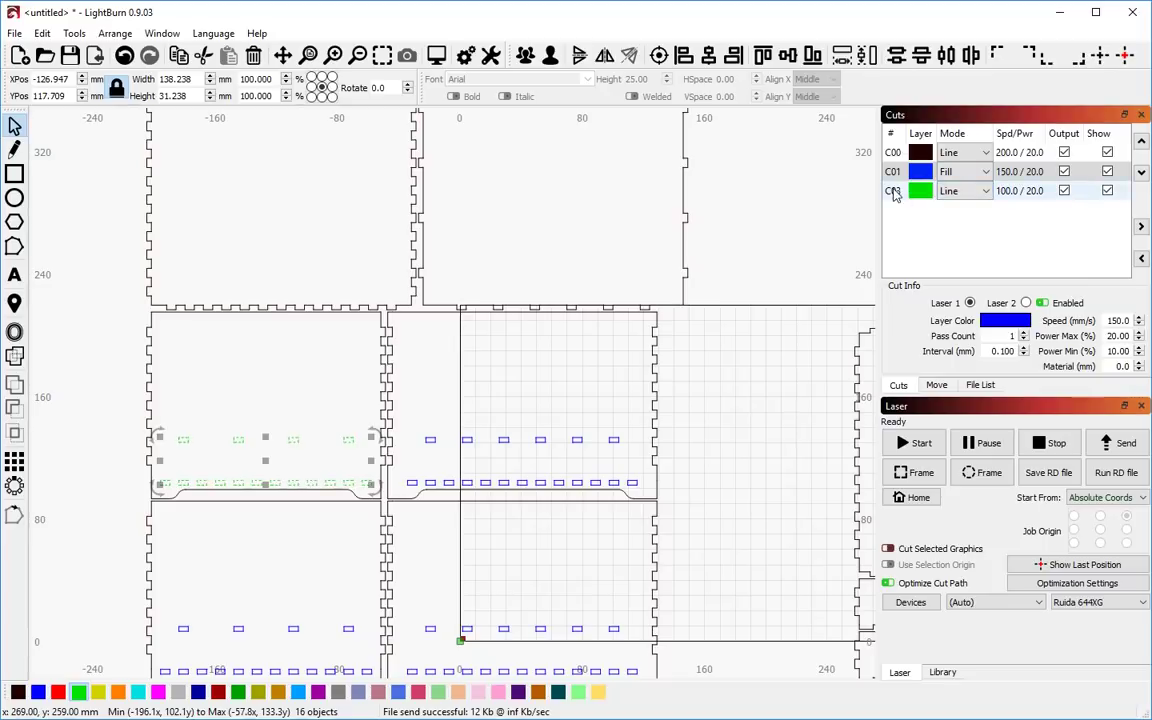
{"action": "left_click", "coordinate": [894, 195]}
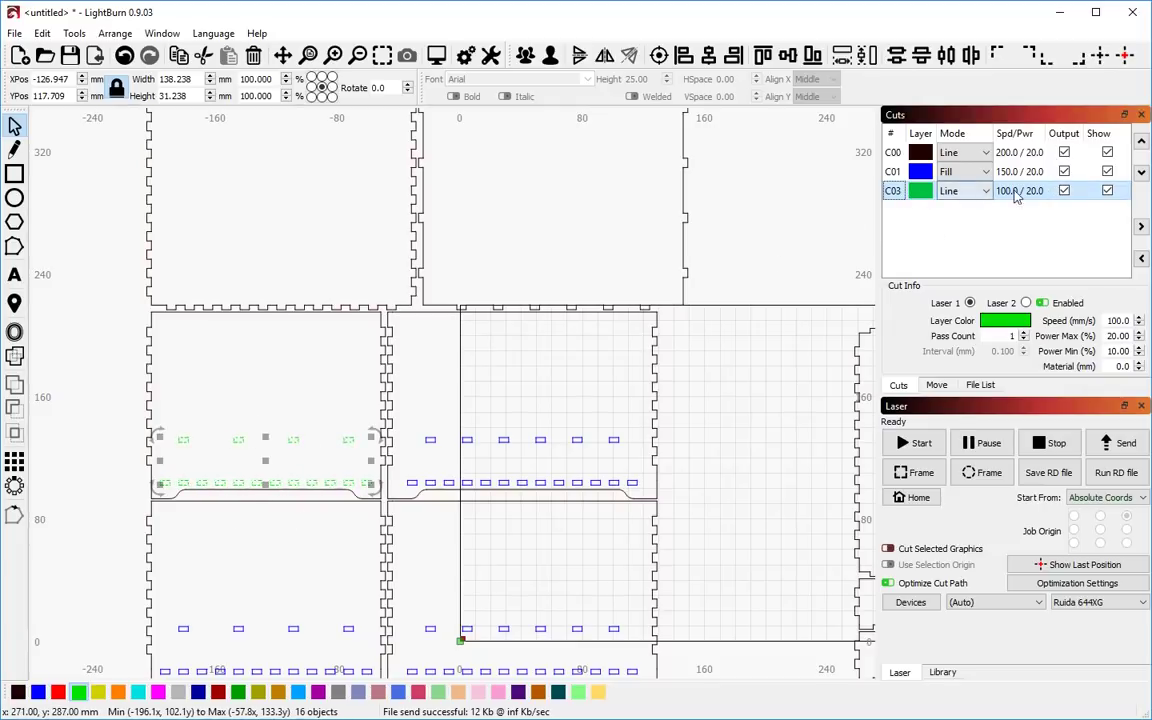
{"action": "left_click", "coordinate": [263, 382]}
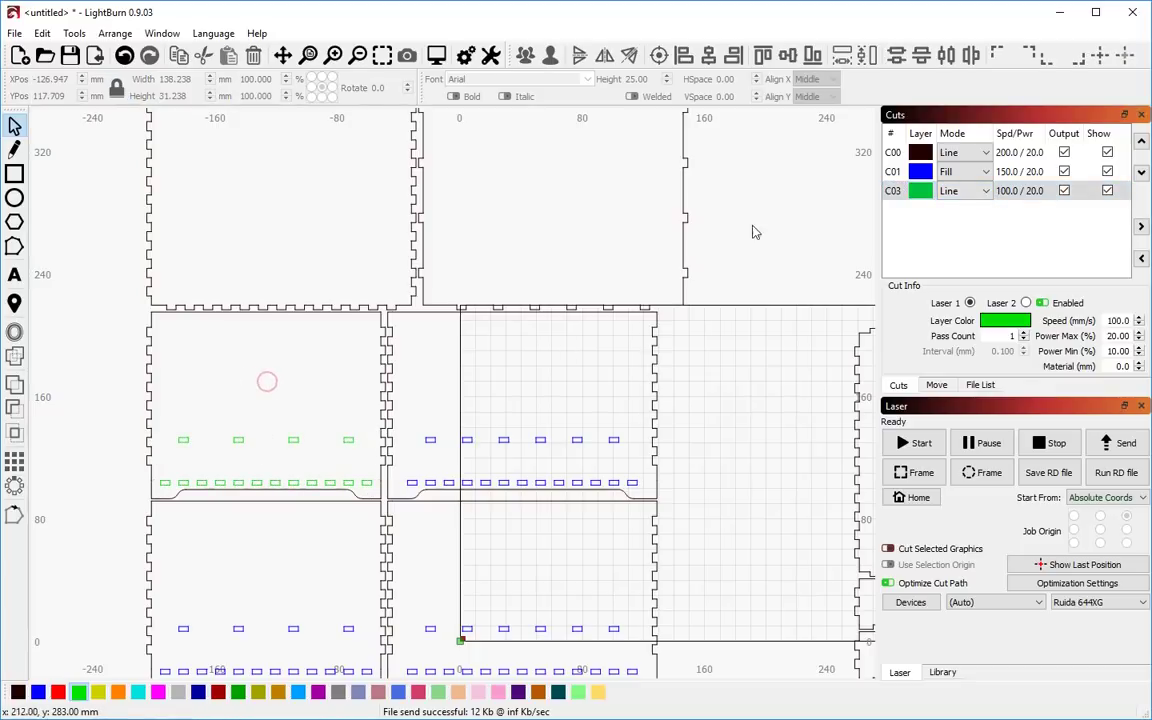
{"action": "scroll", "coordinate": [281, 413], "scroll_direction": "down", "scroll_amount": 2}
{"action": "scroll", "coordinate": [368, 406], "scroll_direction": "up", "scroll_amount": 3}
{"action": "scroll", "coordinate": [350, 400], "scroll_direction": "down", "scroll_amount": 2}
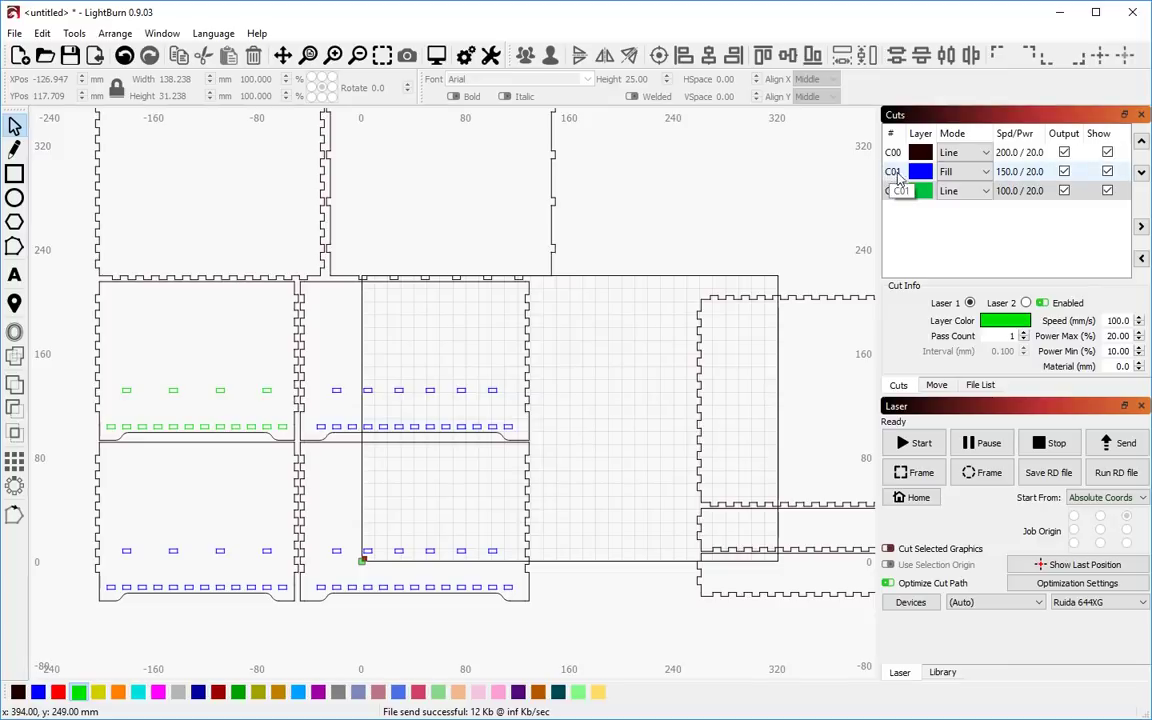
{"action": "left_click", "coordinate": [901, 172]}
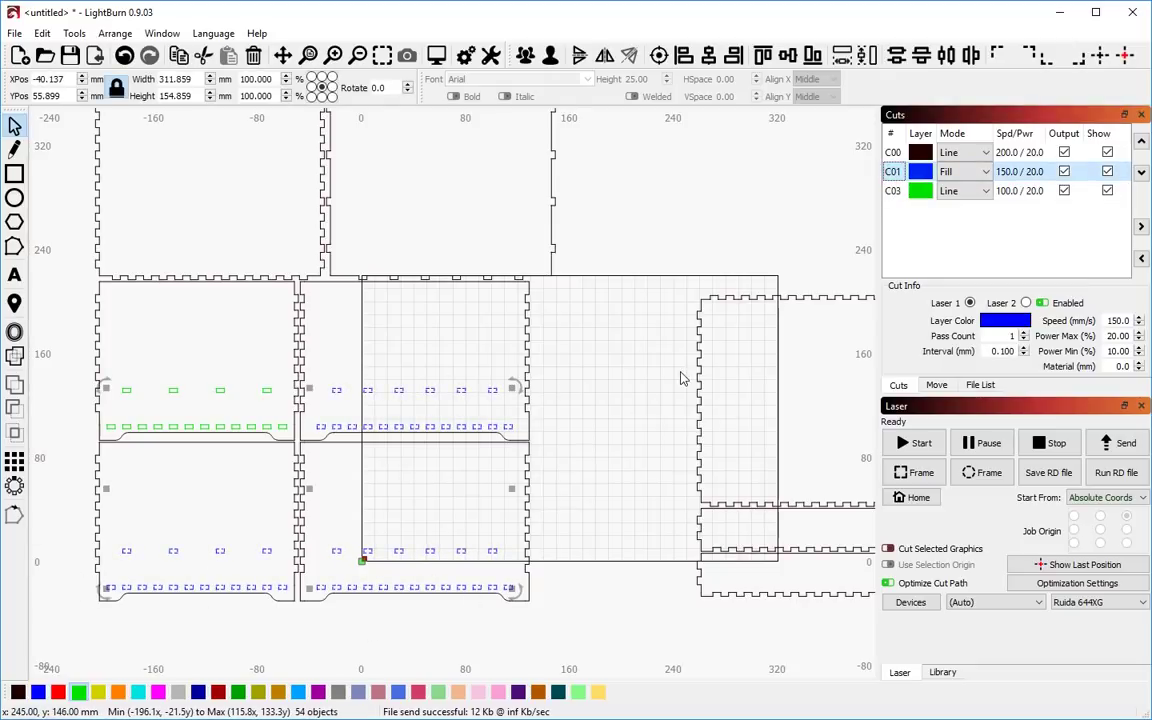
{"action": "left_click", "coordinate": [668, 197]}
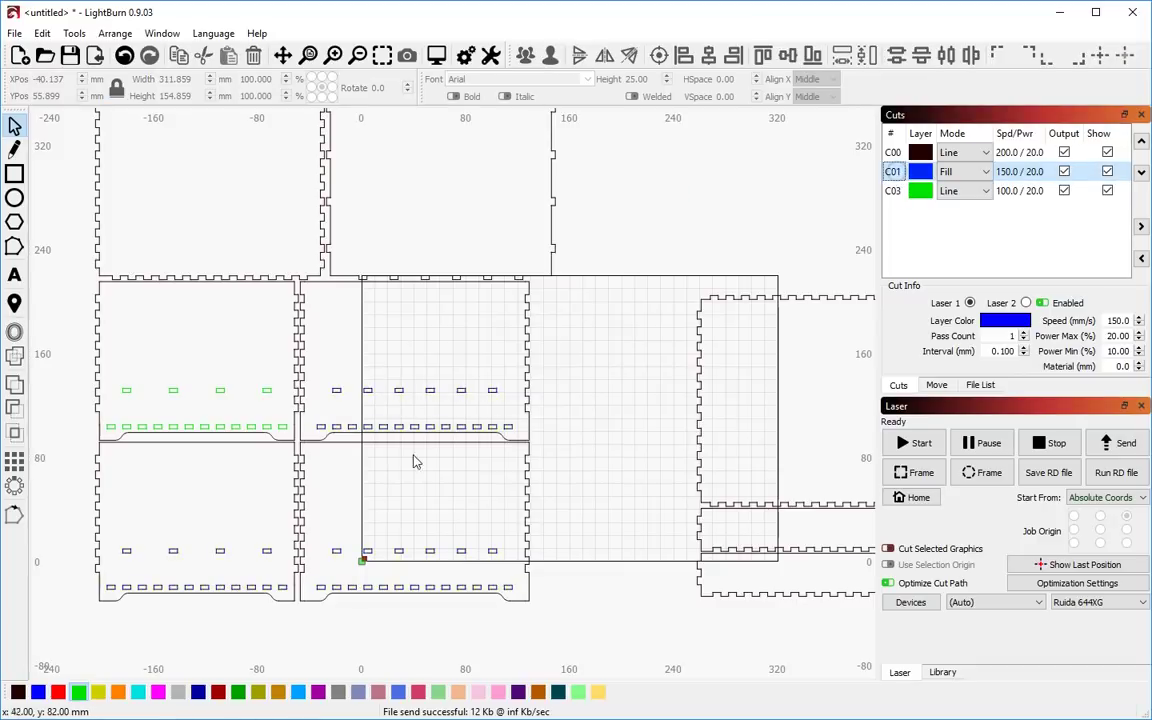
{"action": "scroll", "coordinate": [420, 478], "scroll_direction": "down", "scroll_amount": 1}
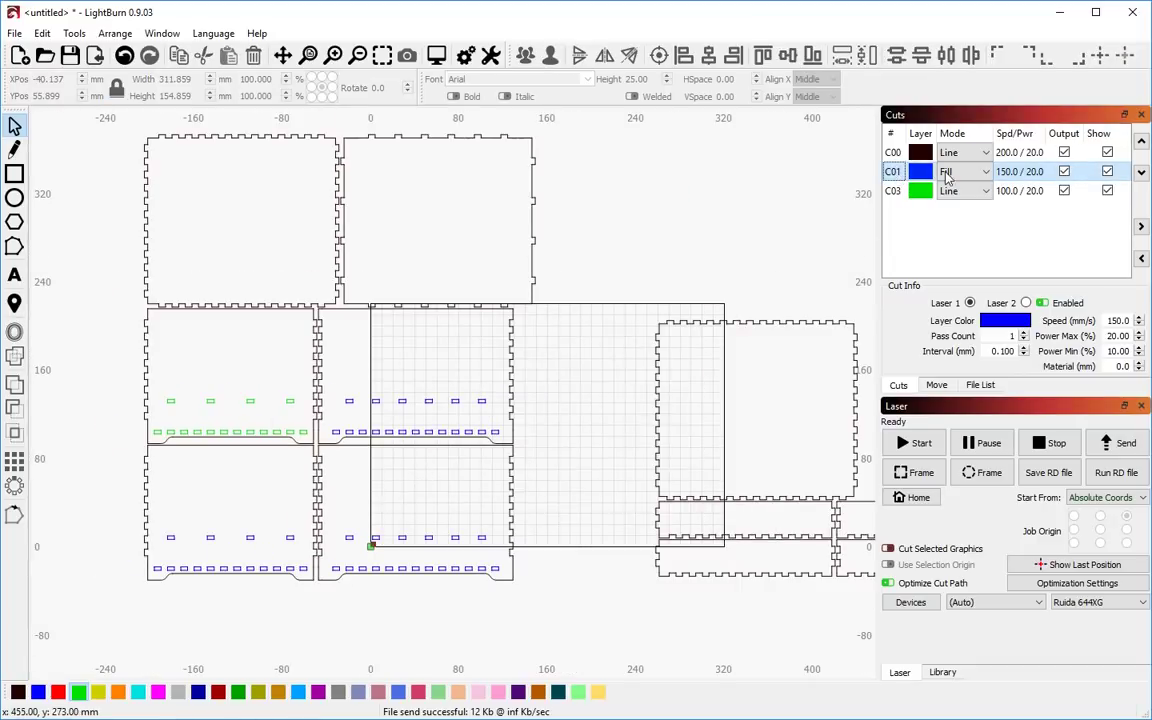
{"action": "left_click", "coordinate": [1018, 172]}
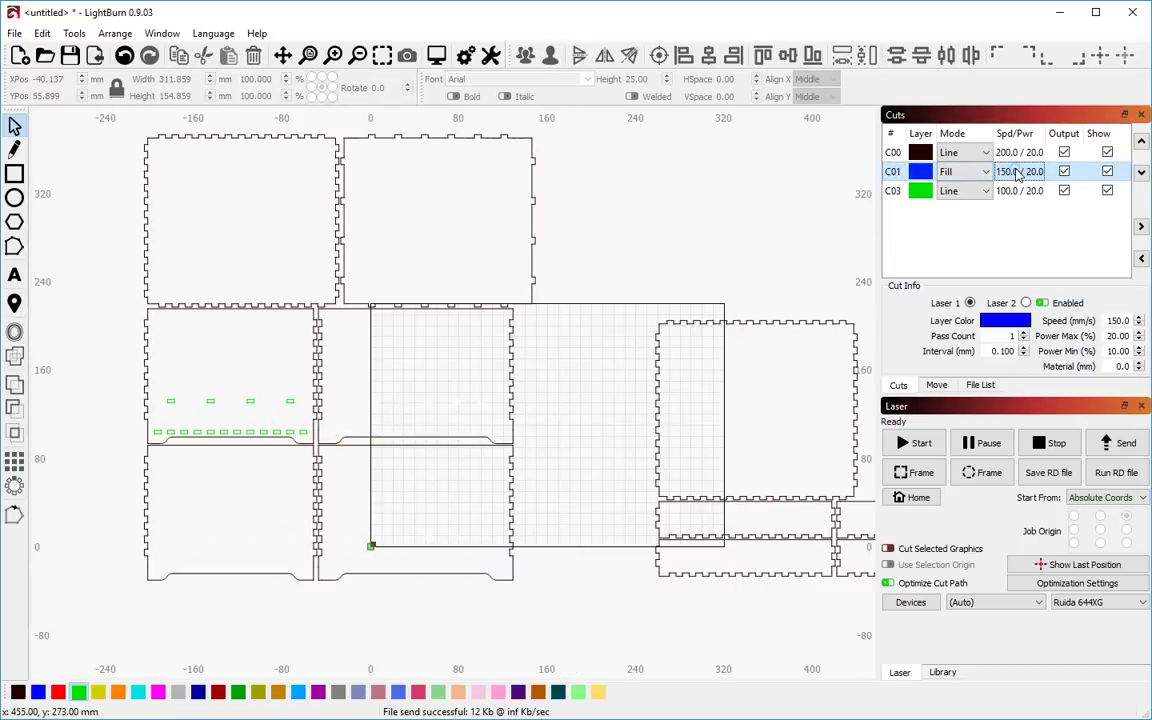
{"action": "left_click", "coordinate": [893, 172]}
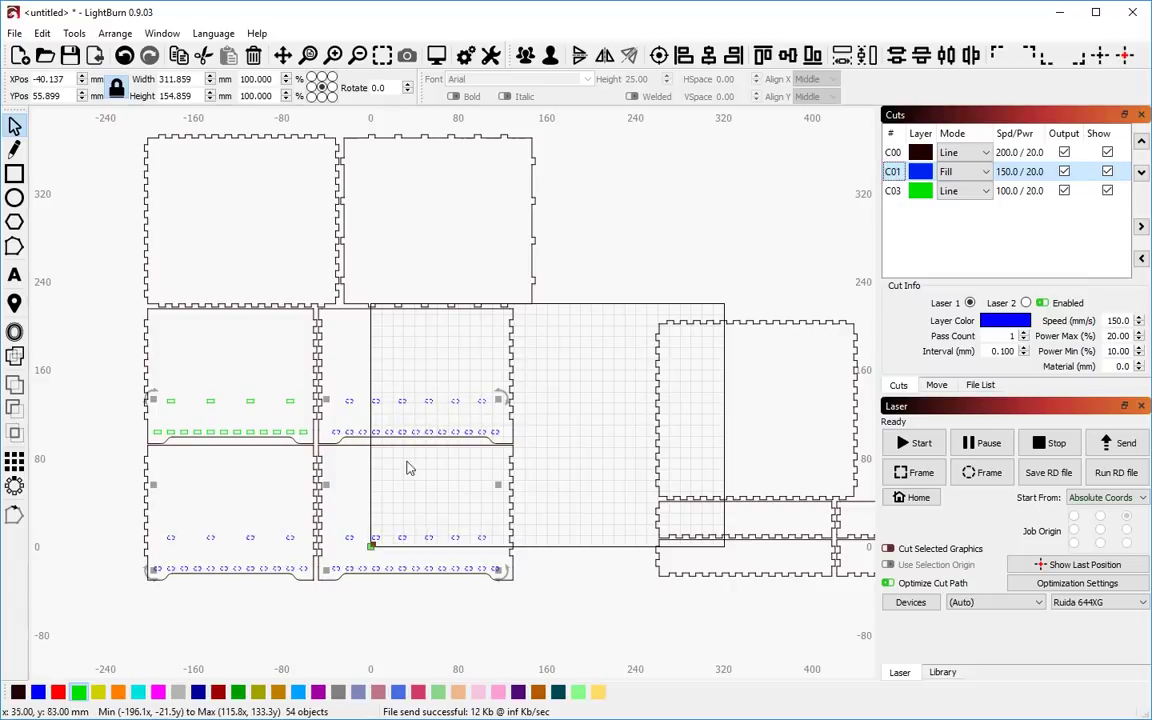
{"action": "left_click", "coordinate": [671, 182]}
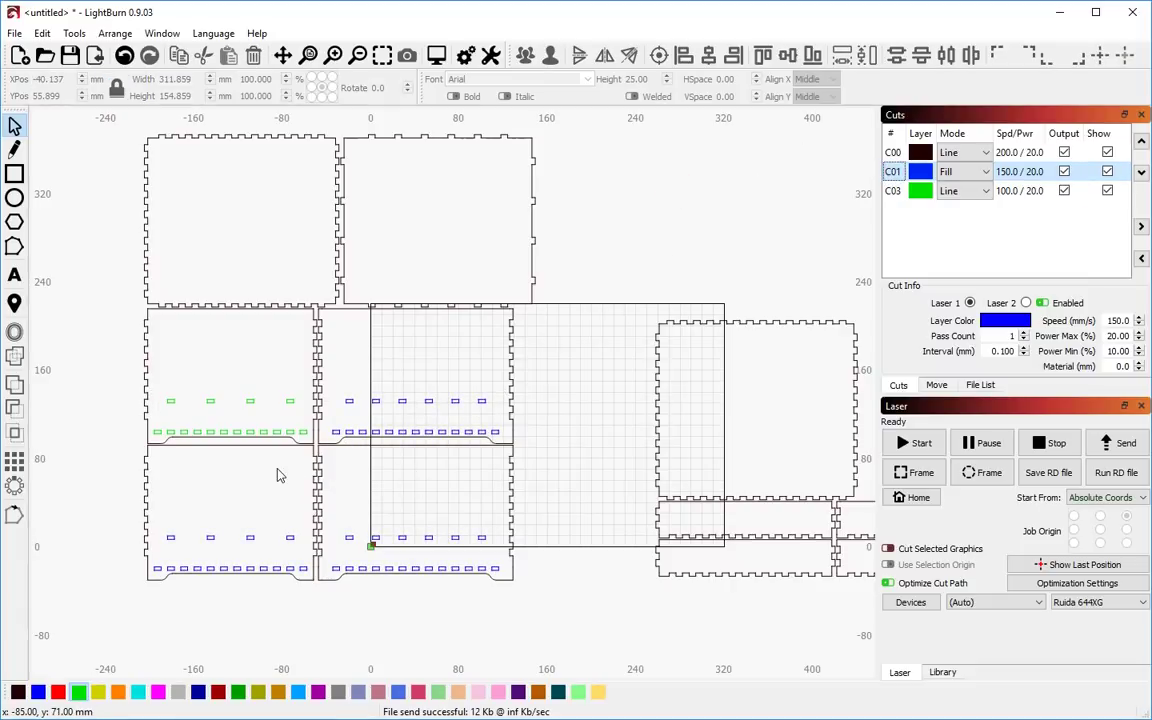
{"action": "scroll", "coordinate": [279, 476], "scroll_direction": "down", "scroll_amount": 3}
Step: Delete every shape on the canvas, then cancel the Import dialog
{"action": "key", "text": "ctrl+a"}
{"action": "key", "text": "Delete"}
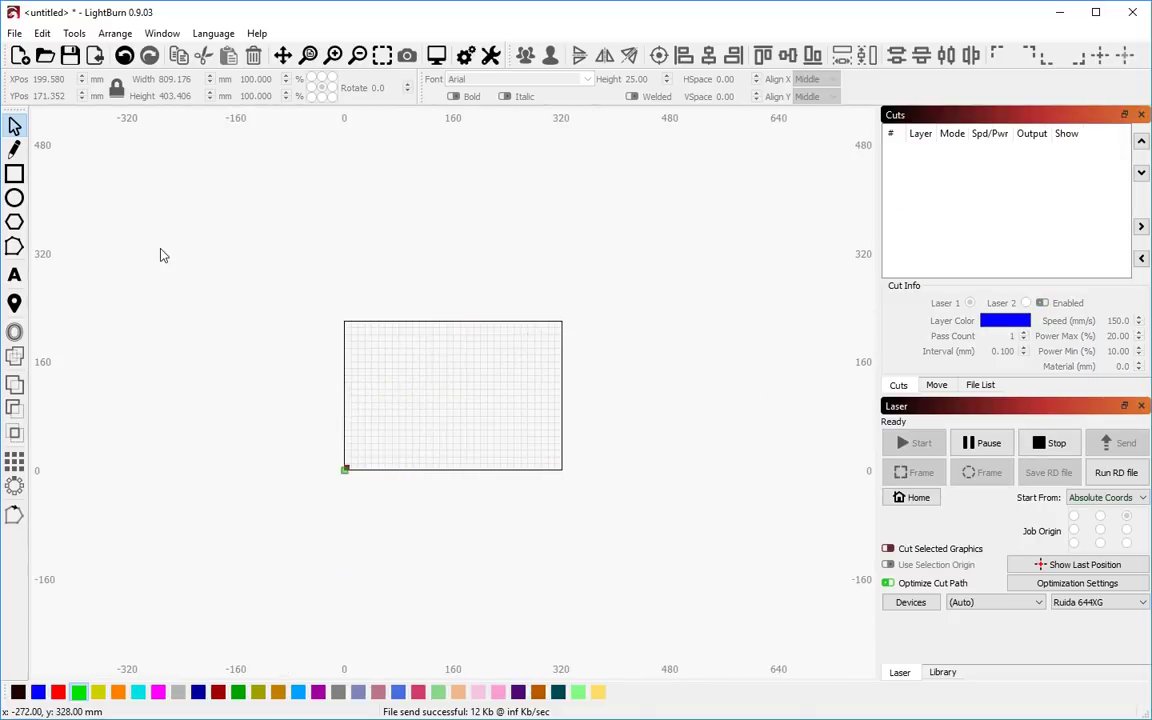
{"action": "left_click", "coordinate": [96, 58]}
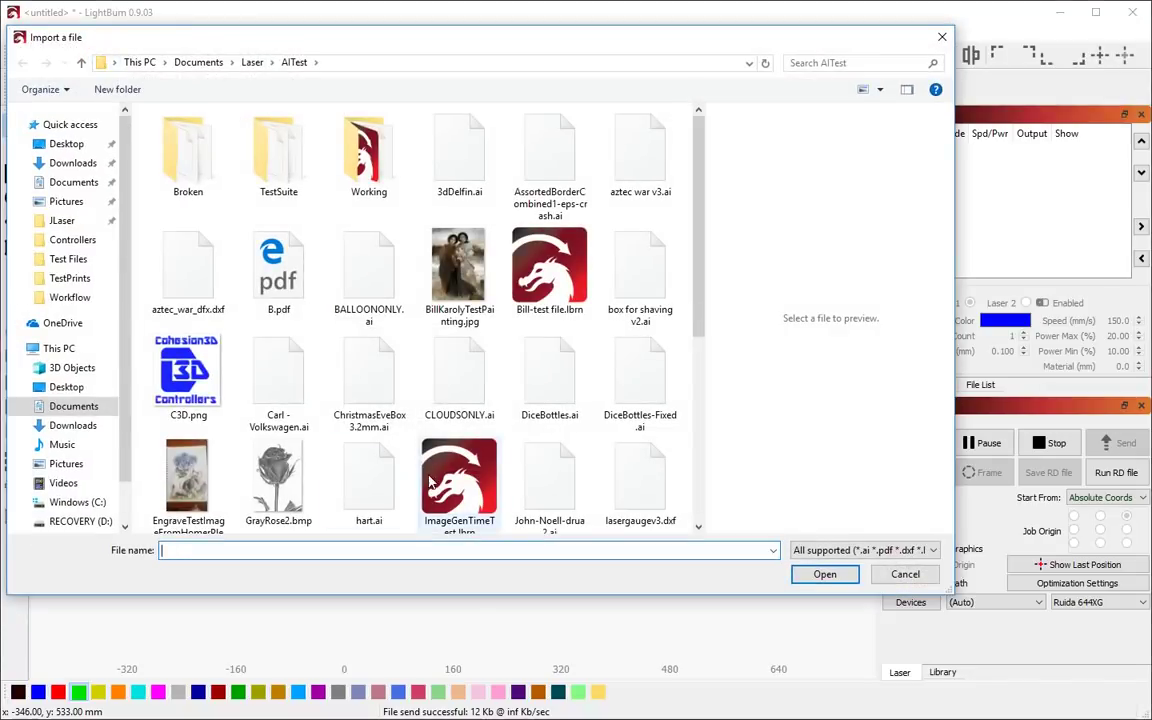
{"action": "key", "text": "Escape"}
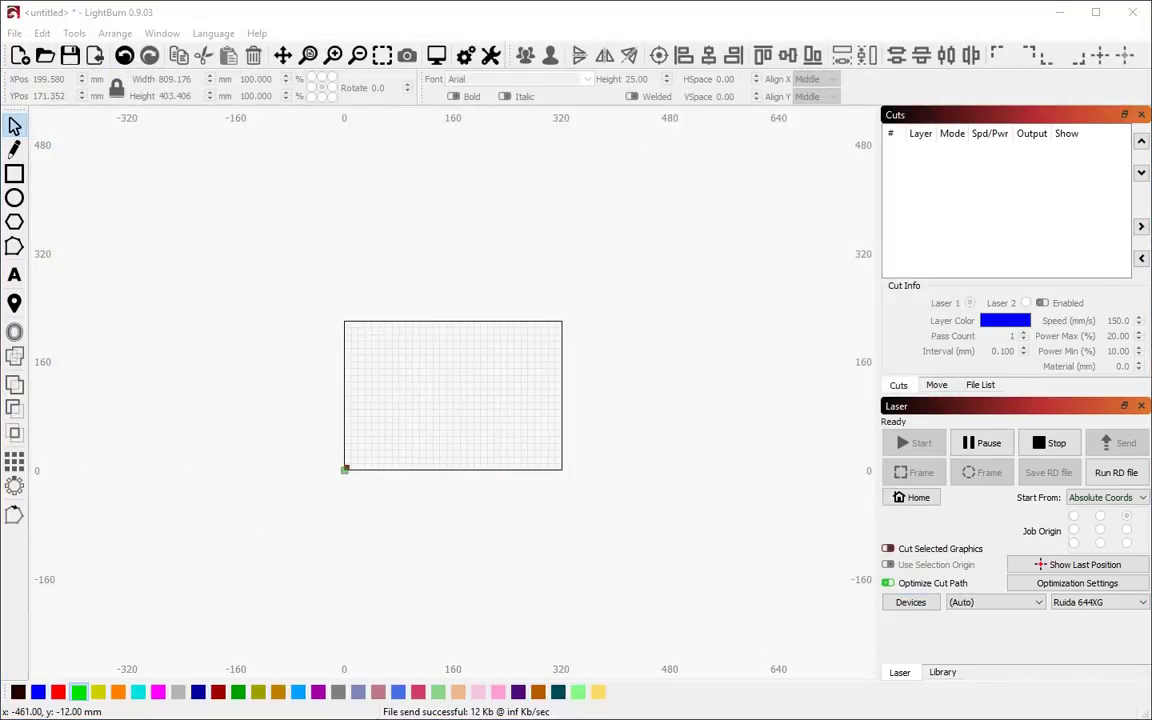
Step: Drag box for shaving v2.ai, then developer view.lbrn, from File Explorer onto the canvas
{"action": "left_click_drag", "start_coordinate": [0, 126], "coordinate": [234, 289]}
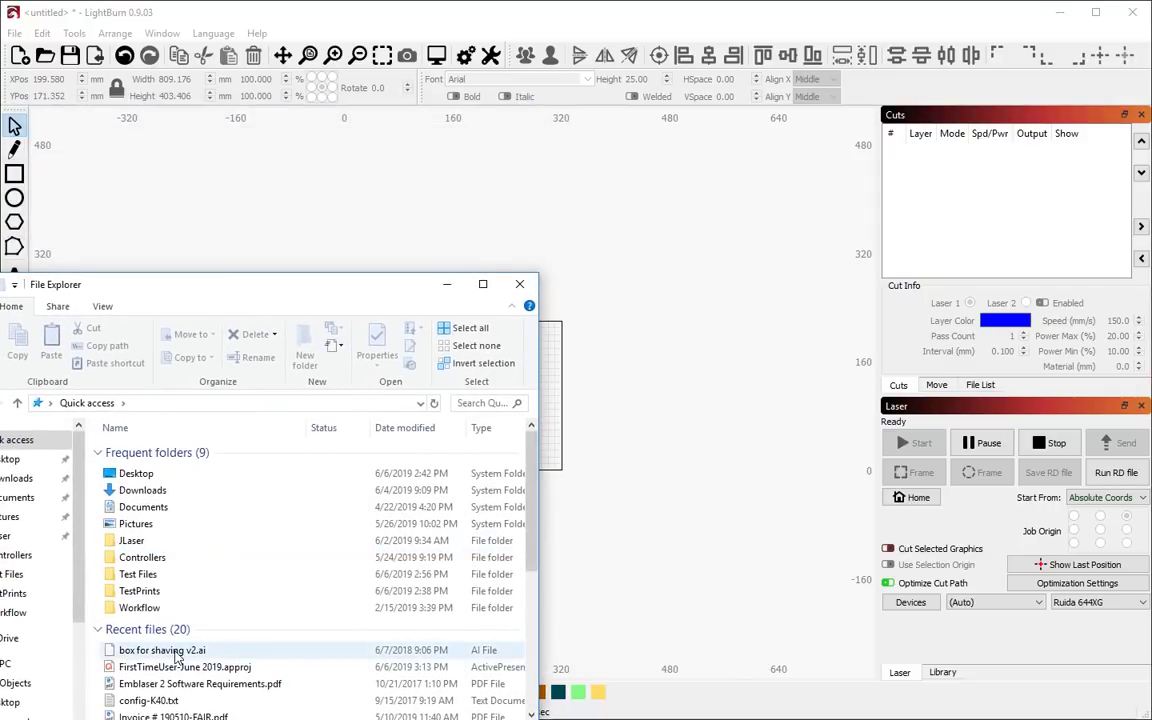
{"action": "mouse_move", "coordinate": [176, 655]}
{"action": "left_mouse_down"}
{"action": "mouse_move", "coordinate": [545, 330]}
{"action": "mouse_move", "coordinate": [614, 285]}
{"action": "mouse_move", "coordinate": [646, 362]}
{"action": "left_mouse_up"}
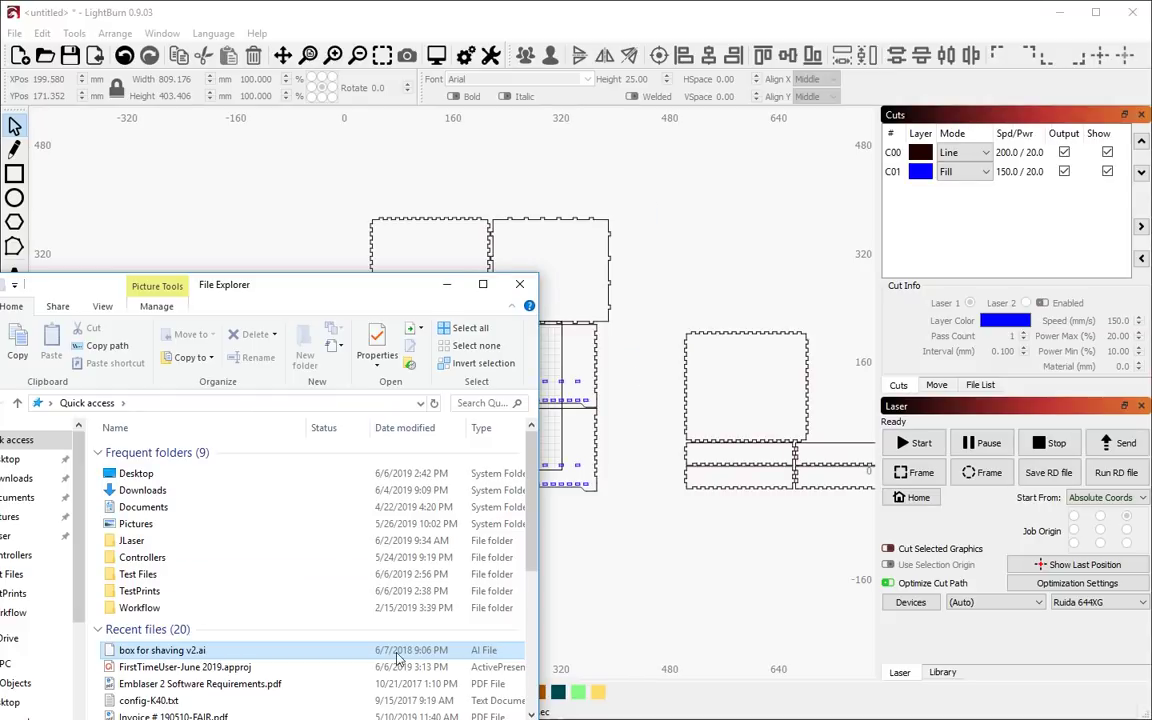
{"action": "scroll", "coordinate": [147, 481], "scroll_direction": "down", "scroll_amount": 1}
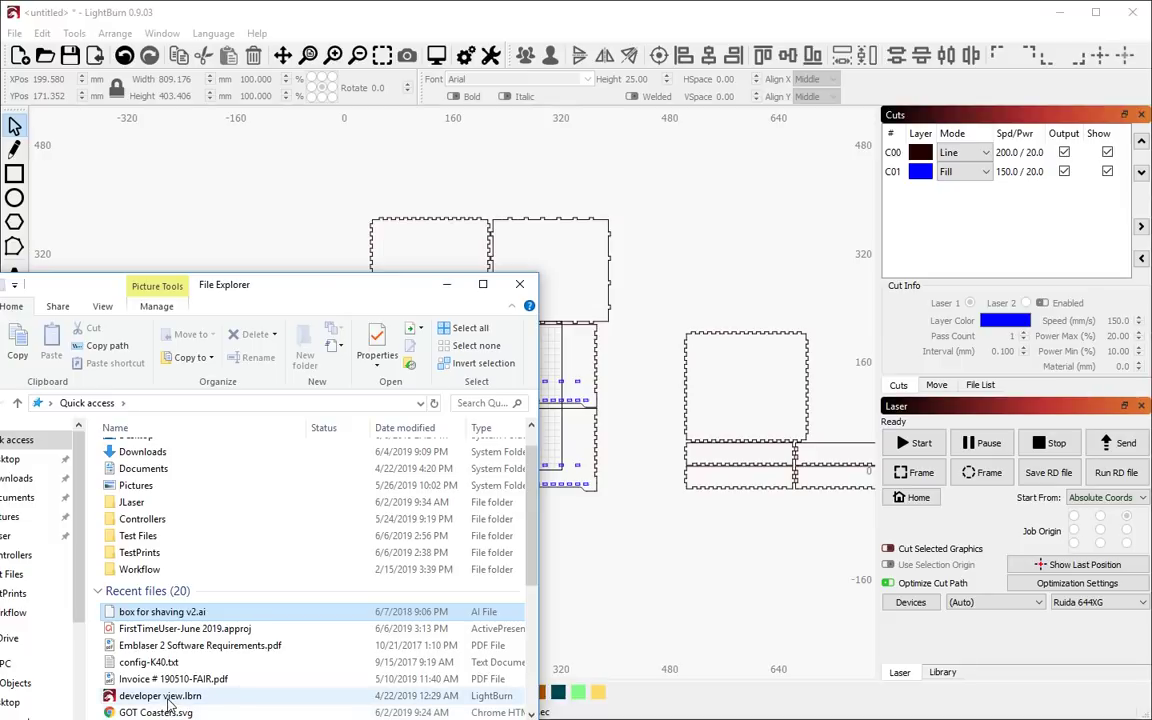
{"action": "left_click_drag", "start_coordinate": [164, 700], "coordinate": [641, 508]}
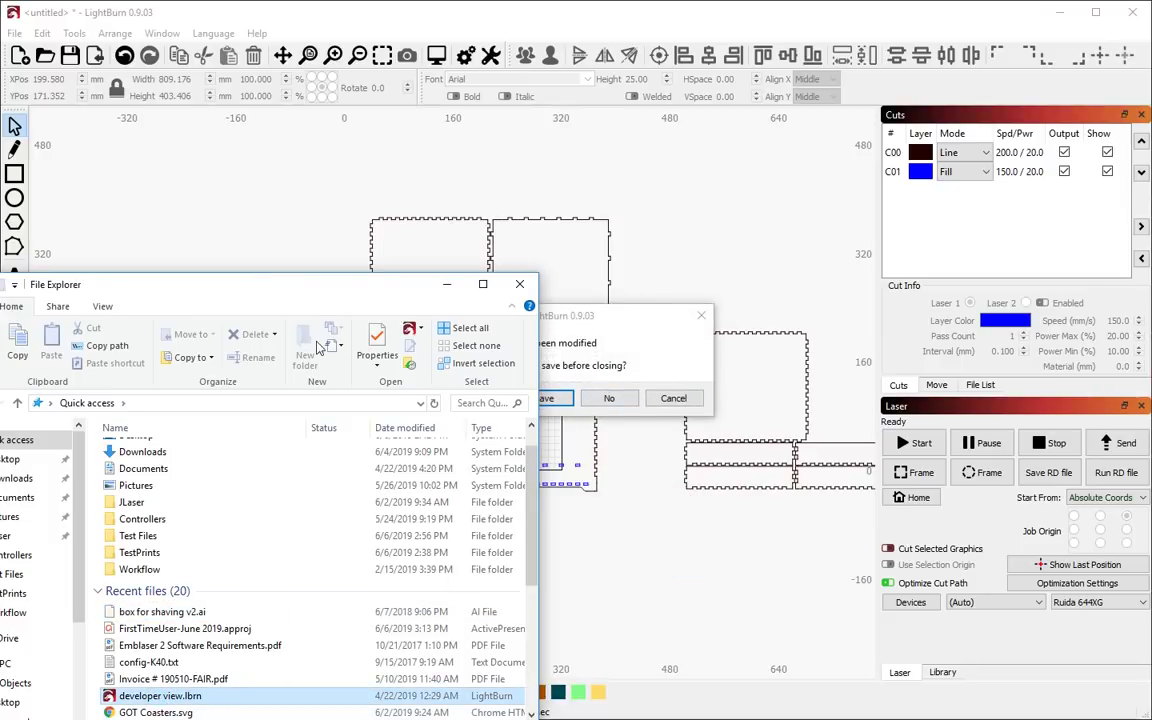
{"action": "left_click", "coordinate": [584, 312]}
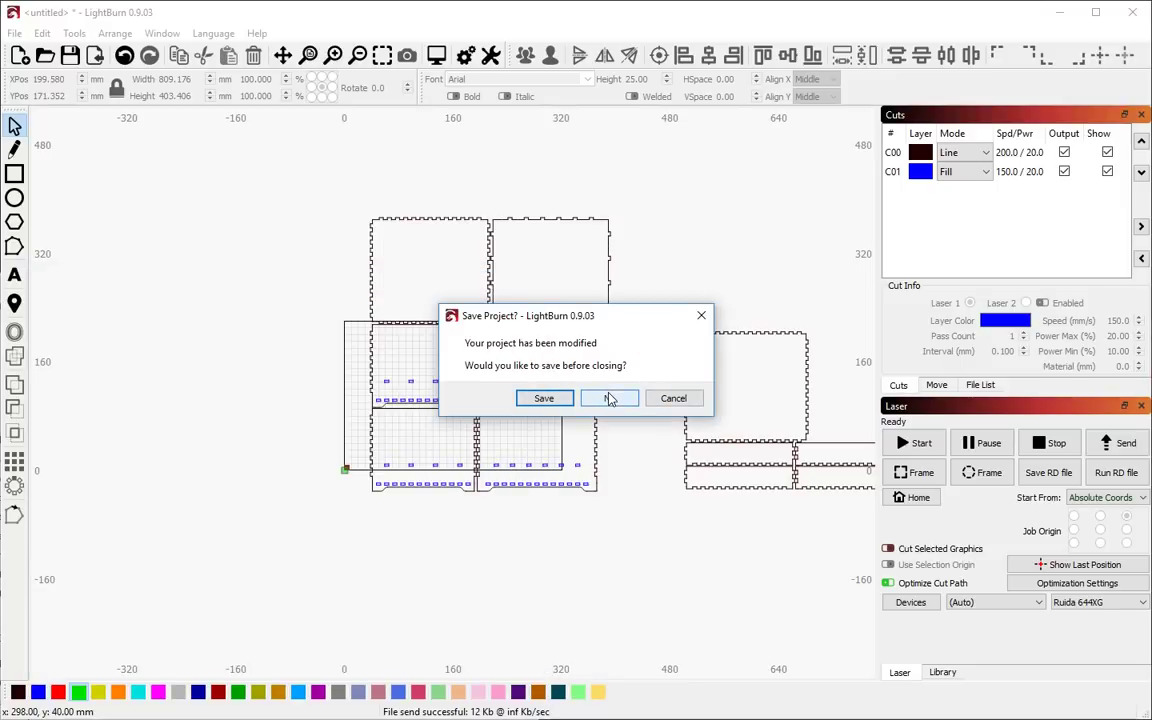
Step: Discard unsaved changes to open developer view and delete its heart design
{"action": "left_click", "coordinate": [609, 399]}
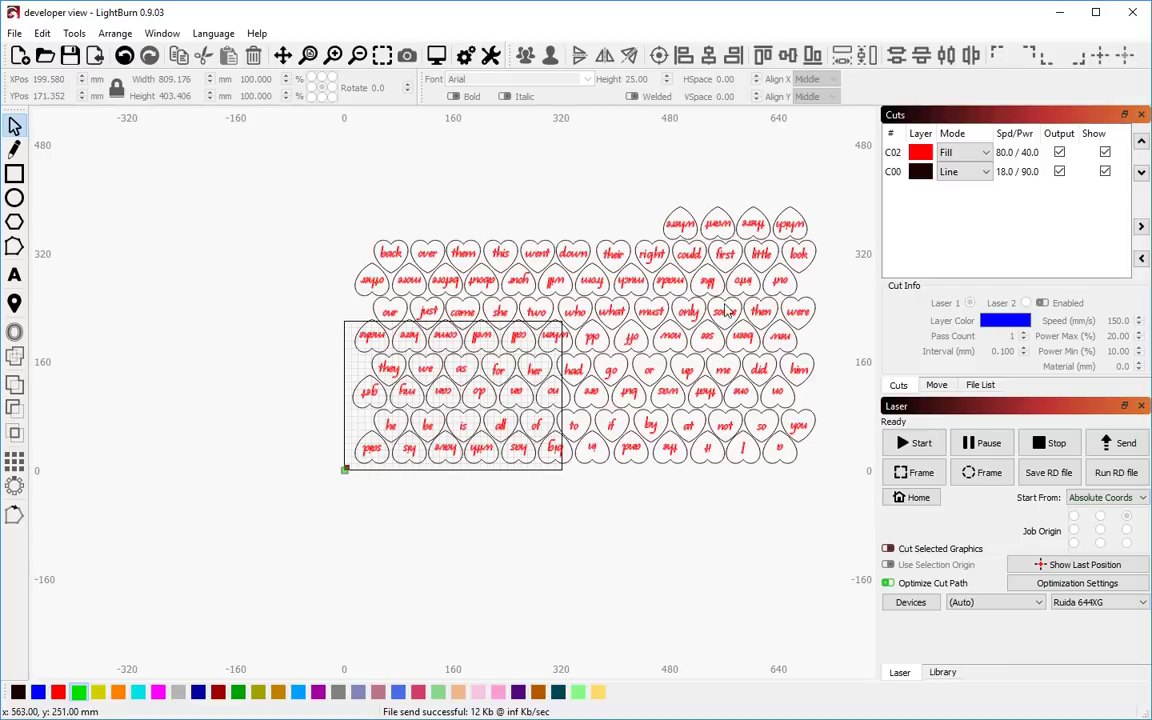
{"action": "key", "text": "Delete"}
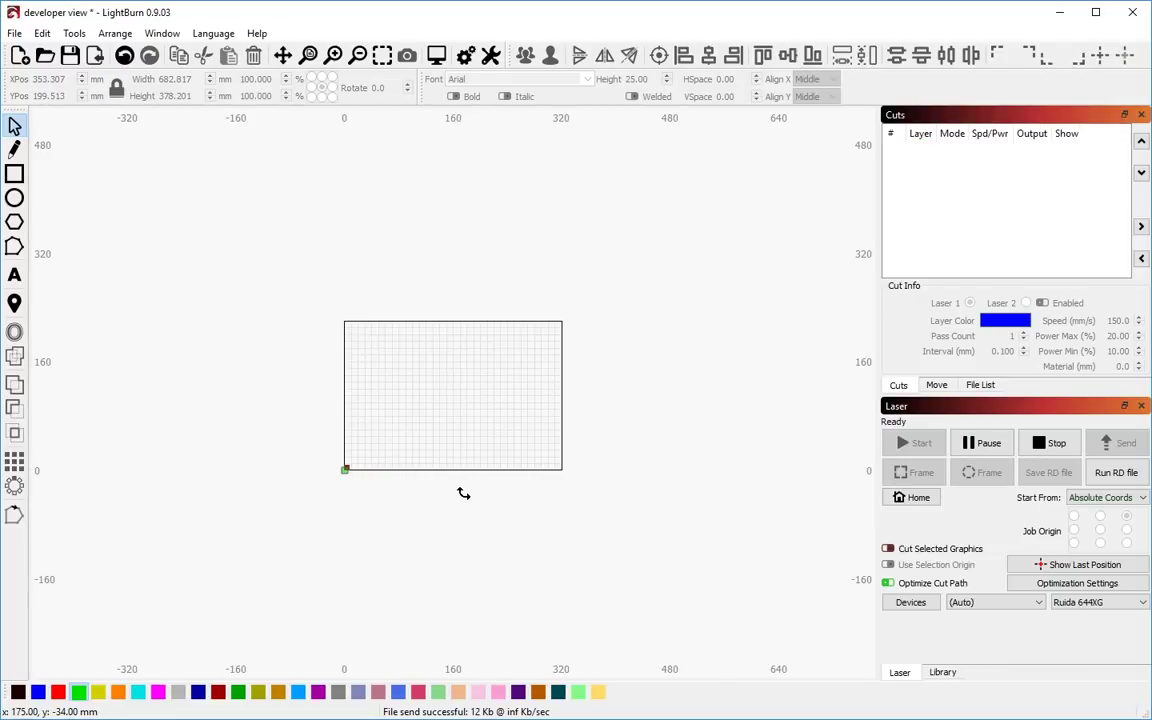
{"action": "key", "text": "alt+Tab"}
{"action": "scroll", "coordinate": [197, 664], "scroll_direction": "down", "scroll_amount": 2}
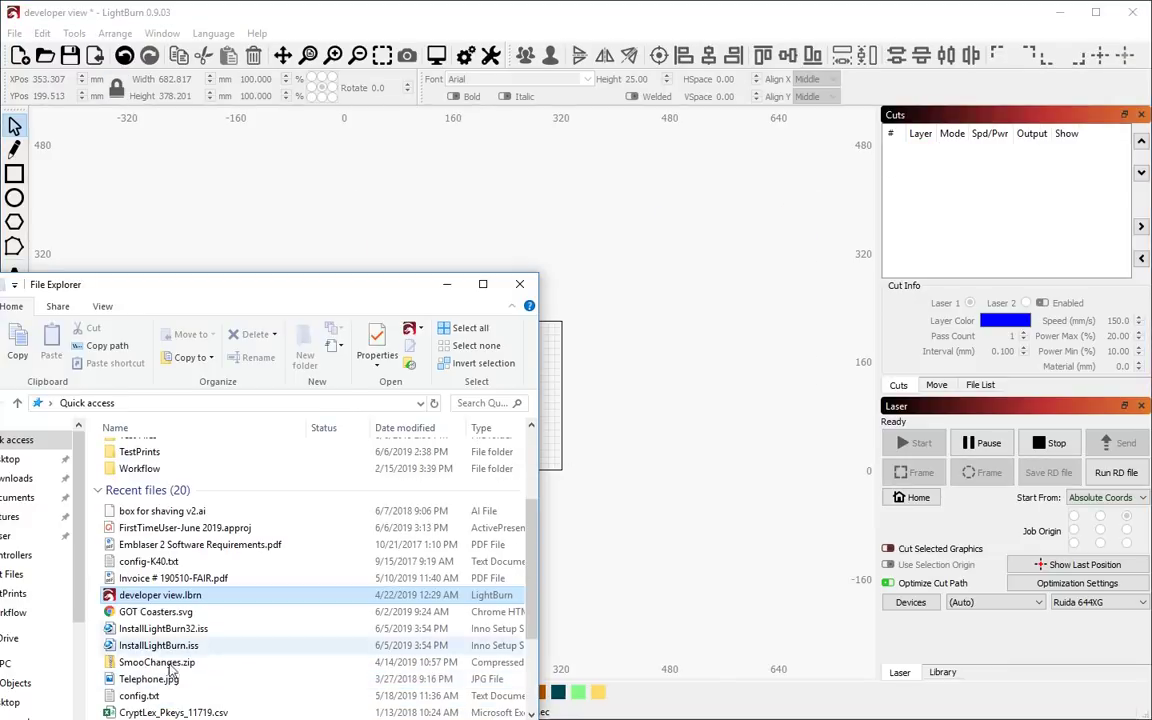
Step: Import Telephone.jpg and box for shaving v2.ai from Explorer, then delete the box outlines
{"action": "left_click", "coordinate": [152, 611]}
{"action": "left_click_drag", "start_coordinate": [148, 679], "coordinate": [583, 306]}
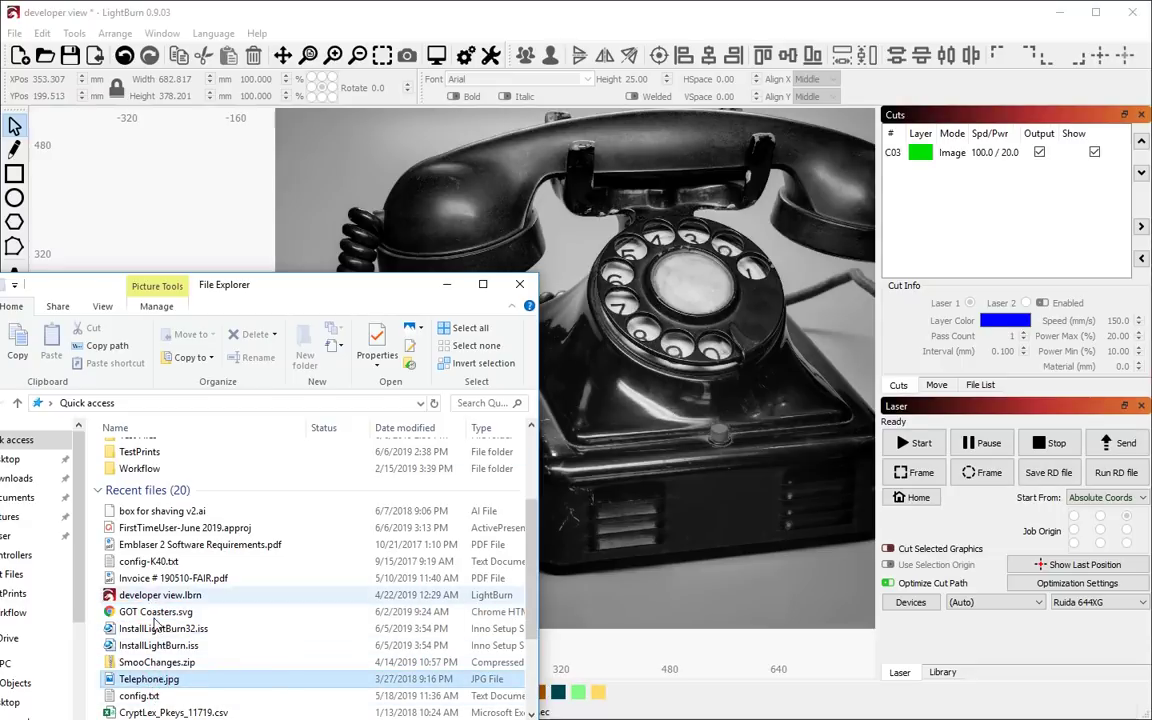
{"action": "left_click_drag", "start_coordinate": [155, 511], "coordinate": [350, 245]}
{"action": "left_click_drag", "start_coordinate": [339, 300], "coordinate": [0, 398]}
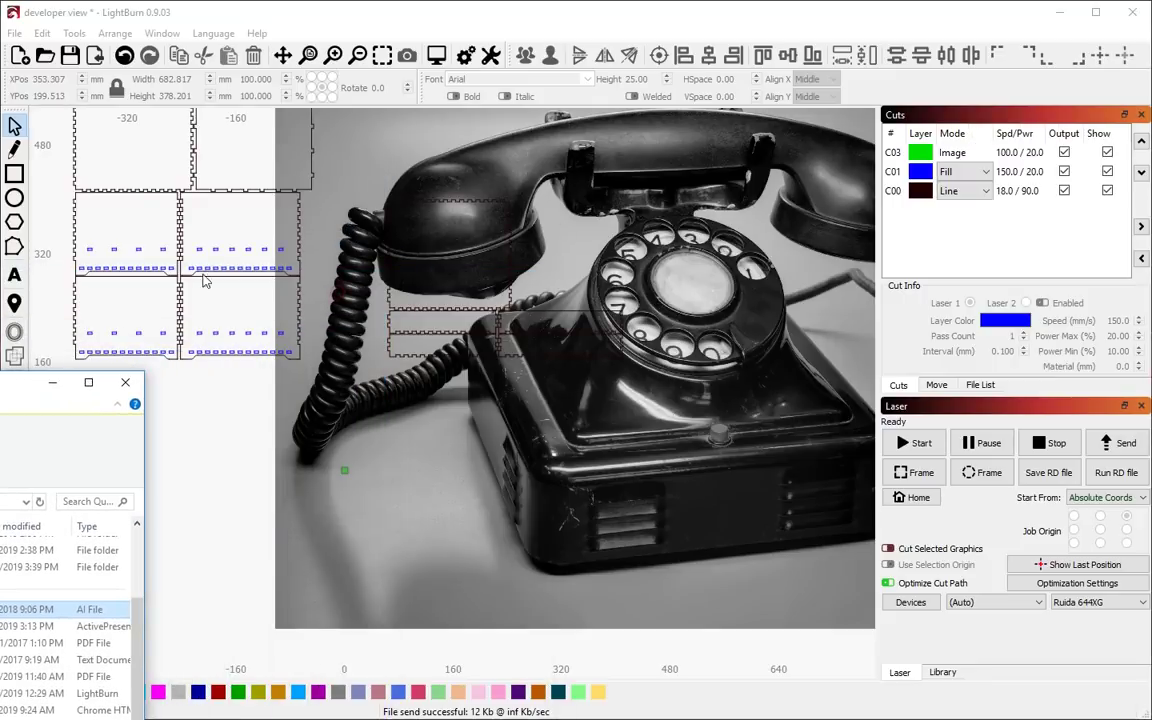
{"action": "left_click", "coordinate": [452, 10]}
{"action": "scroll", "coordinate": [213, 535], "scroll_direction": "down", "scroll_amount": 2}
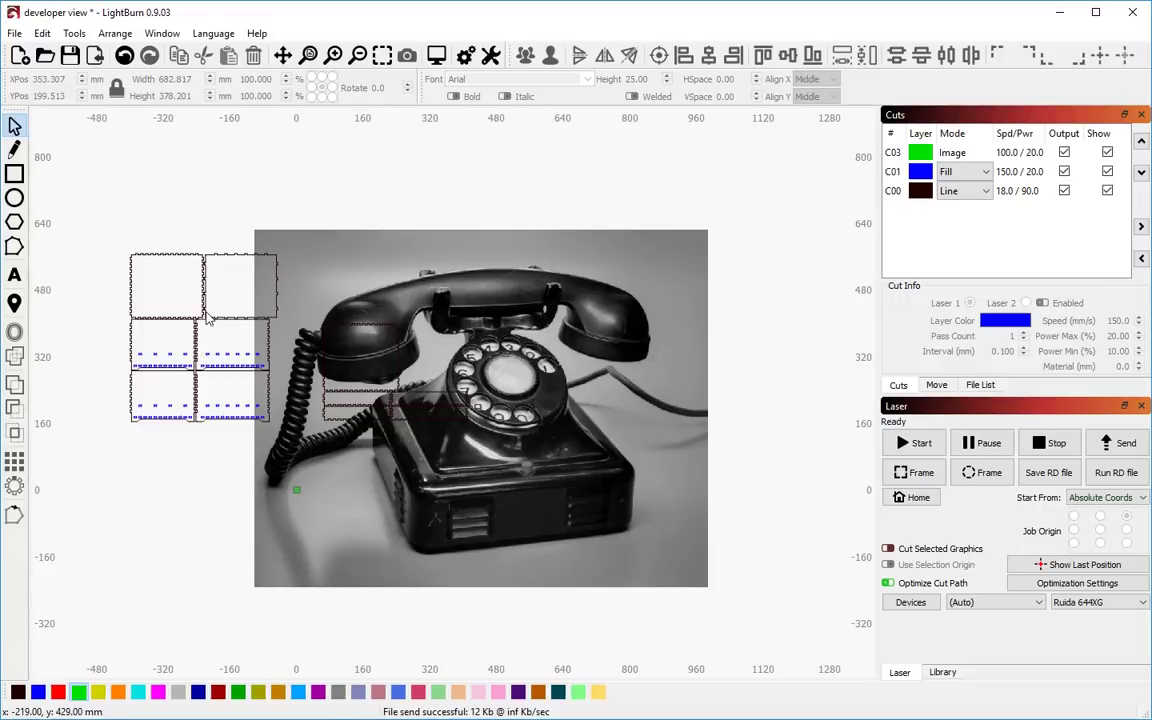
{"action": "key", "text": "Delete"}
{"action": "key", "text": "ctrl+a"}
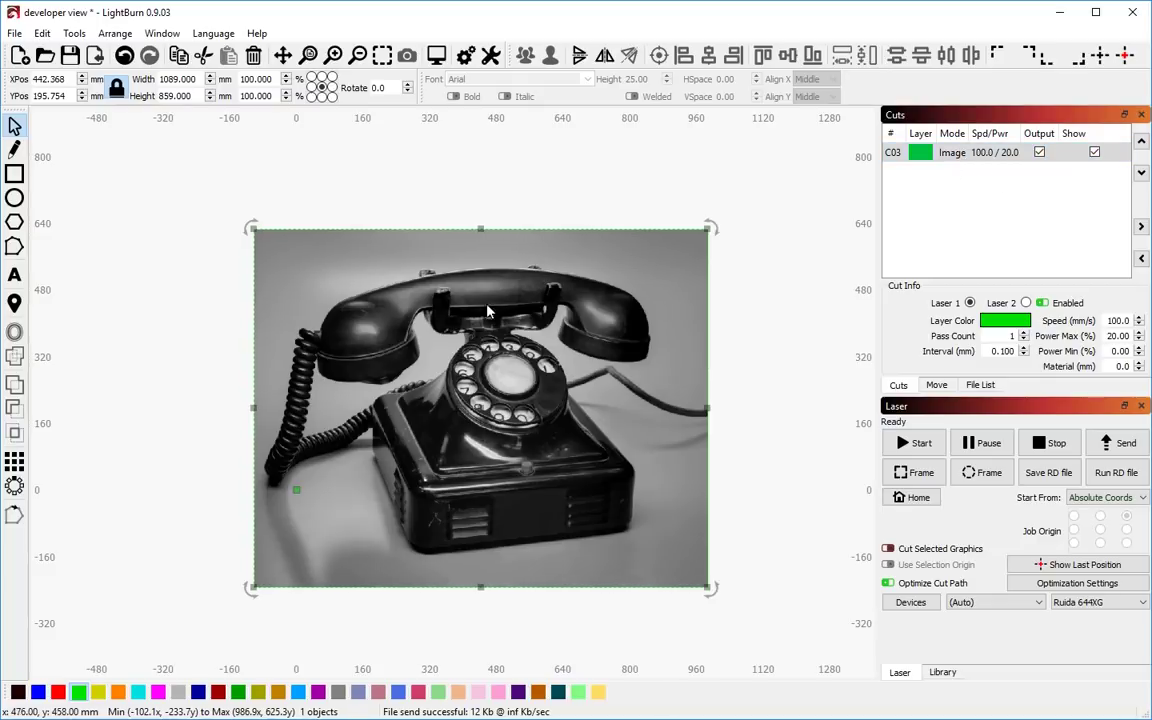
Step: Shrink the telephone photo proportionally to about 503 × 397 mm and move it up-left
{"action": "left_click_drag", "start_coordinate": [251, 230], "coordinate": [434, 417]}
{"action": "left_click", "coordinate": [554, 474]}
{"action": "left_click", "coordinate": [219, 383]}
Step: Draw a 123 × 98 mm rectangle left of the photo on blue Fill layer C01 at 150/20
{"action": "key", "text": "ctrl+r"}
{"action": "mouse_move", "coordinate": [313, 428]}
{"action": "left_mouse_down"}
{"action": "mouse_move", "coordinate": [349, 468]}
{"action": "mouse_move", "coordinate": [364, 468]}
{"action": "left_mouse_up"}
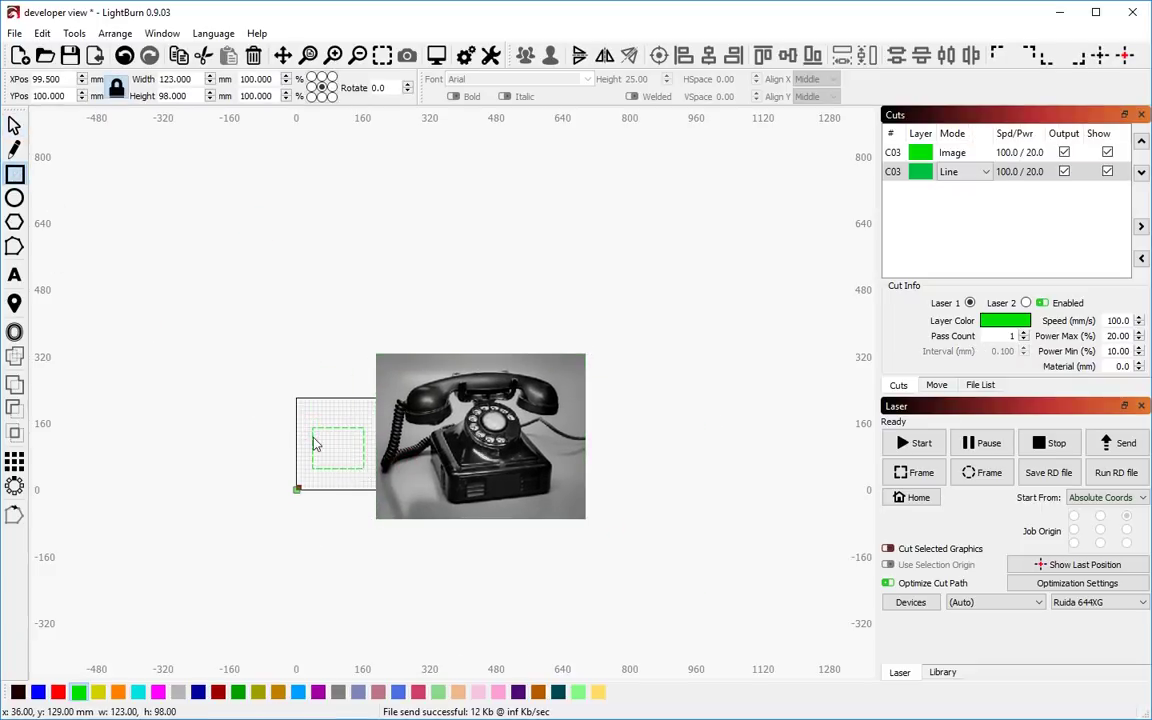
{"action": "key", "text": "Escape"}
{"action": "left_click", "coordinate": [38, 692]}
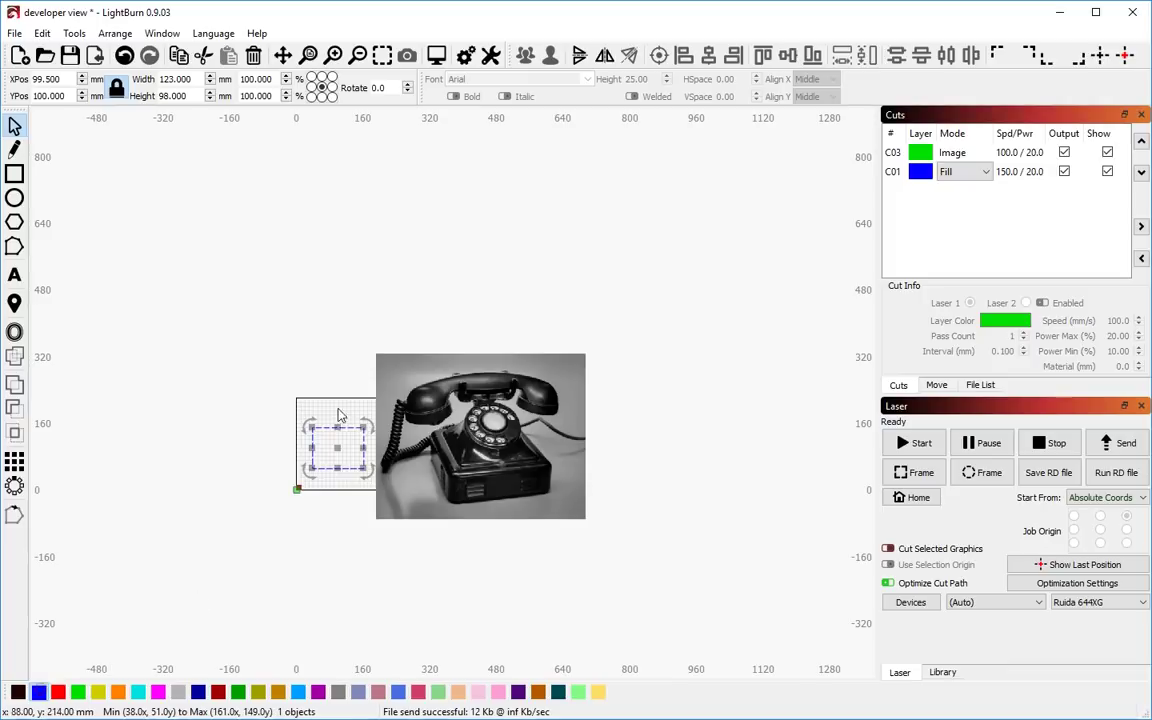
{"action": "left_click", "coordinate": [334, 407]}
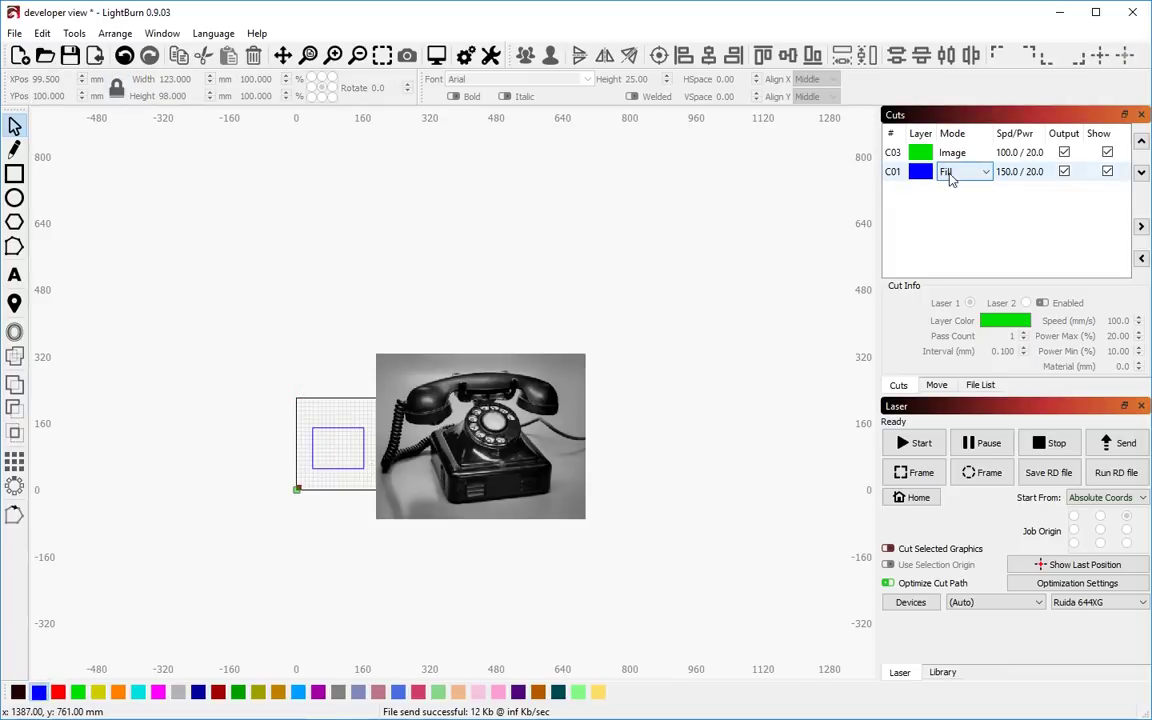
{"action": "left_click", "coordinate": [950, 174]}
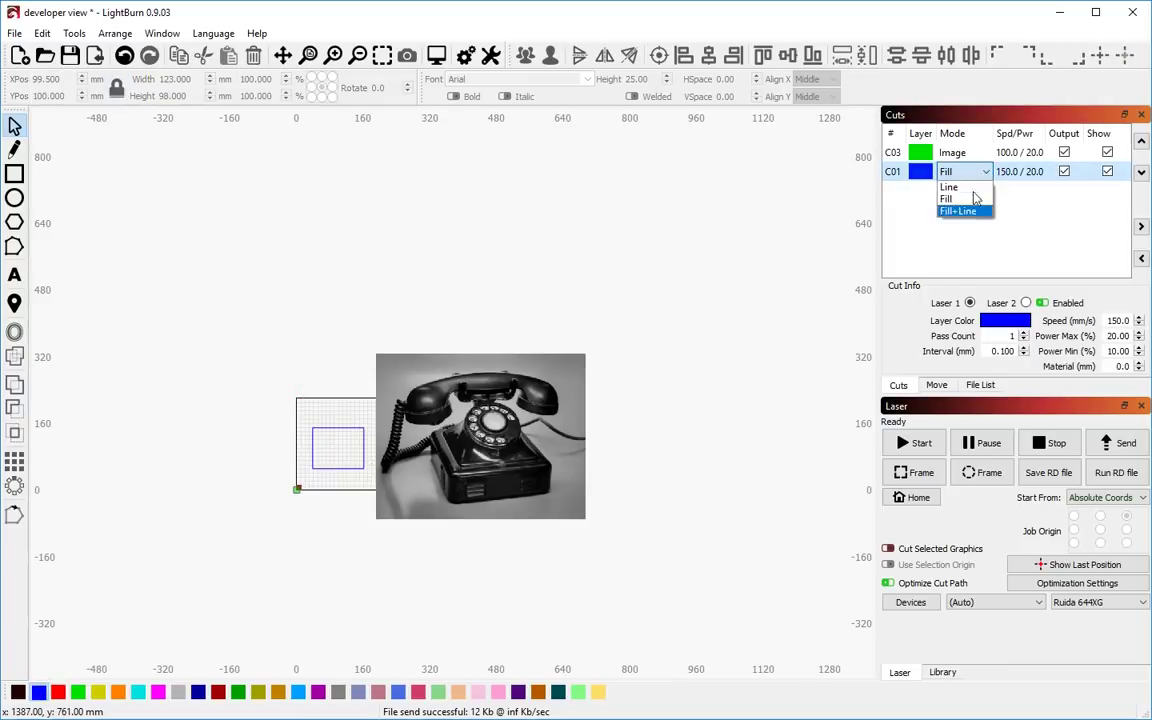
{"action": "left_click", "coordinate": [897, 228]}
{"action": "left_click", "coordinate": [920, 156]}
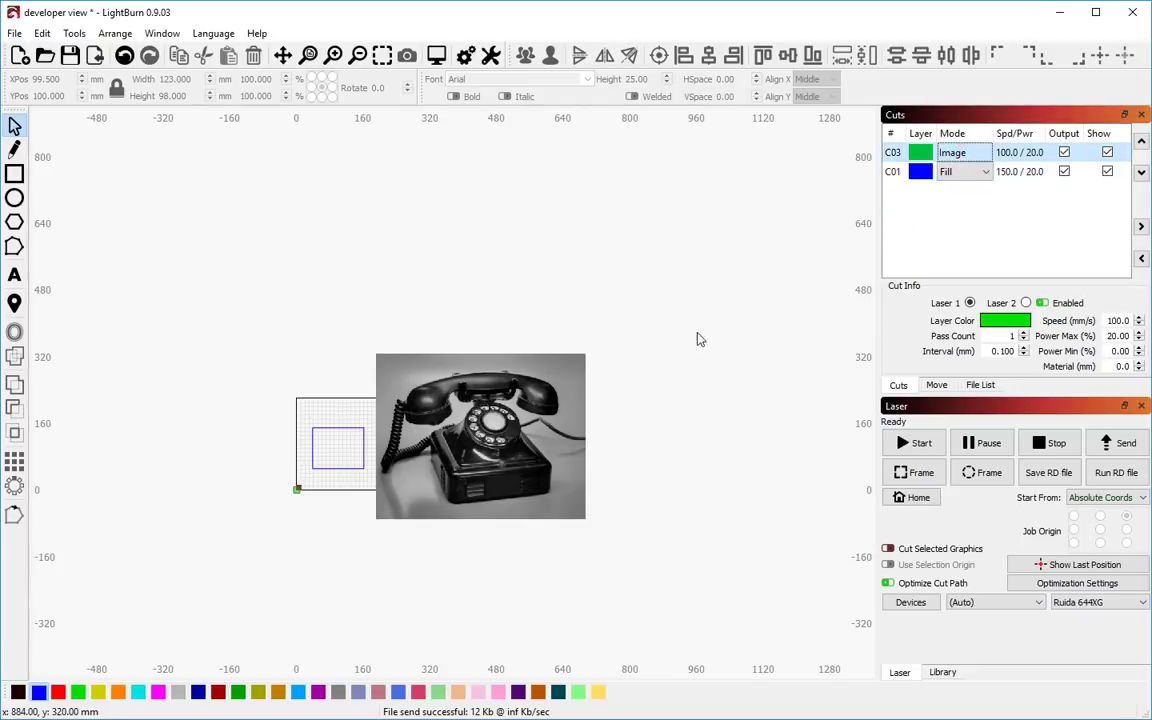
{"action": "left_click", "coordinate": [406, 470]}
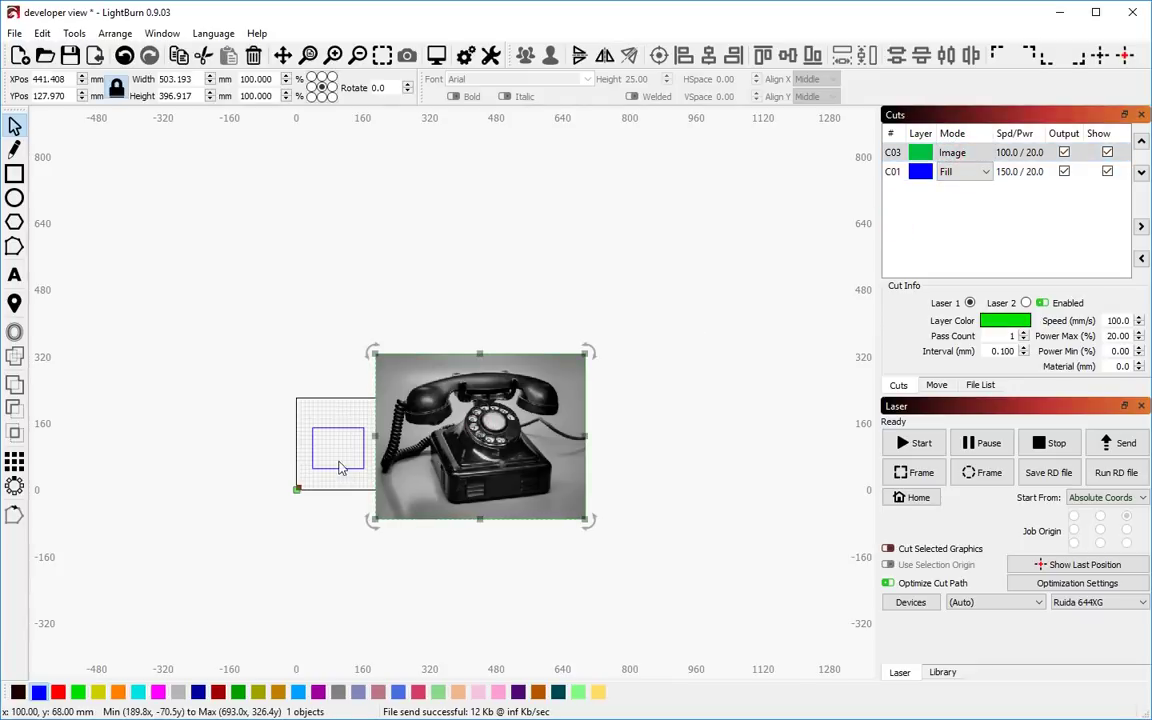
{"action": "left_click_drag", "start_coordinate": [297, 410], "coordinate": [371, 479]}
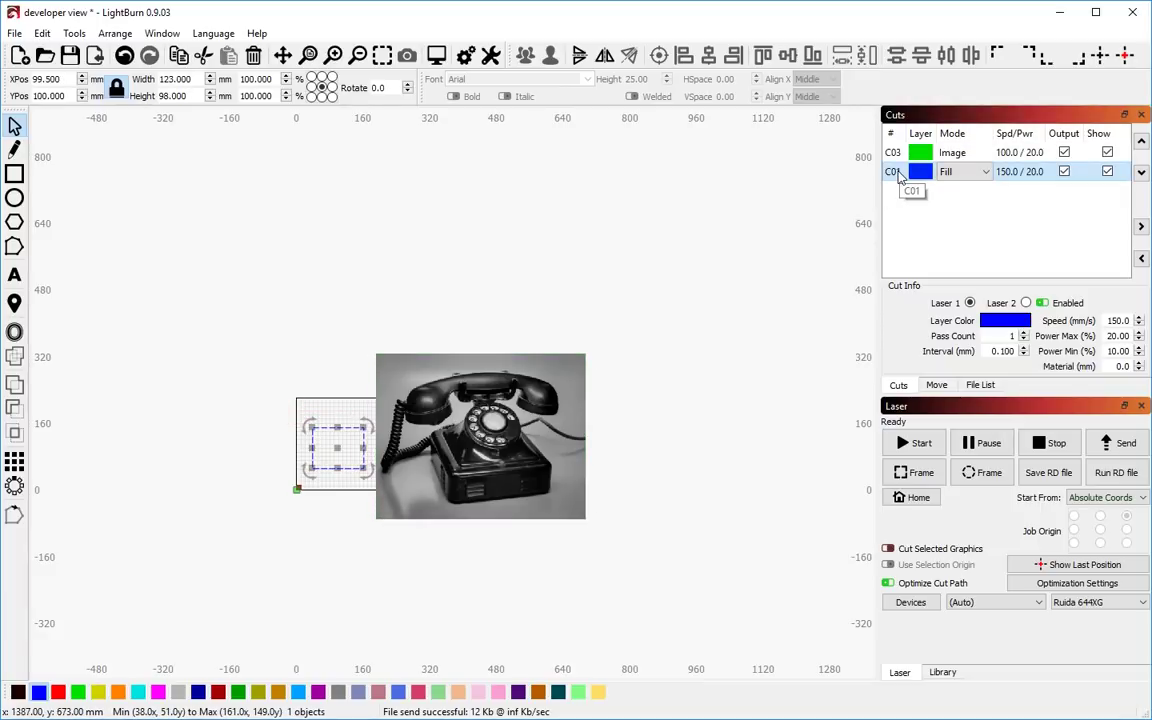
{"action": "double_click", "coordinate": [898, 173]}
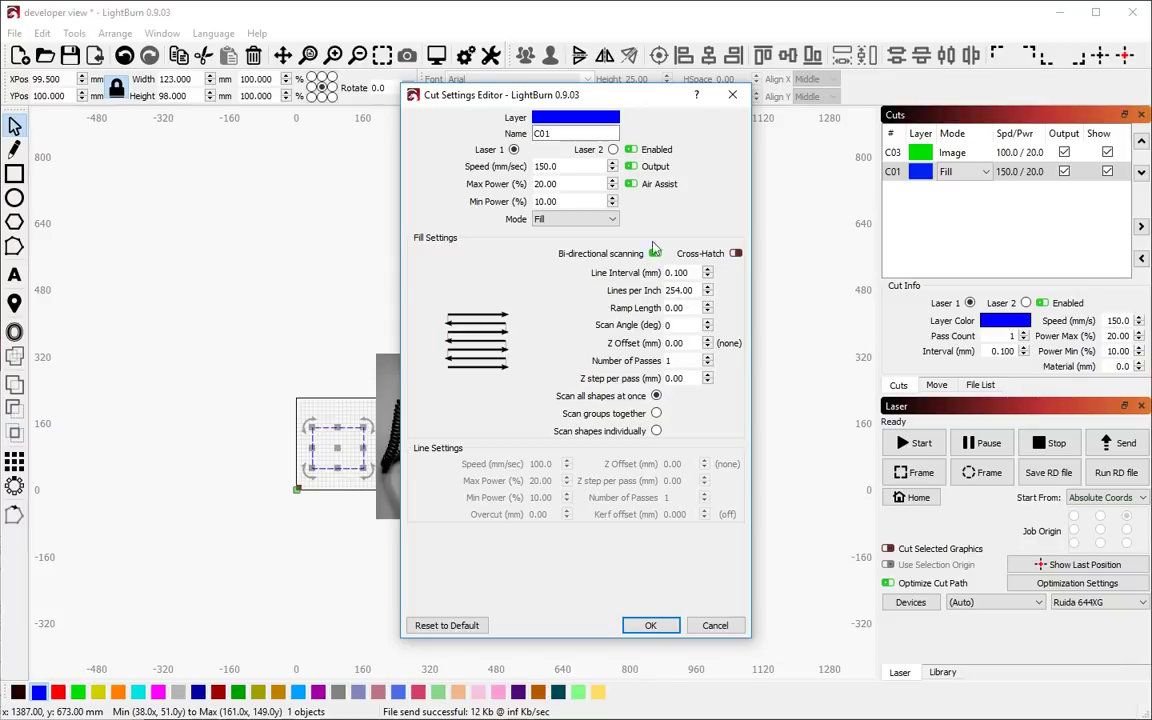
{"action": "left_click", "coordinate": [575, 219]}
{"action": "left_click", "coordinate": [580, 231]}
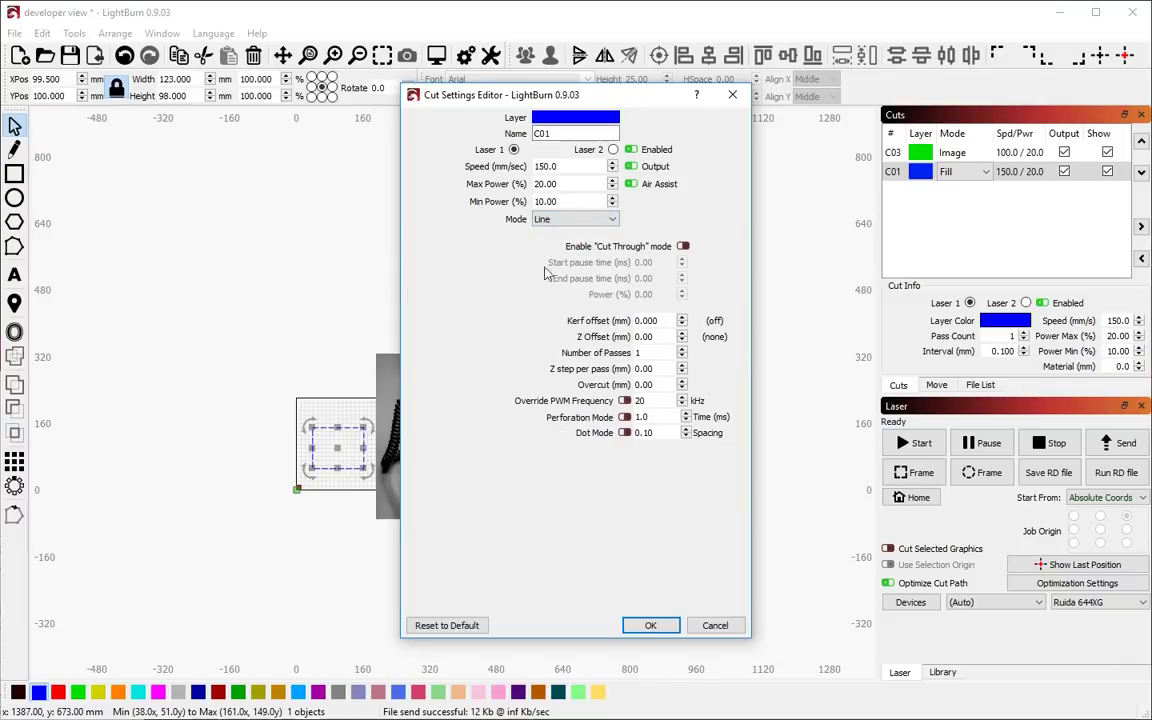
{"action": "left_click", "coordinate": [580, 220]}
{"action": "left_click", "coordinate": [550, 241]}
{"action": "left_click", "coordinate": [713, 627]}
{"action": "left_click", "coordinate": [894, 154]}
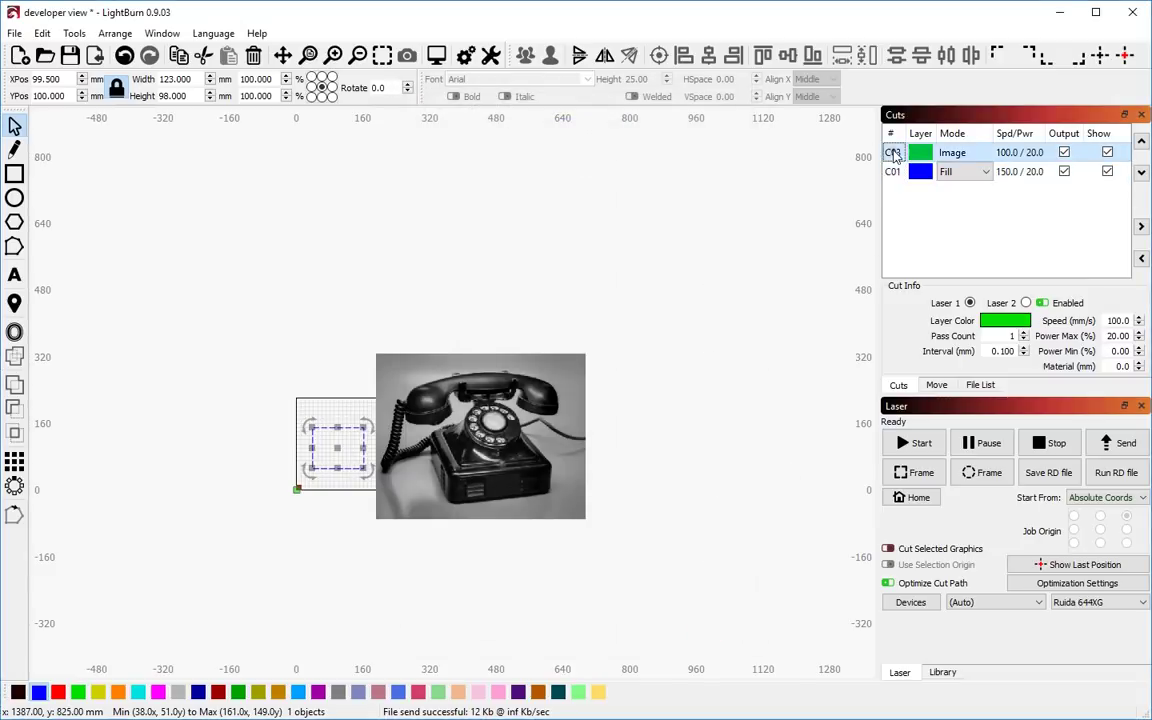
{"action": "double_click", "coordinate": [896, 154]}
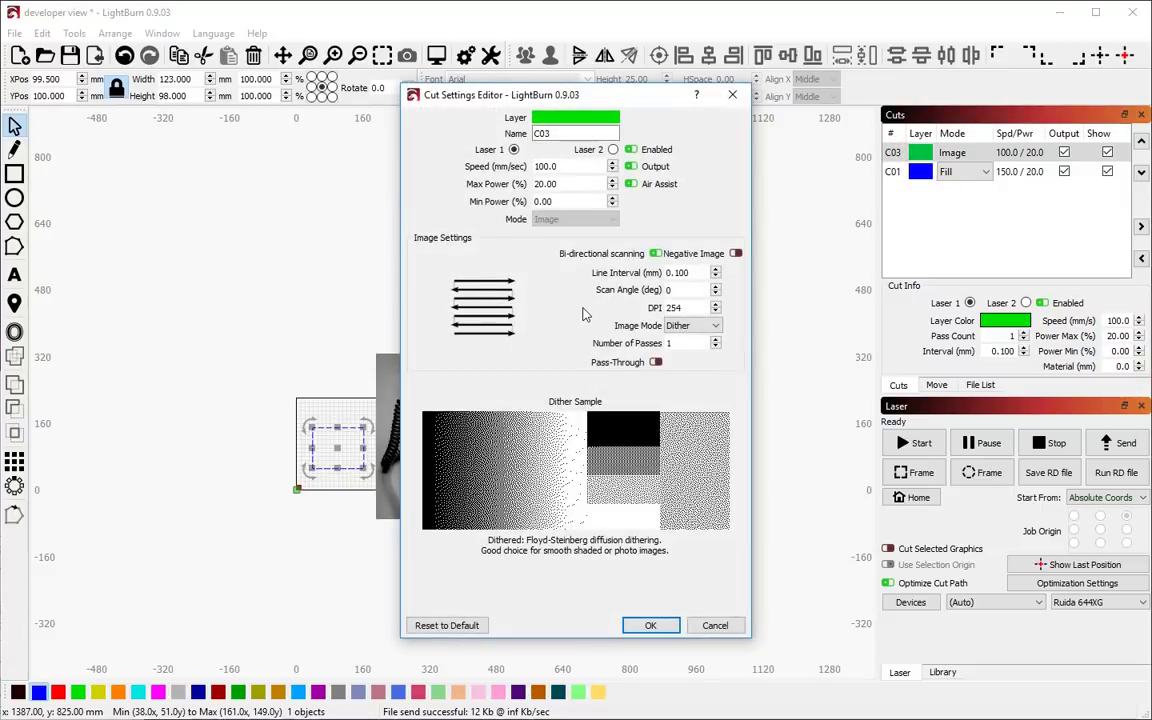
{"action": "left_click", "coordinate": [690, 326]}
{"action": "left_click", "coordinate": [703, 374]}
{"action": "left_click", "coordinate": [714, 625]}
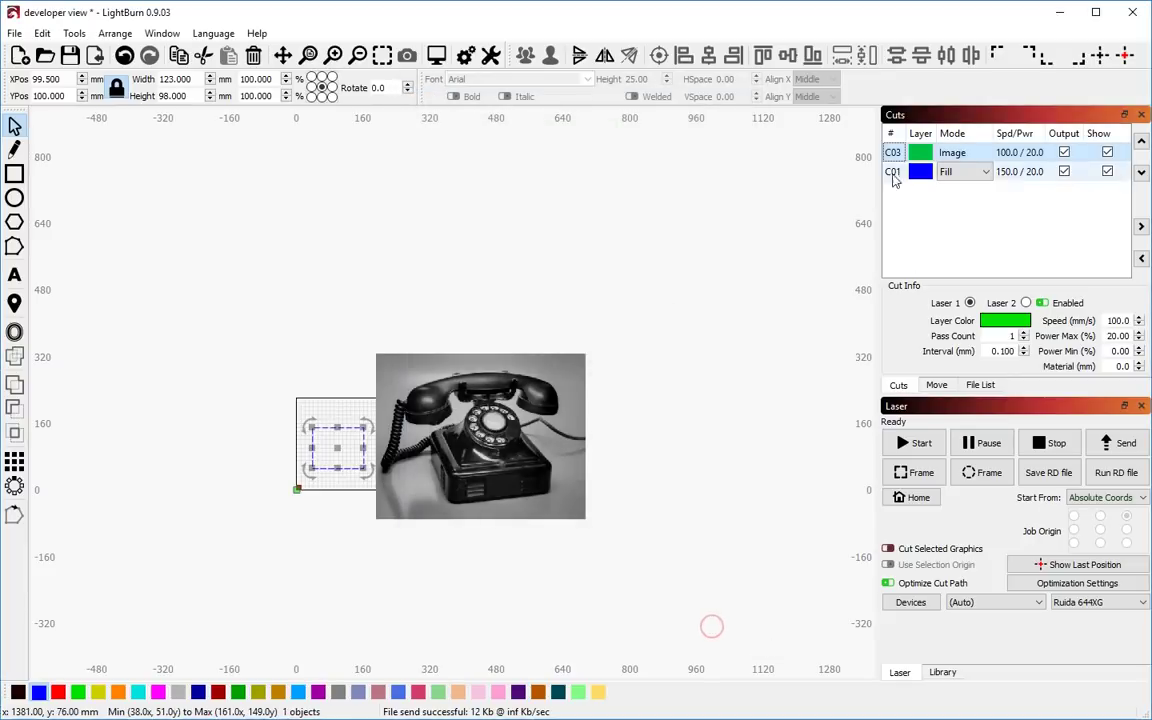
{"action": "double_click", "coordinate": [897, 155]}
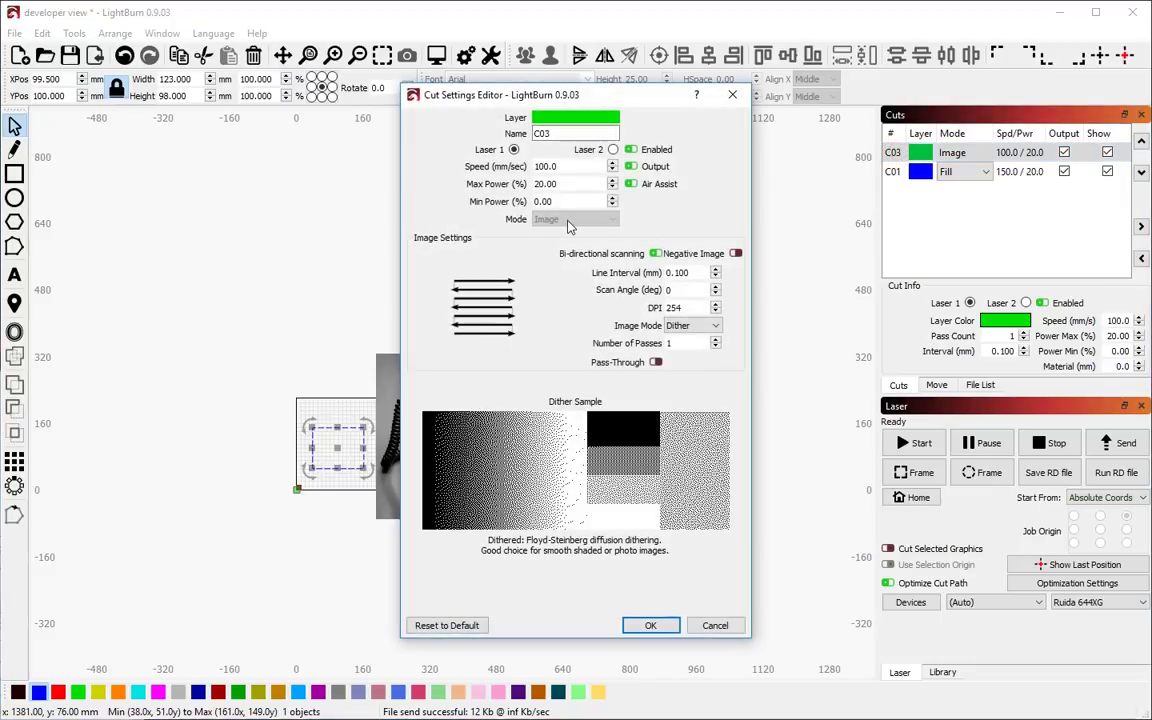
{"action": "left_click", "coordinate": [650, 625]}
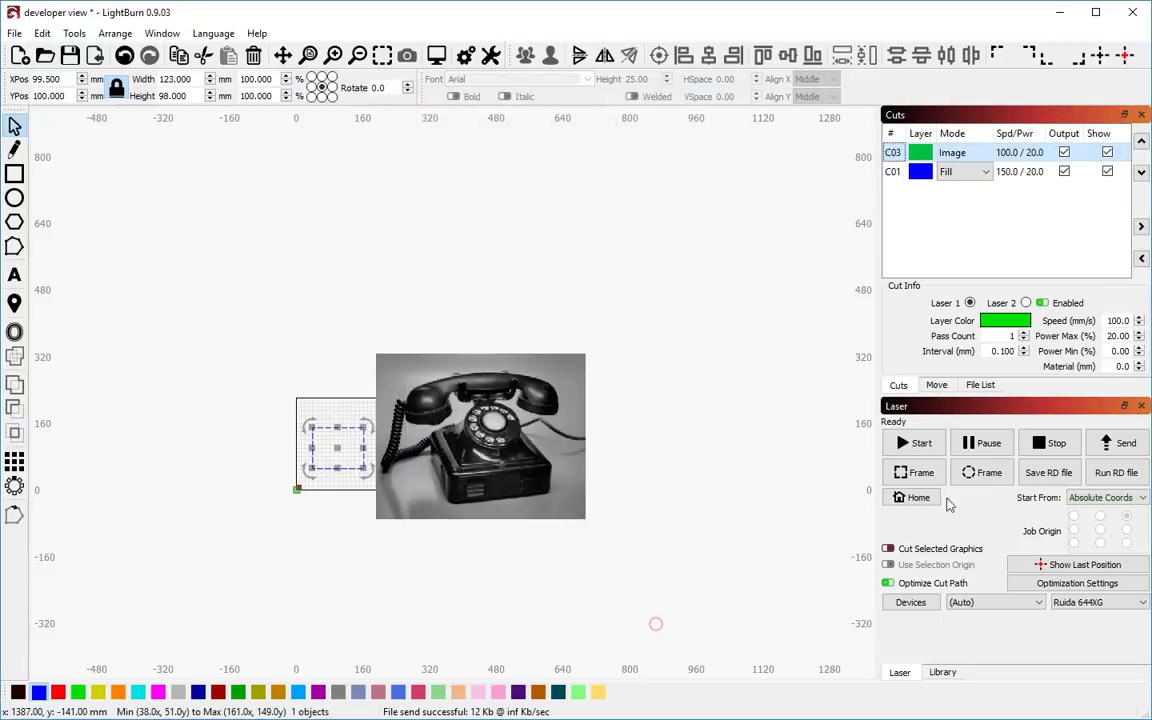
Step: Nudge the telephone photo slightly down and right, then reselect it
{"action": "left_click", "coordinate": [1107, 318]}
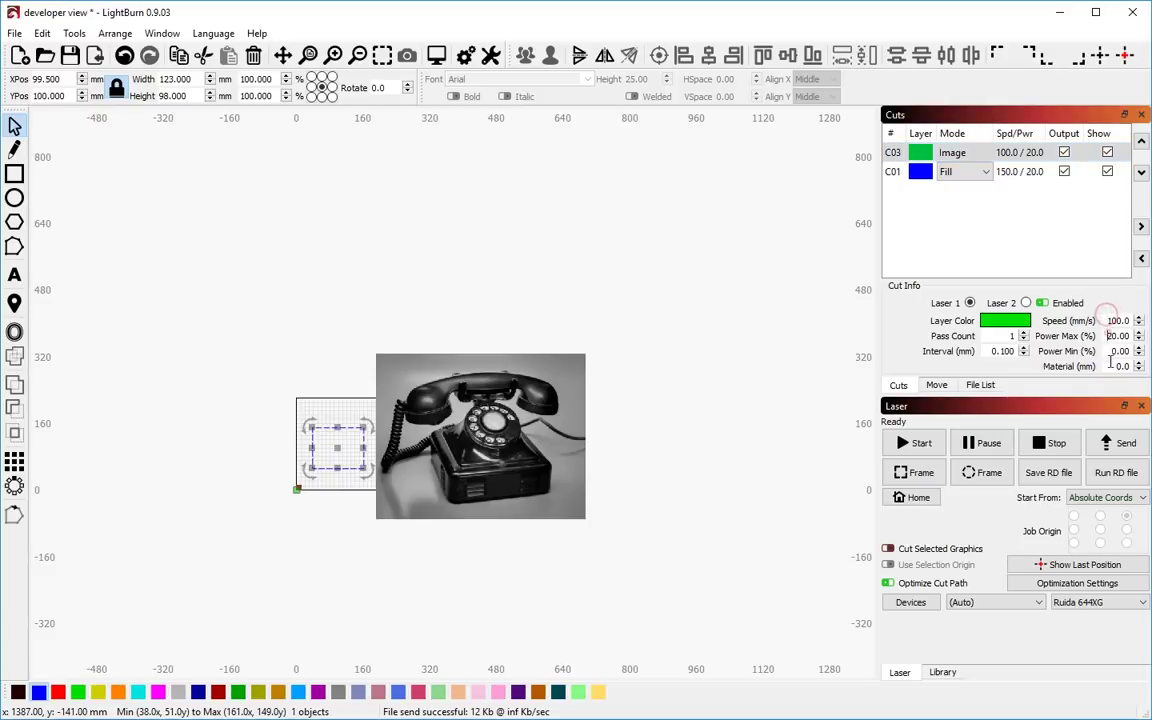
{"action": "left_click", "coordinate": [1110, 366]}
{"action": "left_click_drag", "start_coordinate": [503, 467], "coordinate": [512, 483]}
{"action": "left_click", "coordinate": [244, 360]}
{"action": "scroll", "coordinate": [244, 360], "scroll_direction": "up", "scroll_amount": 2}
{"action": "scroll", "coordinate": [332, 267], "scroll_direction": "down", "scroll_amount": 1}
{"action": "scroll", "coordinate": [460, 442], "scroll_direction": "up", "scroll_amount": 2}
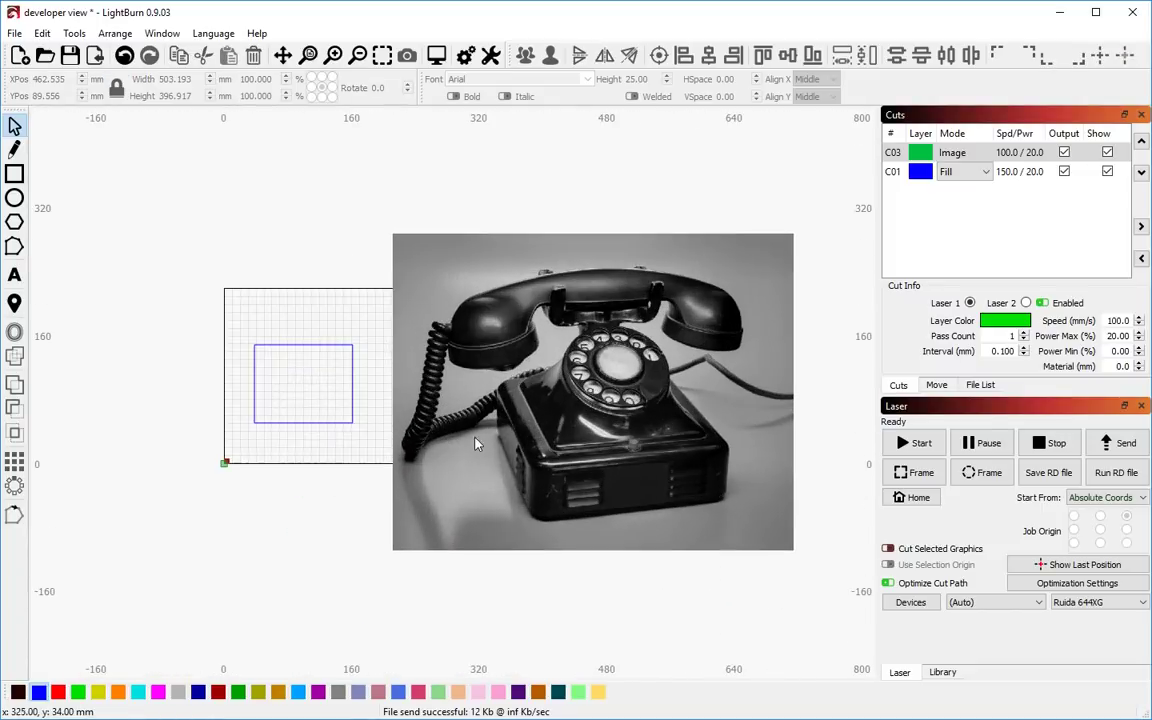
{"action": "left_click", "coordinate": [575, 410]}
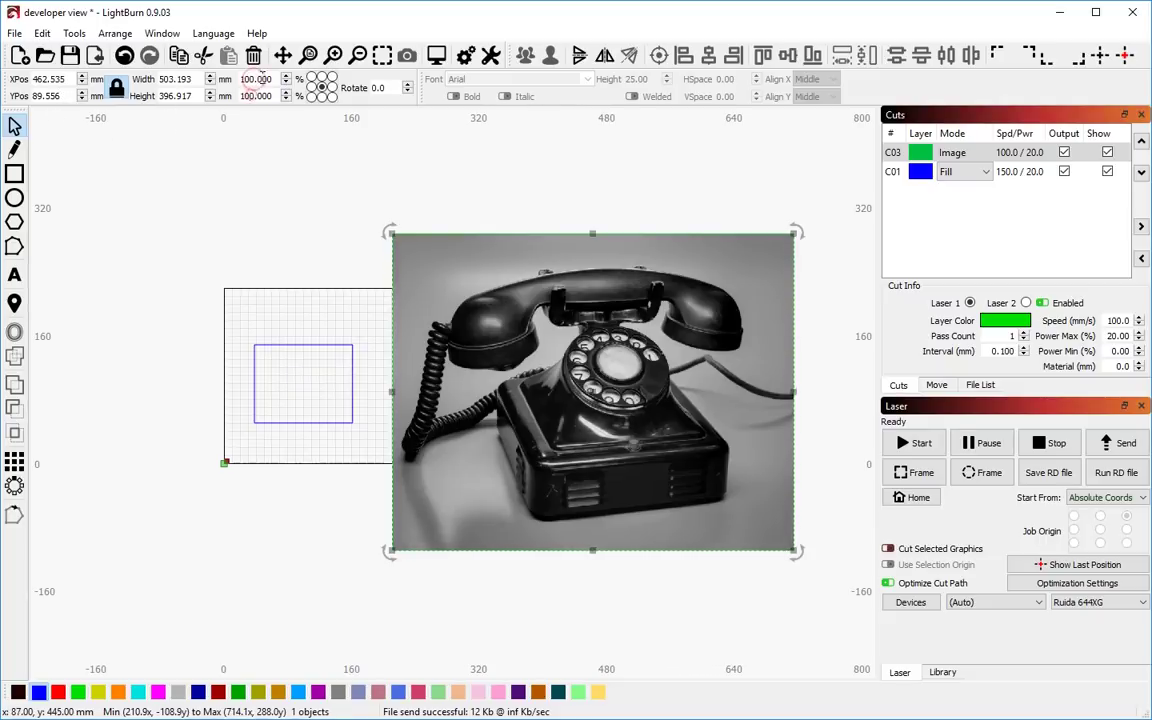
Step: Measure the photo's position from its bottom-left corner, reading 210.939, -108.902
{"action": "left_click", "coordinate": [253, 95]}
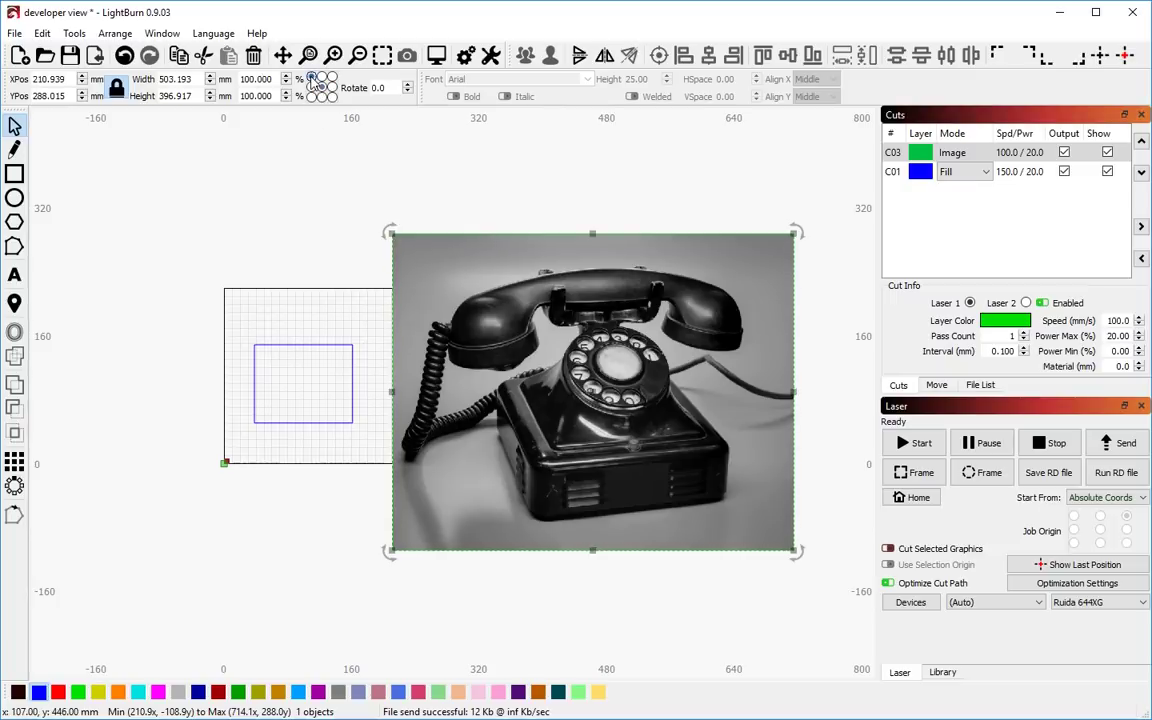
{"action": "left_click", "coordinate": [311, 78]}
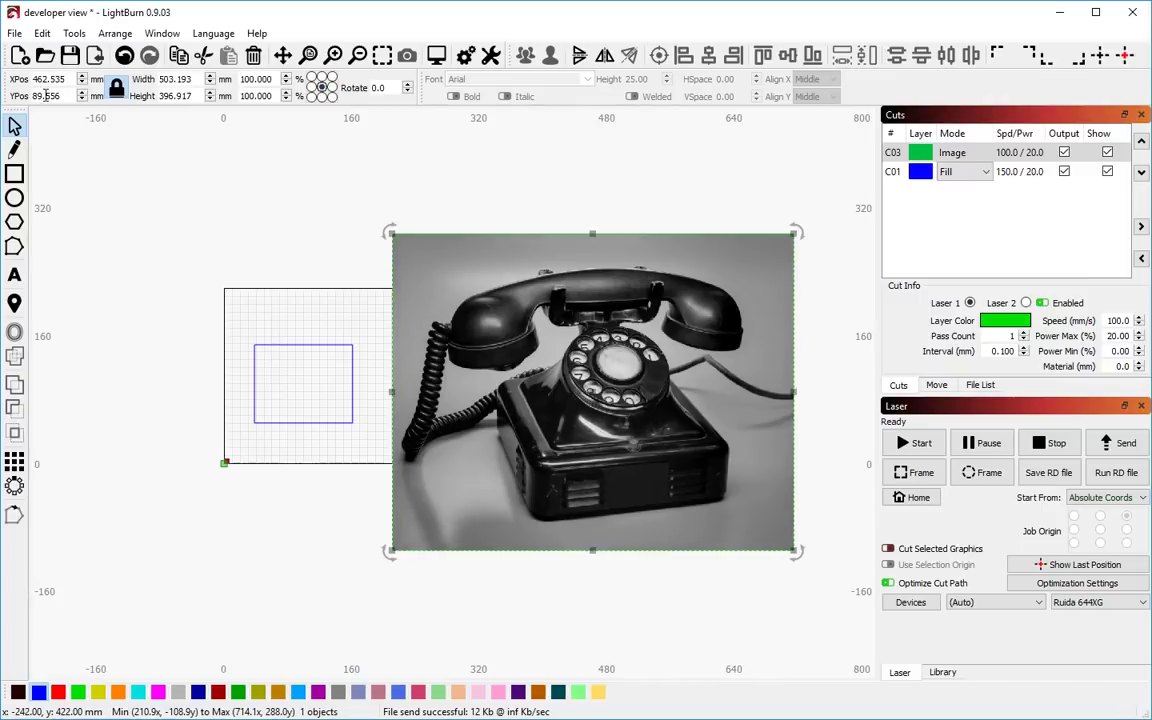
{"action": "left_click", "coordinate": [311, 78]}
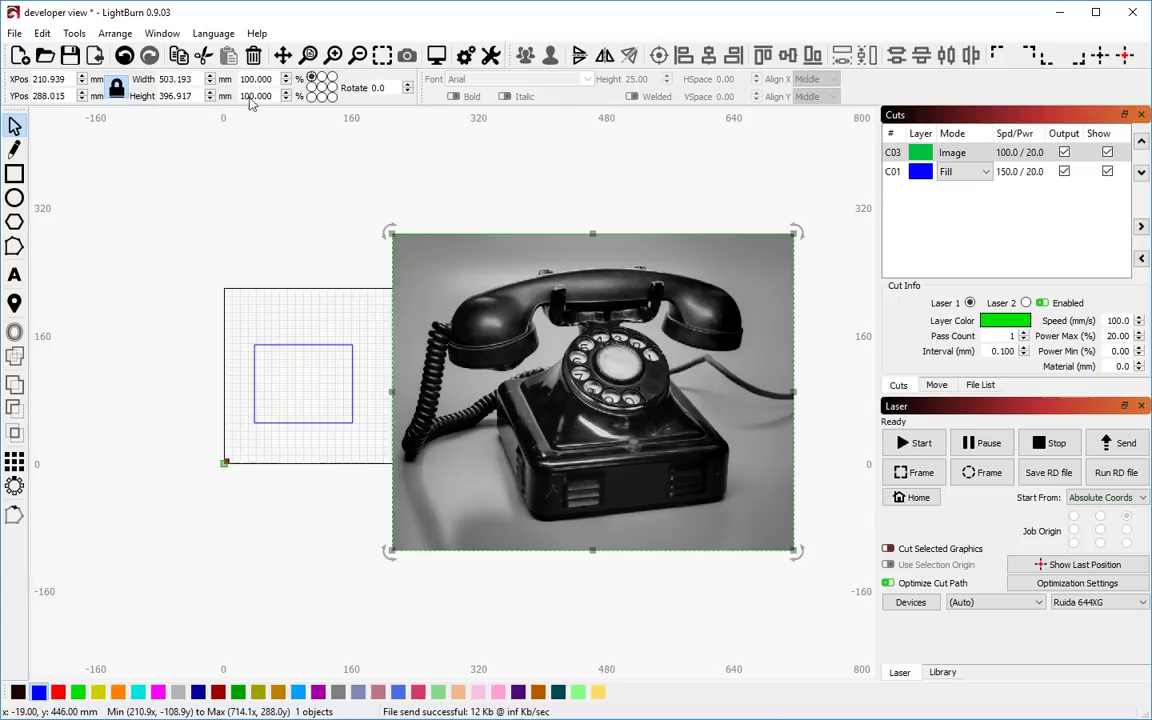
{"action": "left_click", "coordinate": [332, 96]}
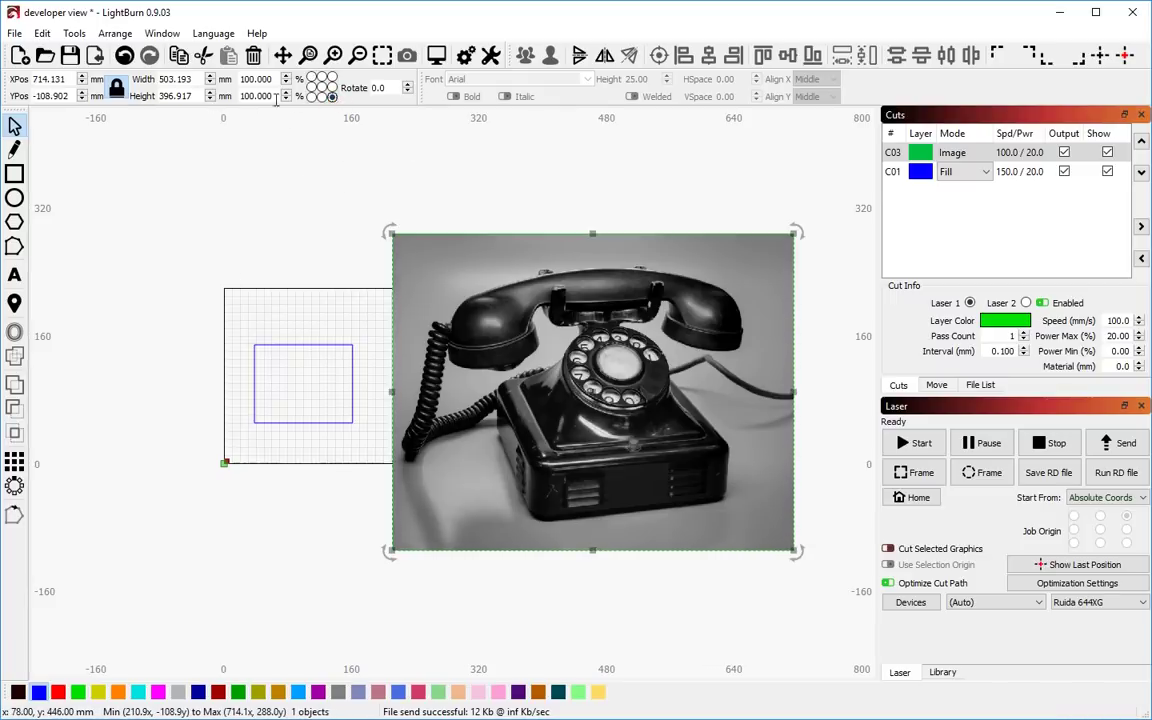
{"action": "left_click", "coordinate": [312, 79]}
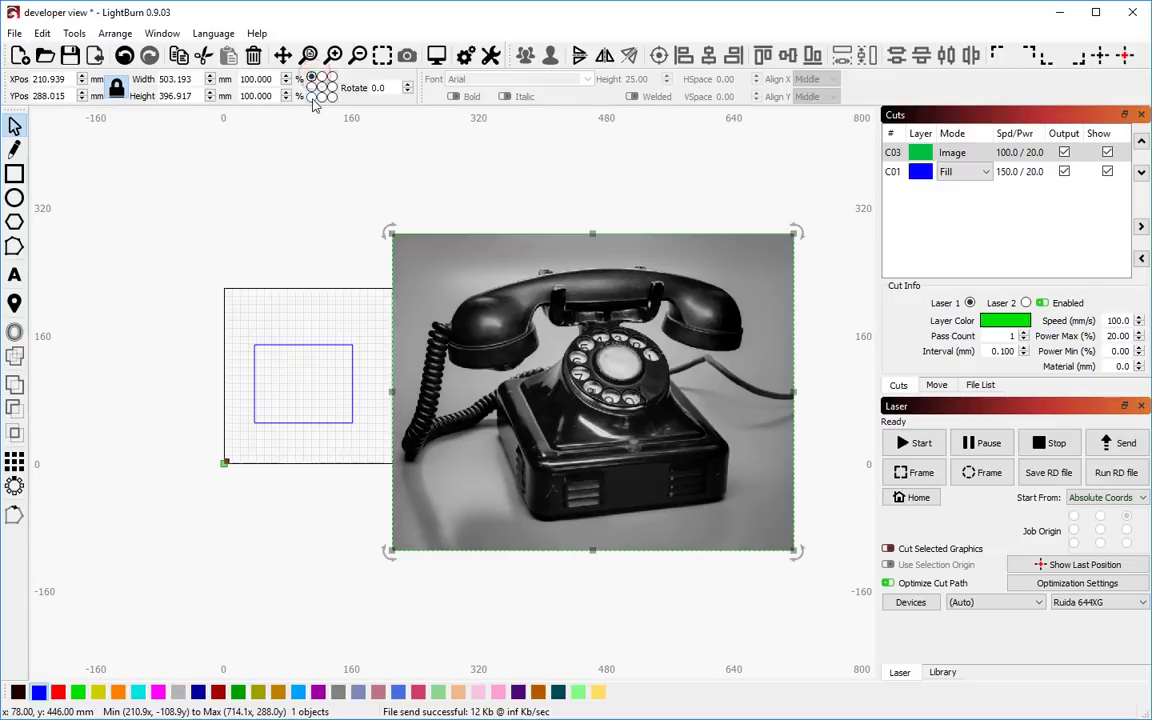
{"action": "left_click", "coordinate": [312, 96]}
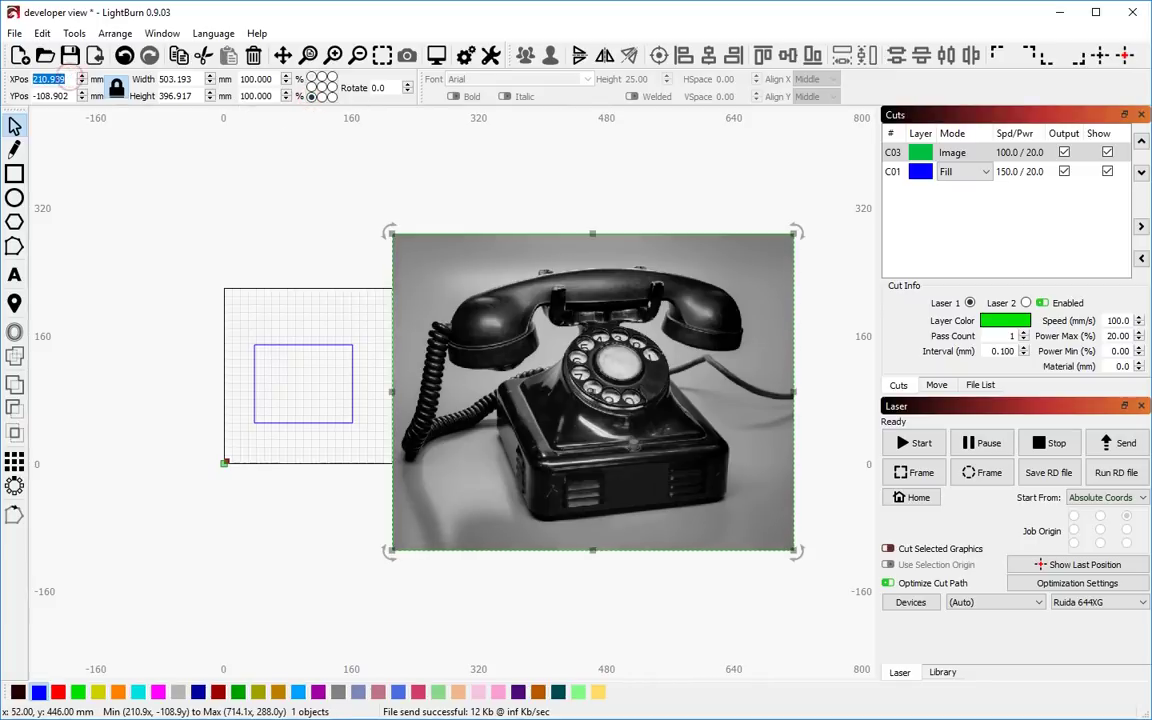
Step: Set the telephone photo's X and Y position to 0
{"action": "type", "text": "0"}
{"action": "key", "text": "Tab"}
{"action": "type", "text": "0"}
{"action": "key", "text": "Tab"}
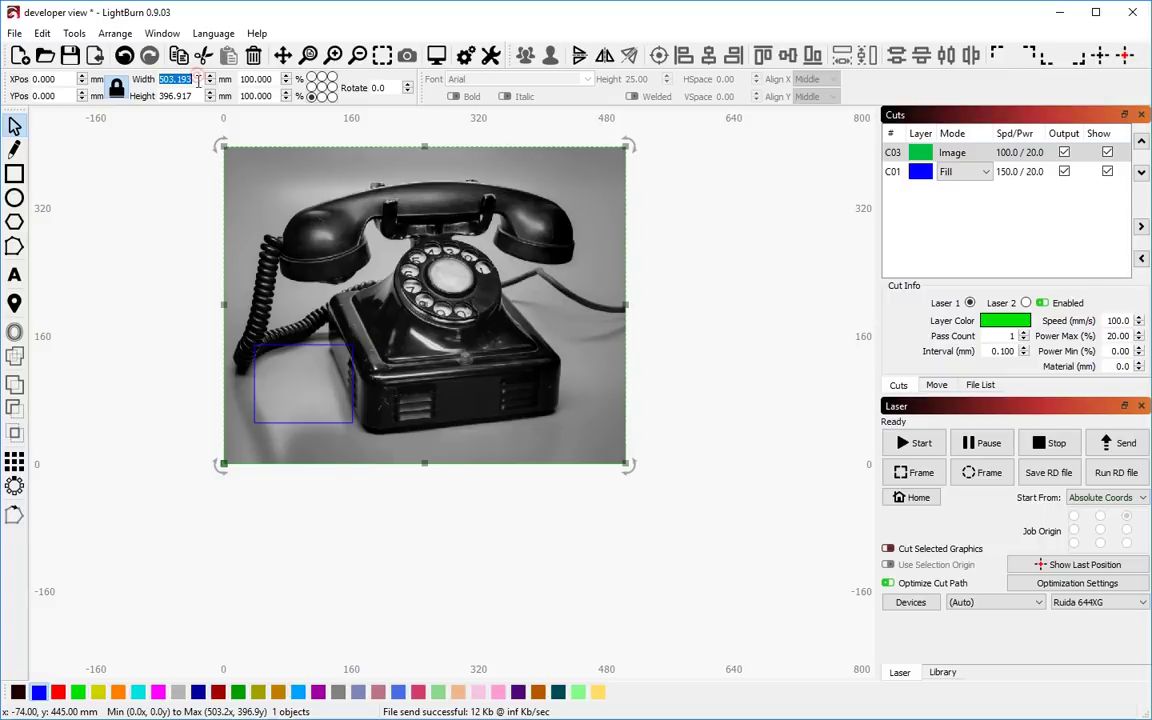
Step: Resize the photo to 150 × 118.32 mm with locked proportions and drag it over the blue rectangle
{"action": "type", "text": "200"}
{"action": "key", "text": "Tab"}
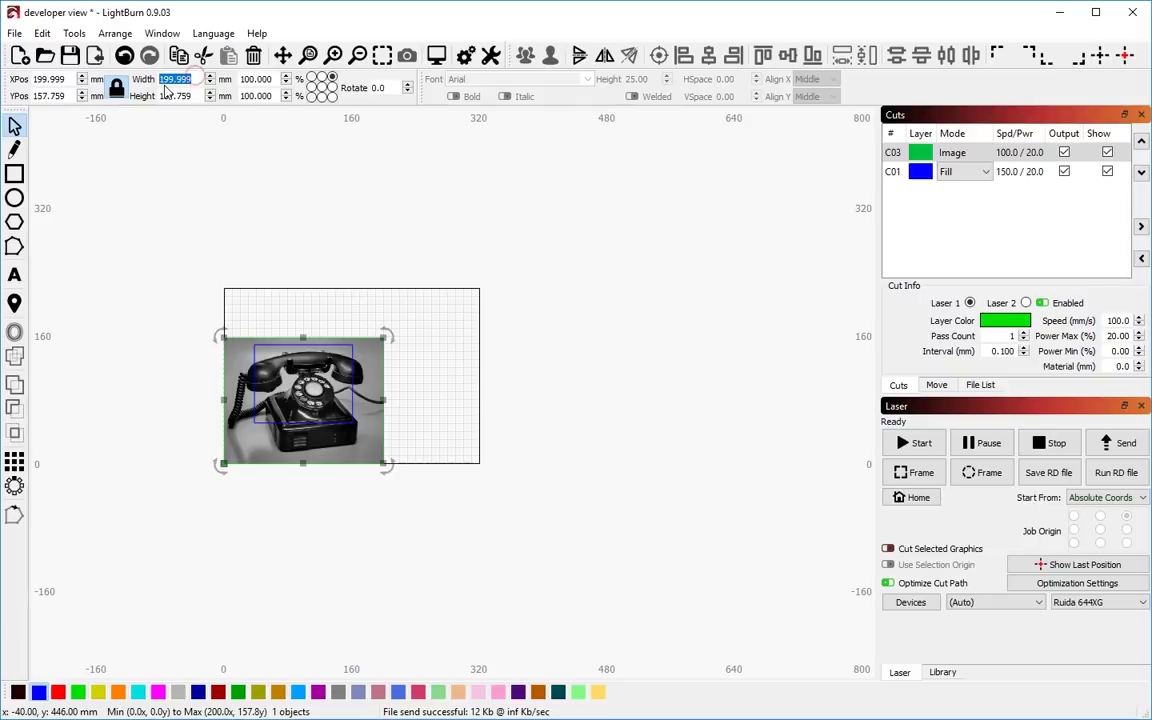
{"action": "key", "text": "Tab"}
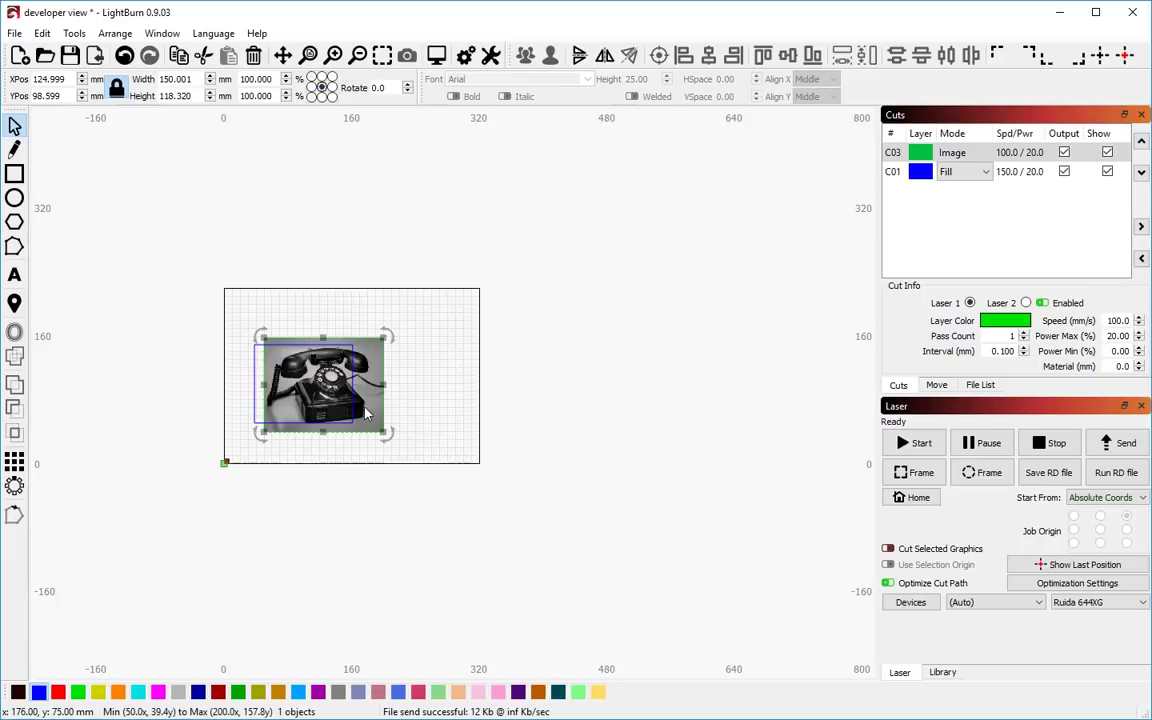
{"action": "left_click_drag", "start_coordinate": [368, 396], "coordinate": [458, 380]}
Step: Move the 123 × 98 mm rectangle from blue C01 onto red Fill layer C02 at 80/40
{"action": "scroll", "coordinate": [413, 360], "scroll_direction": "up", "scroll_amount": 3}
{"action": "left_click", "coordinate": [155, 284]}
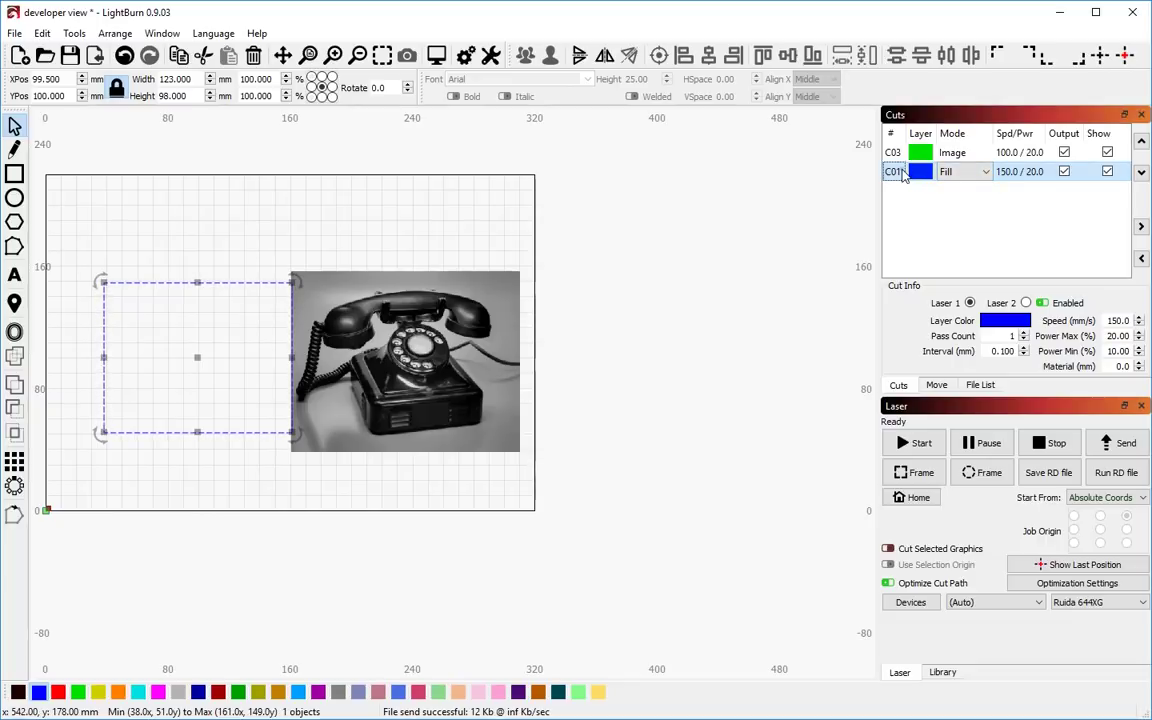
{"action": "double_click", "coordinate": [894, 174]}
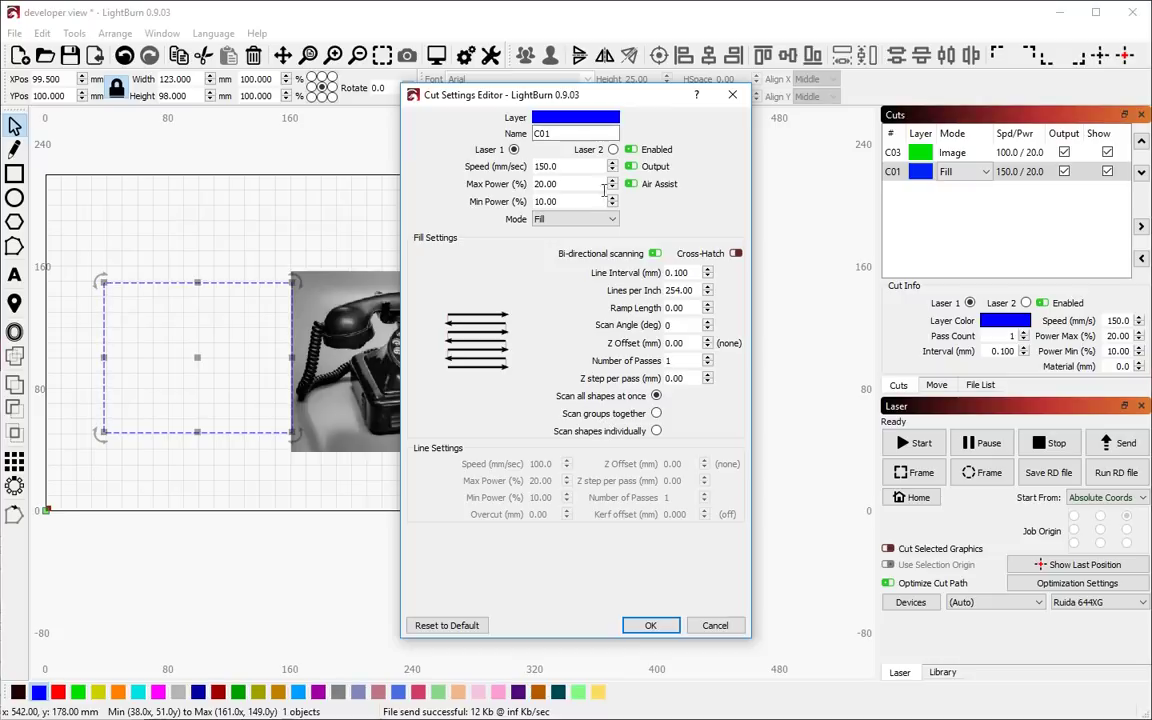
{"action": "left_click", "coordinate": [651, 625]}
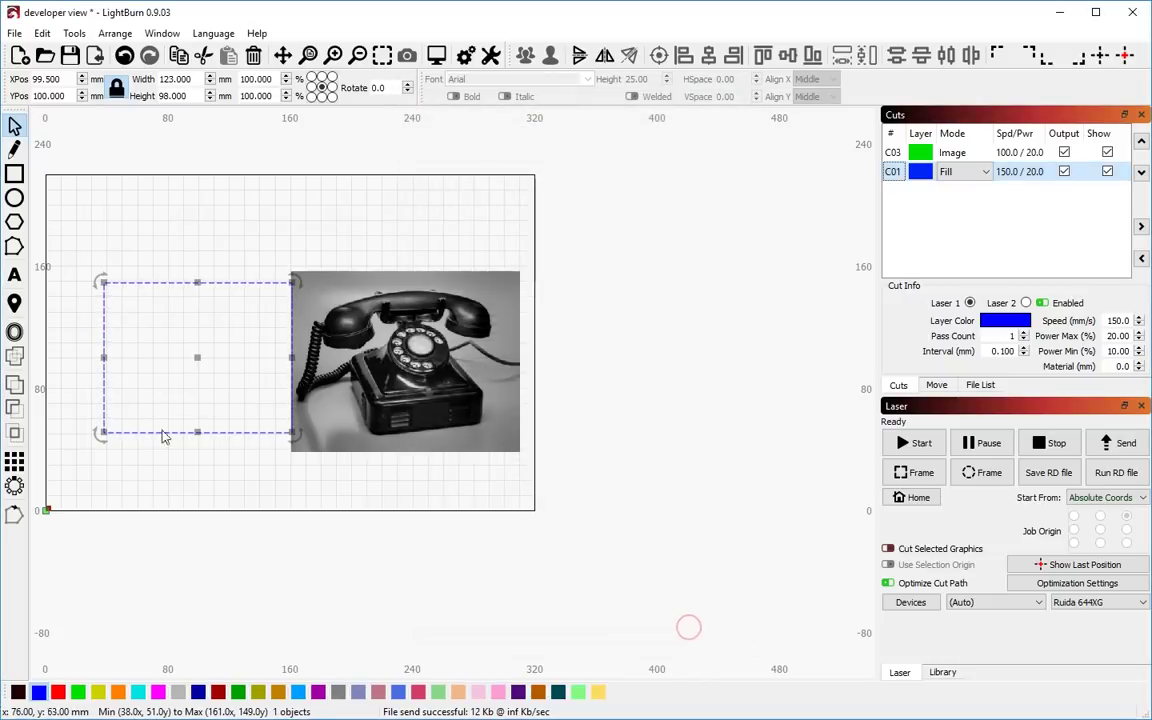
{"action": "left_click", "coordinate": [58, 693]}
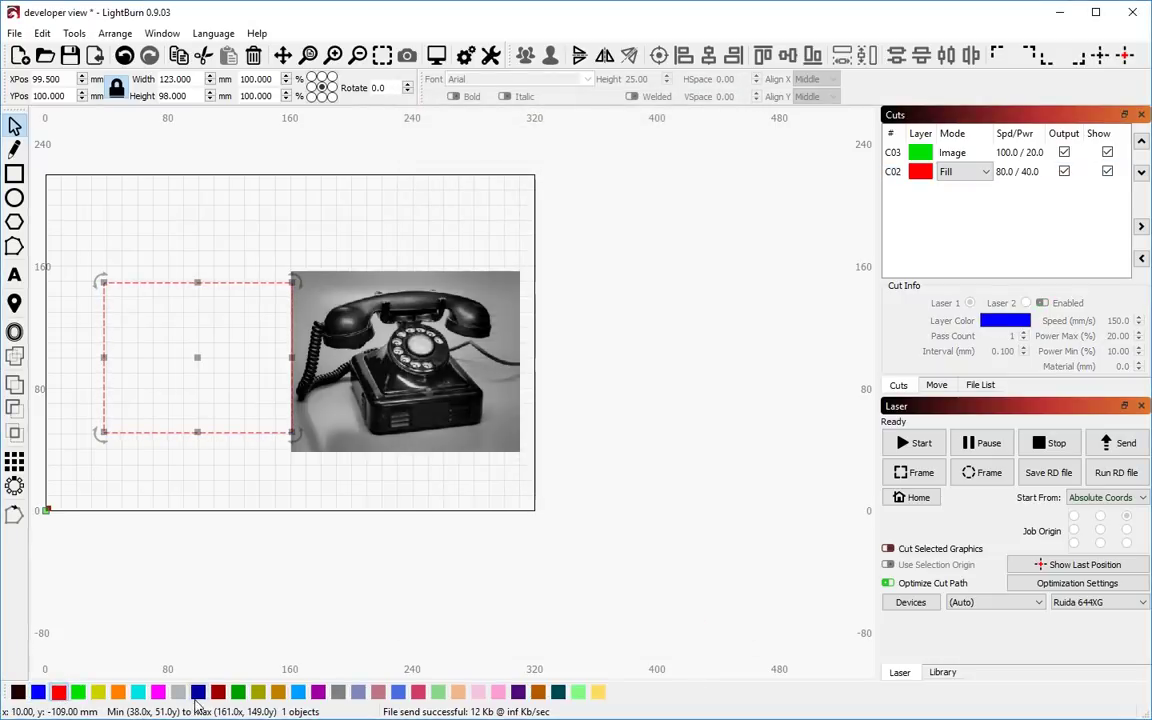
{"action": "left_click_drag", "start_coordinate": [190, 466], "coordinate": [150, 405]}
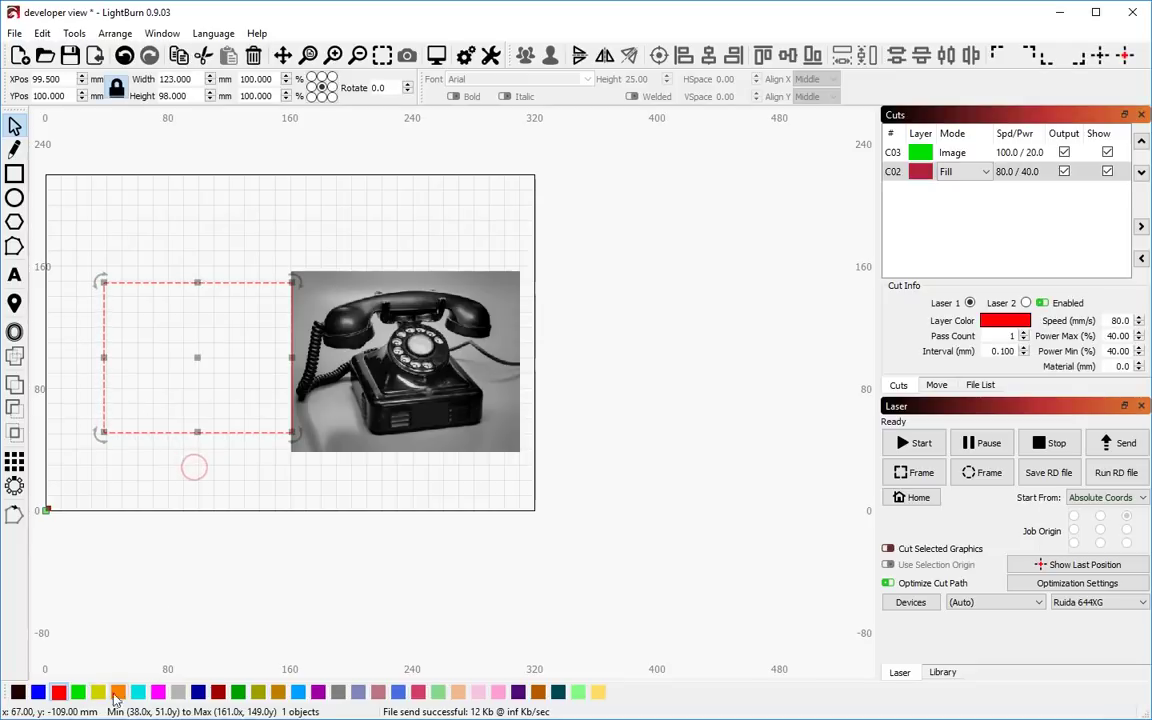
{"action": "left_click", "coordinate": [355, 237]}
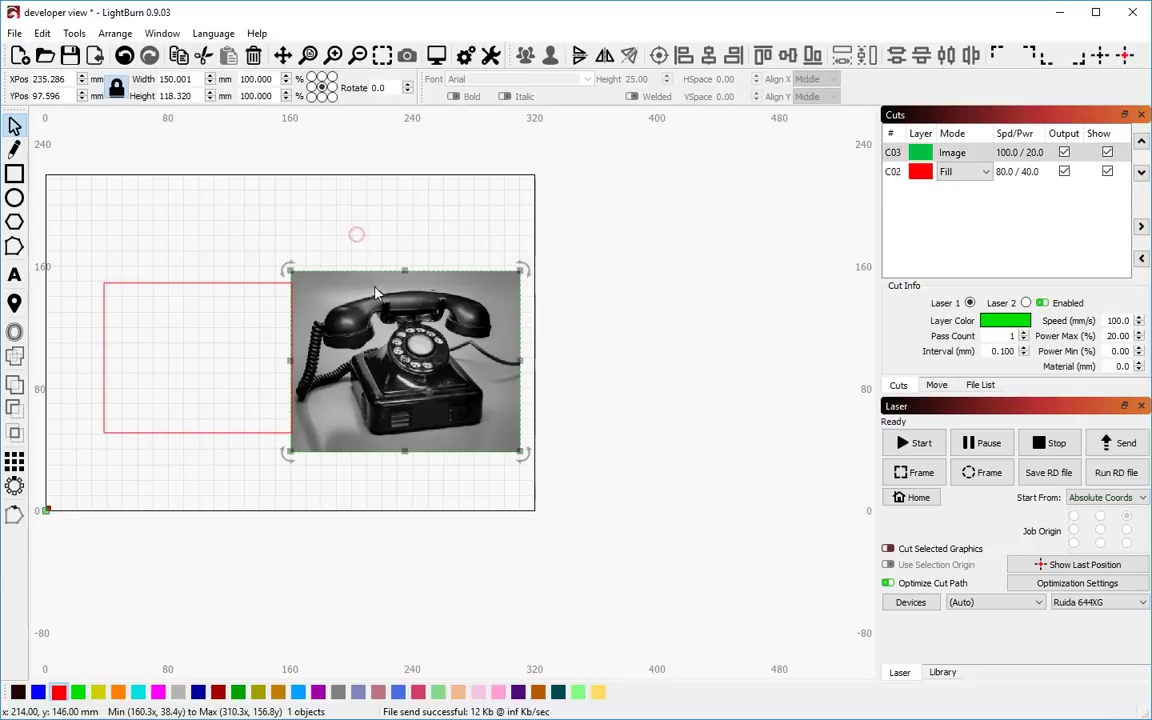
{"action": "left_click", "coordinate": [278, 206]}
Step: Import the box-joint panel drawing around the photo and ungroup it
{"action": "scroll", "coordinate": [424, 262], "scroll_direction": "down", "scroll_amount": 1}
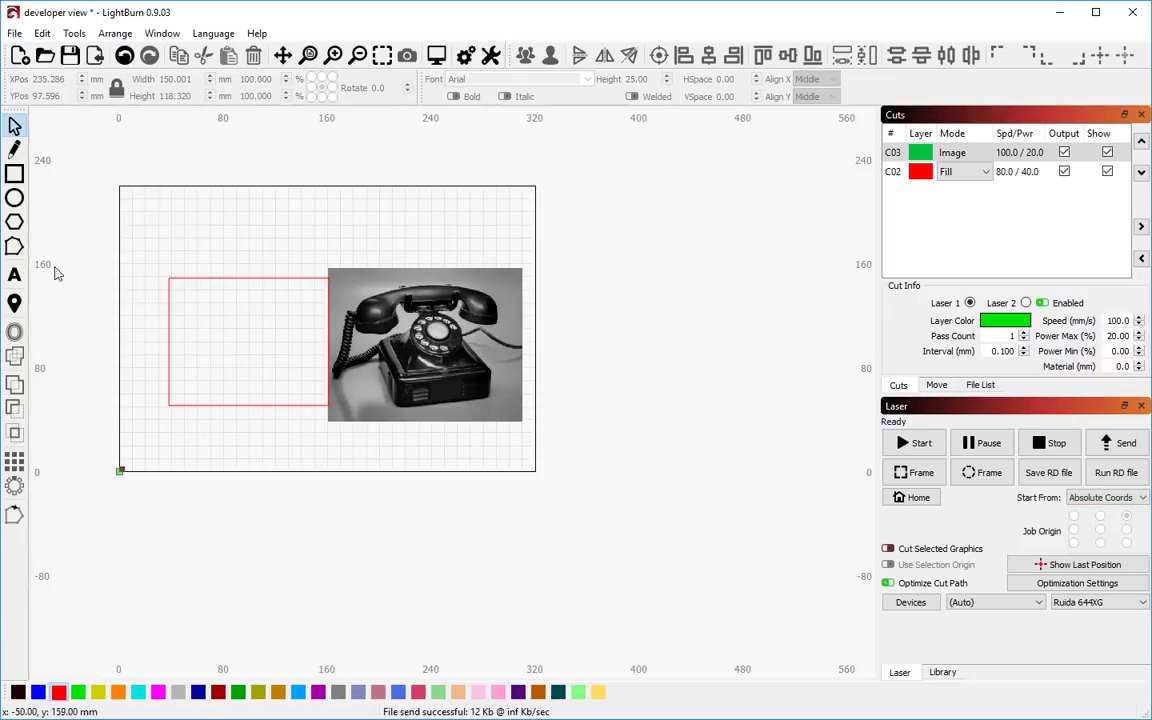
{"action": "mouse_move", "coordinate": [33, 385]}
{"action": "left_mouse_down"}
{"action": "mouse_move", "coordinate": [301, 378]}
{"action": "mouse_move", "coordinate": [373, 247]}
{"action": "left_mouse_up"}
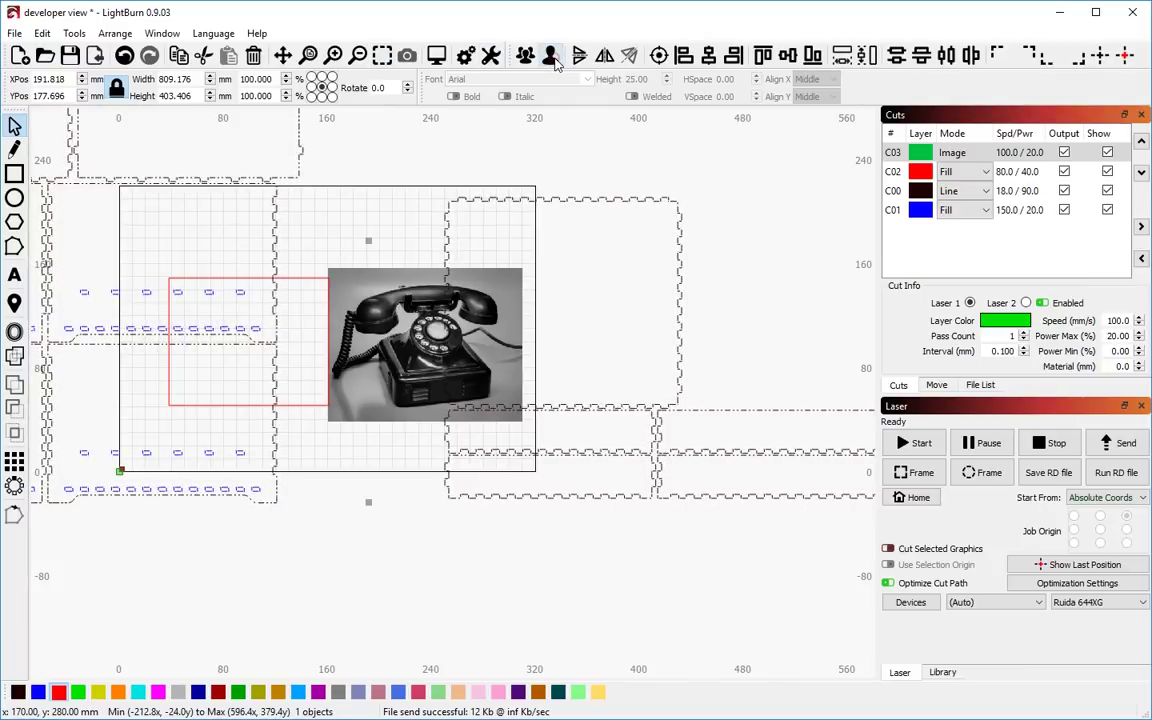
{"action": "left_click", "coordinate": [550, 57]}
Step: Regroup the panel parts into one 809.176 × 403.406 mm object on Line layer C00 and select it
{"action": "left_click", "coordinate": [42, 33]}
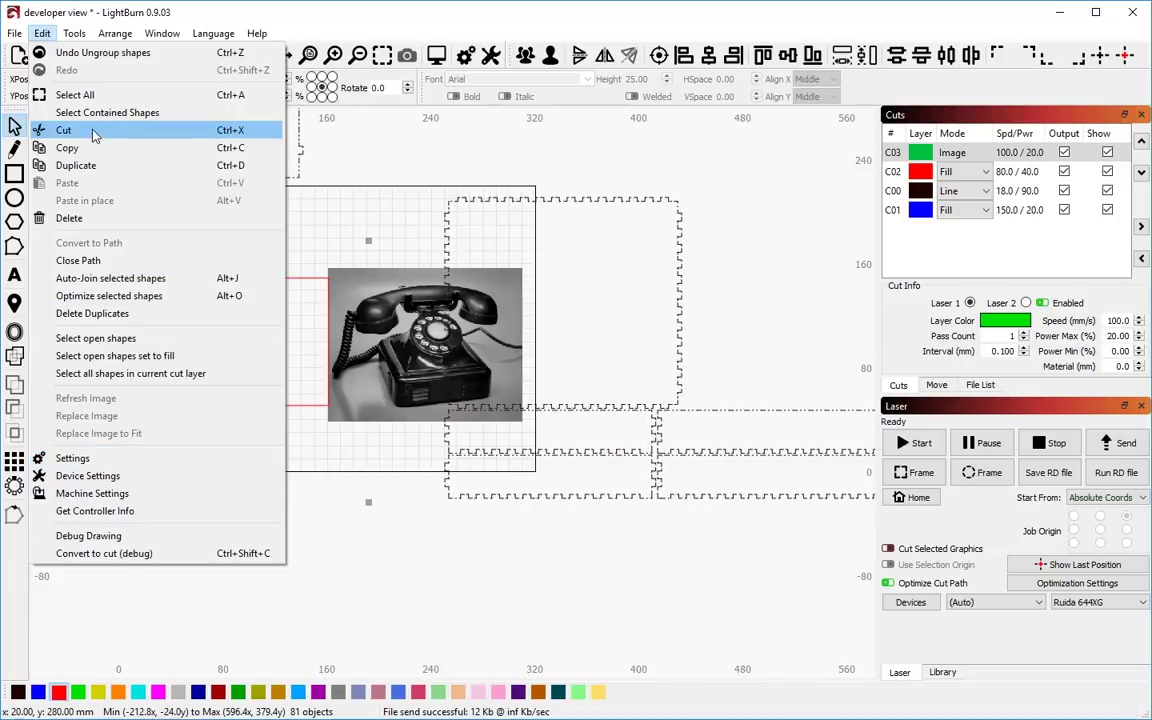
{"action": "mouse_move", "coordinate": [74, 33]}
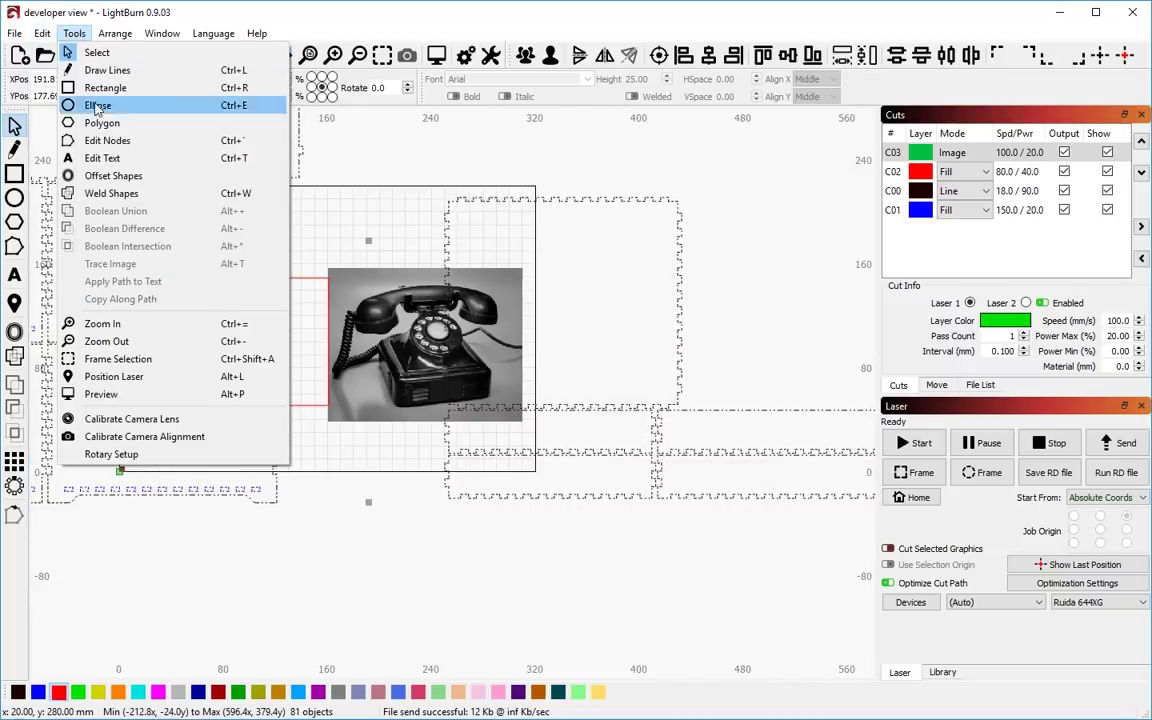
{"action": "mouse_move", "coordinate": [115, 33]}
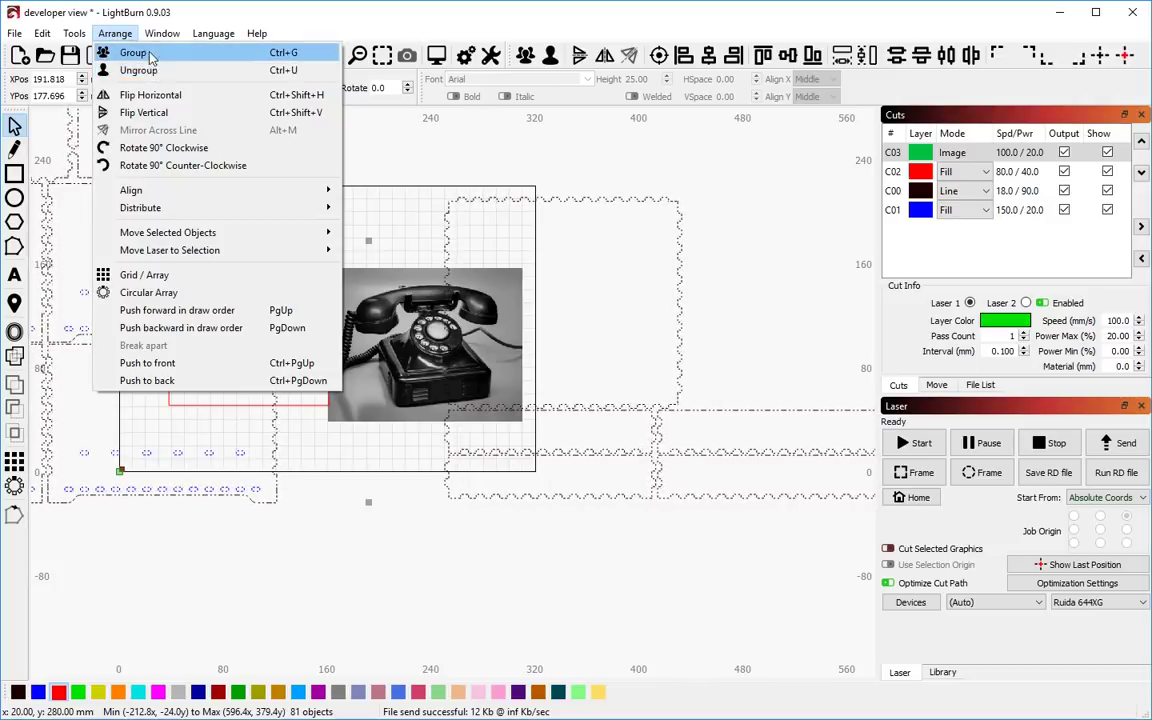
{"action": "left_click", "coordinate": [277, 54]}
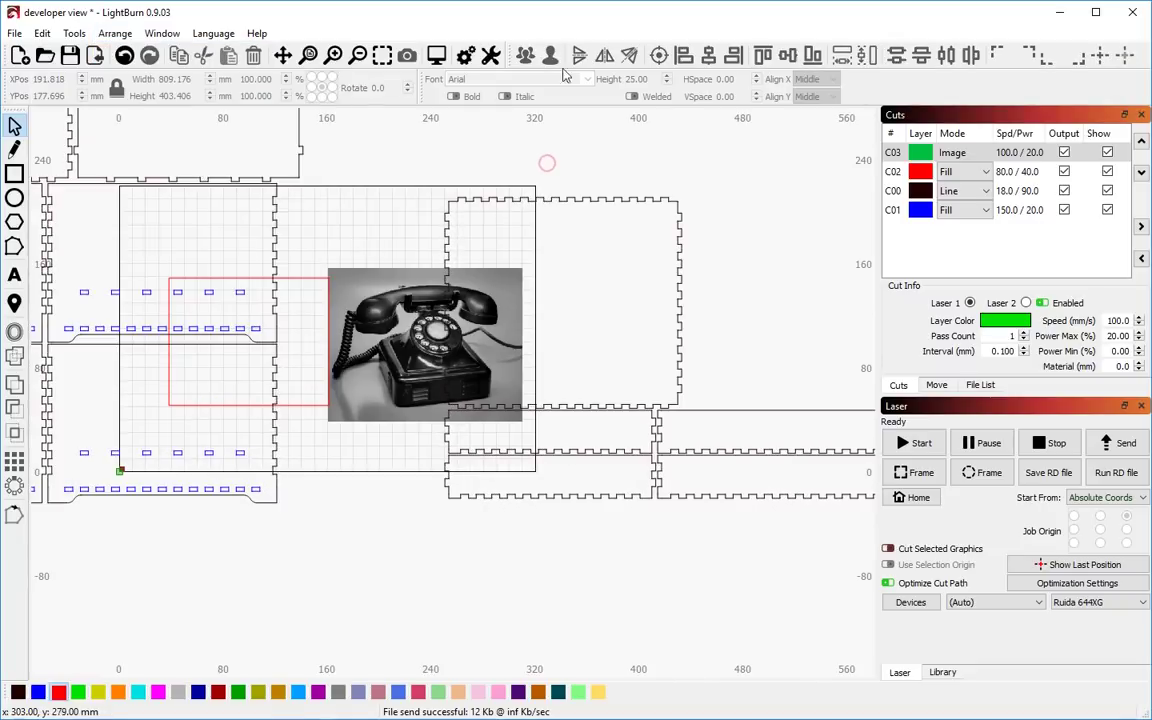
{"action": "left_click", "coordinate": [788, 196]}
{"action": "scroll", "coordinate": [504, 522], "scroll_direction": "down", "scroll_amount": 5}
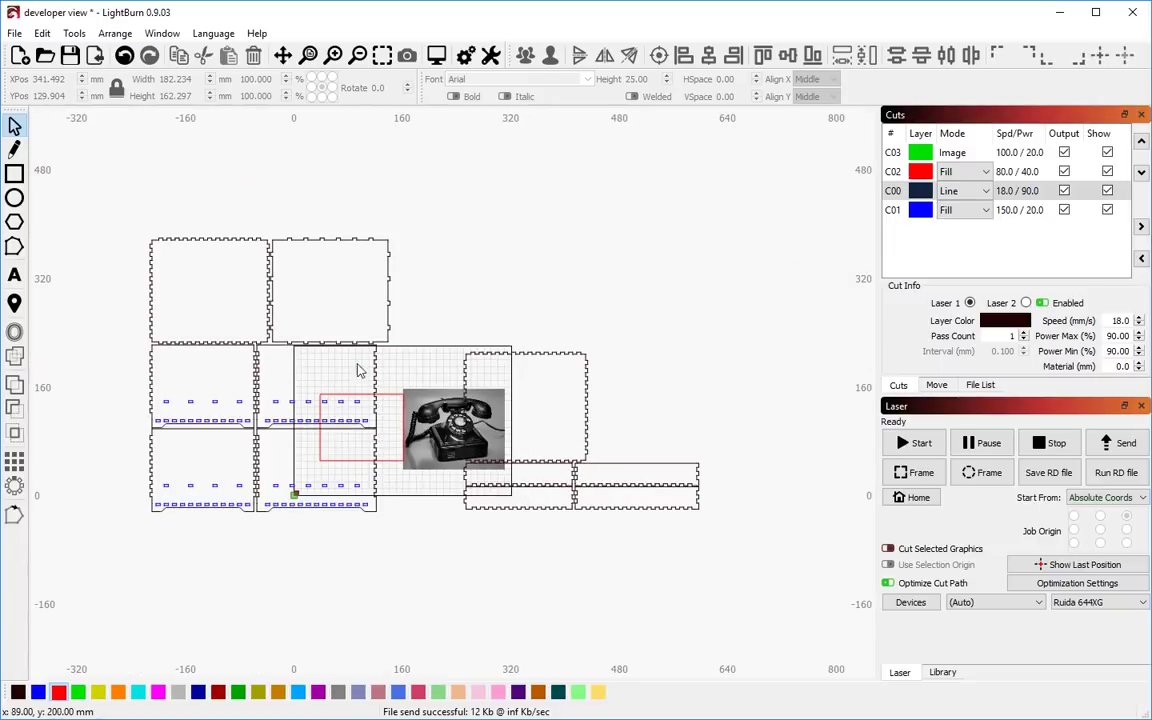
{"action": "left_click", "coordinate": [322, 318]}
{"action": "left_click", "coordinate": [511, 296]}
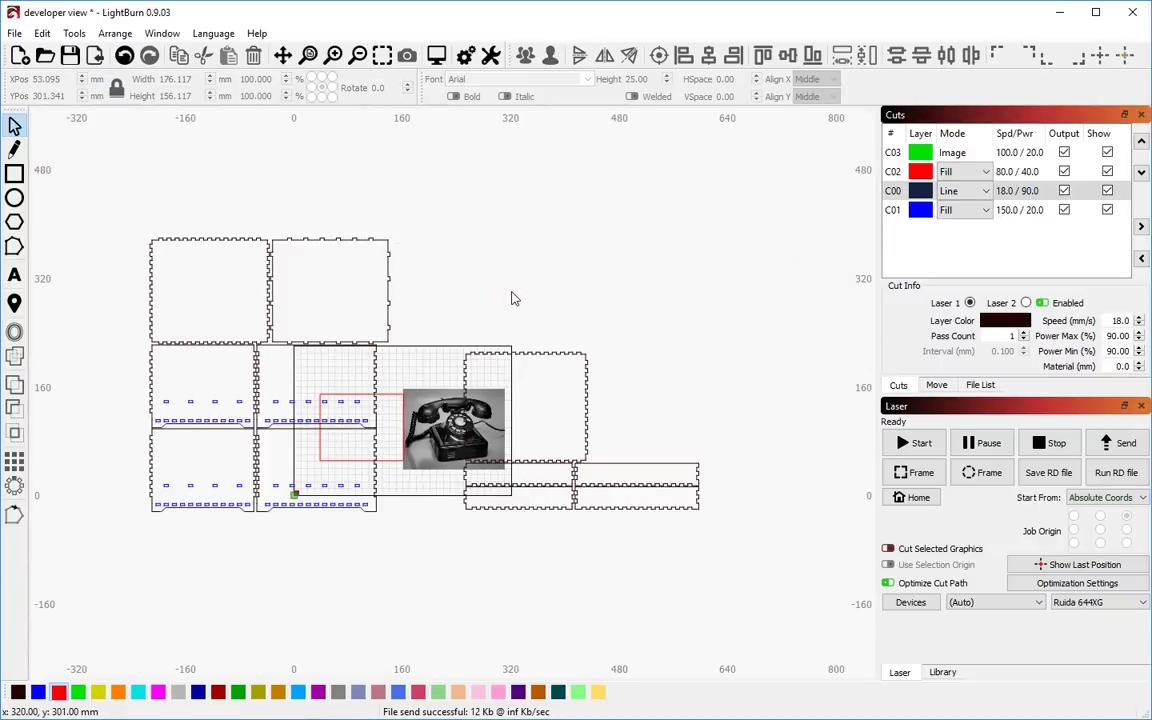
{"action": "left_click", "coordinate": [445, 360]}
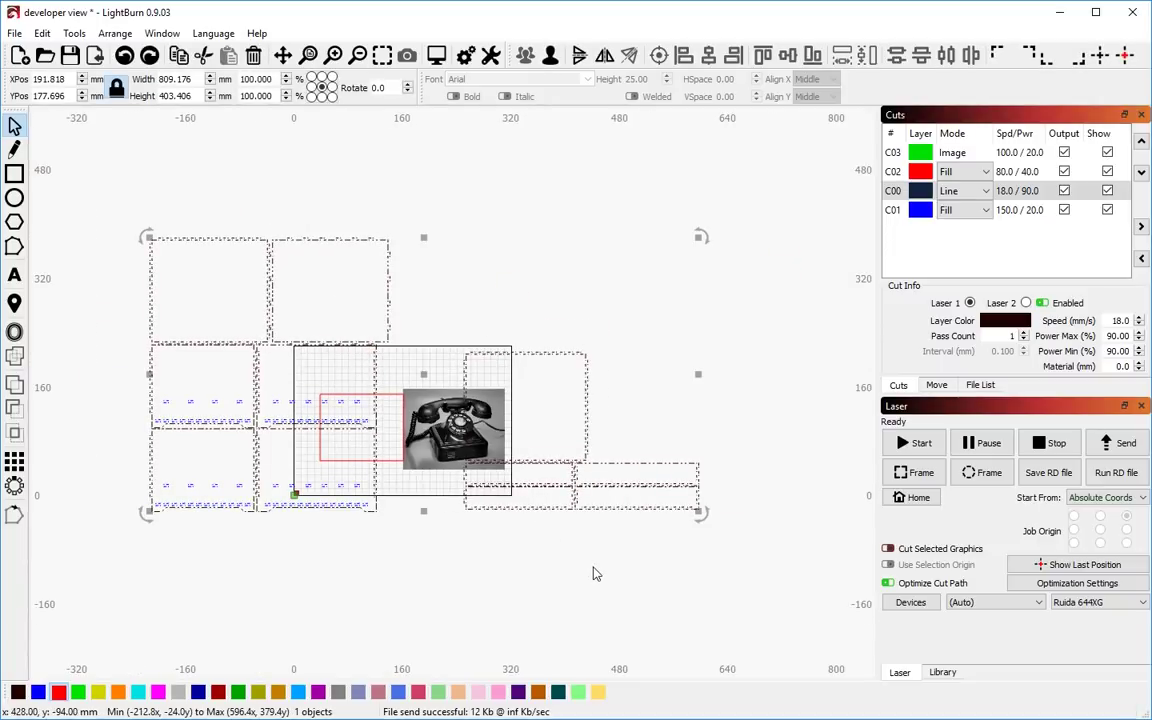
{"action": "scroll", "coordinate": [571, 560], "scroll_direction": "up", "scroll_amount": 3}
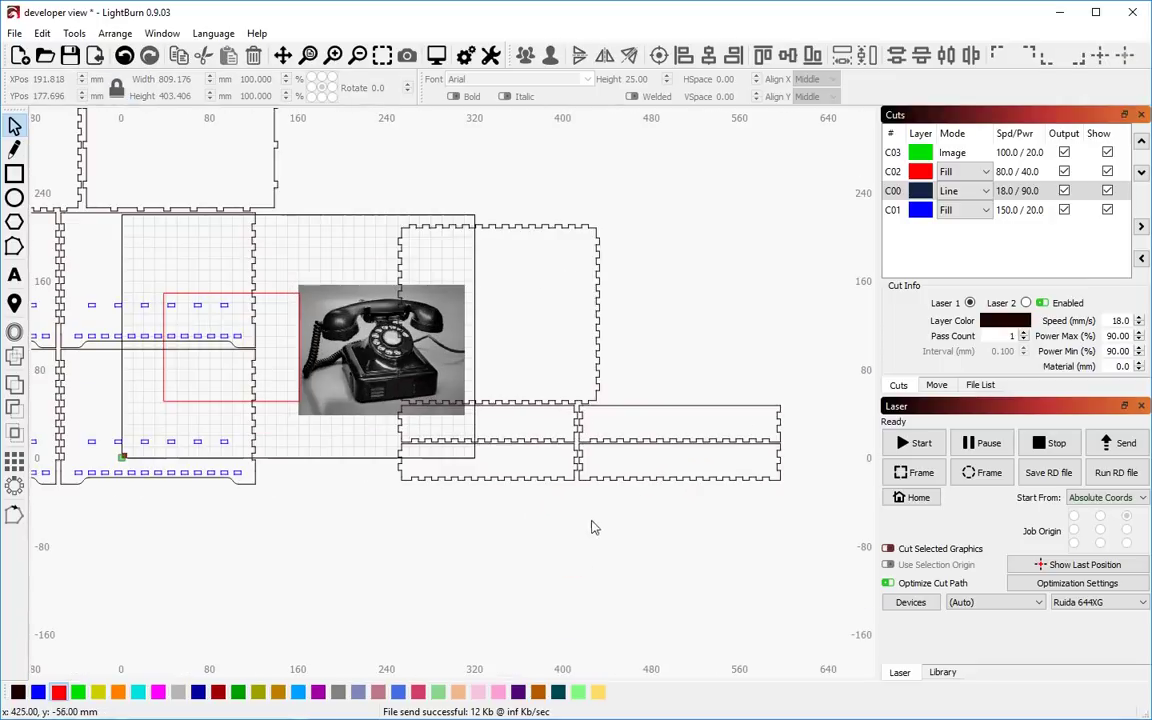
Step: Raise the red rectangle slightly and shift the panel group right and down
{"action": "left_click", "coordinate": [575, 604]}
{"action": "scroll", "coordinate": [615, 528], "scroll_direction": "down", "scroll_amount": 2}
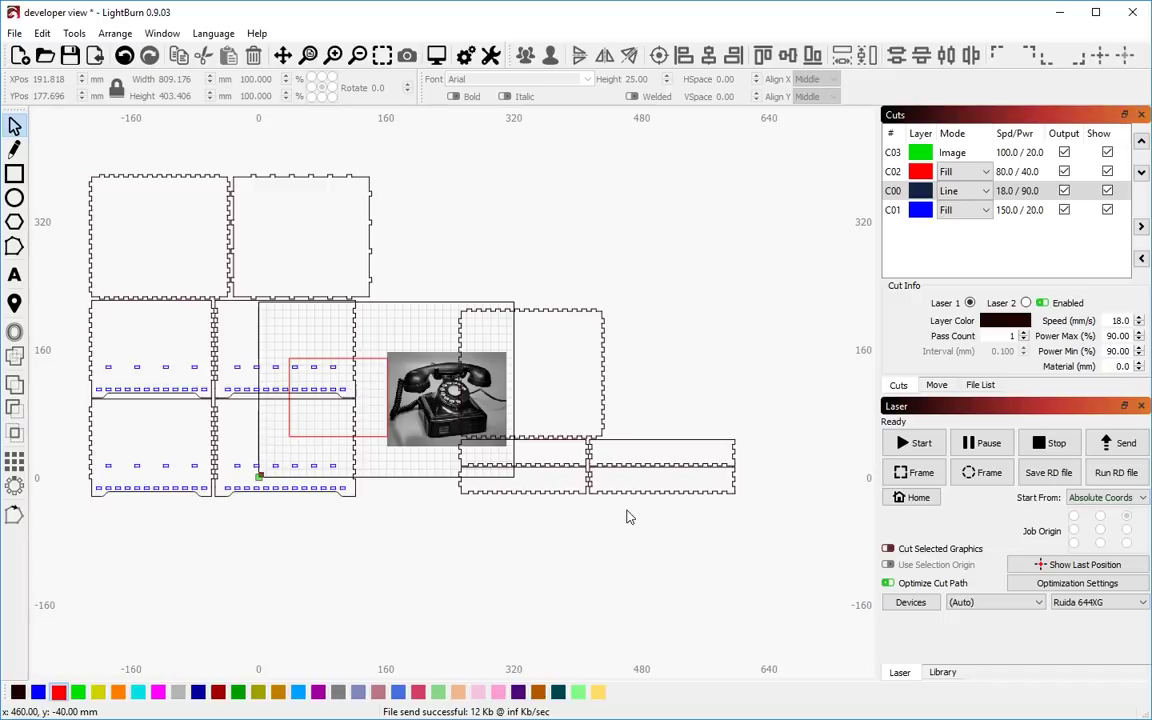
{"action": "left_click", "coordinate": [420, 384]}
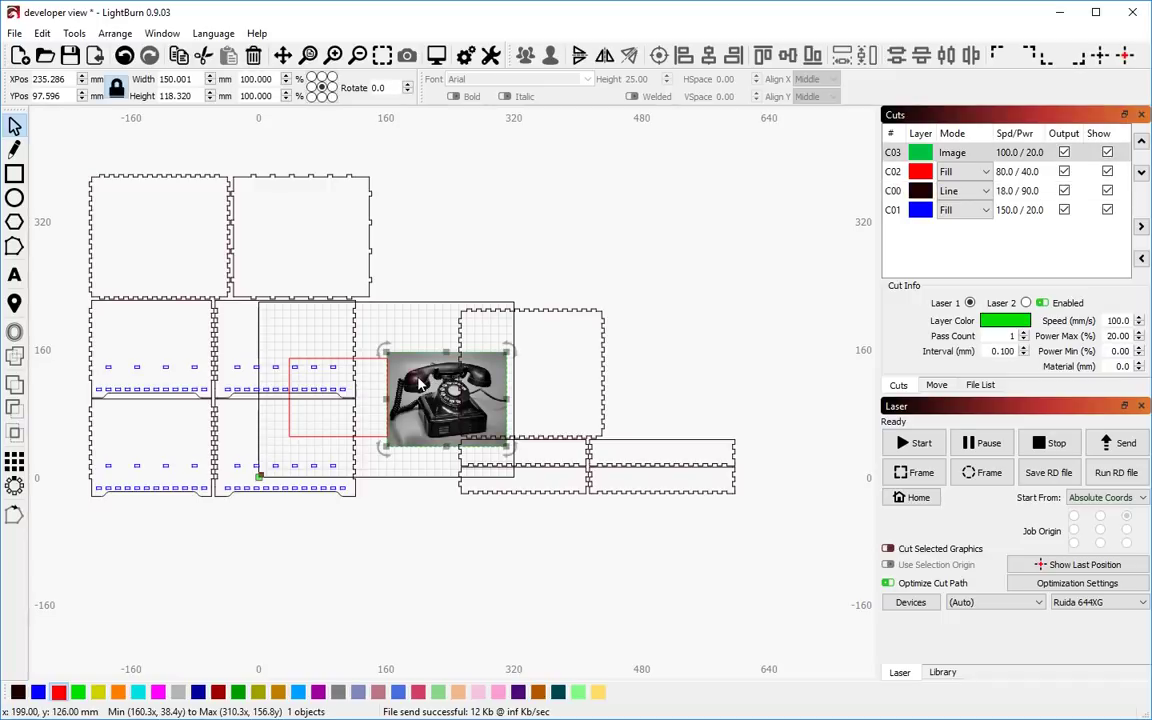
{"action": "left_click", "coordinate": [365, 366]}
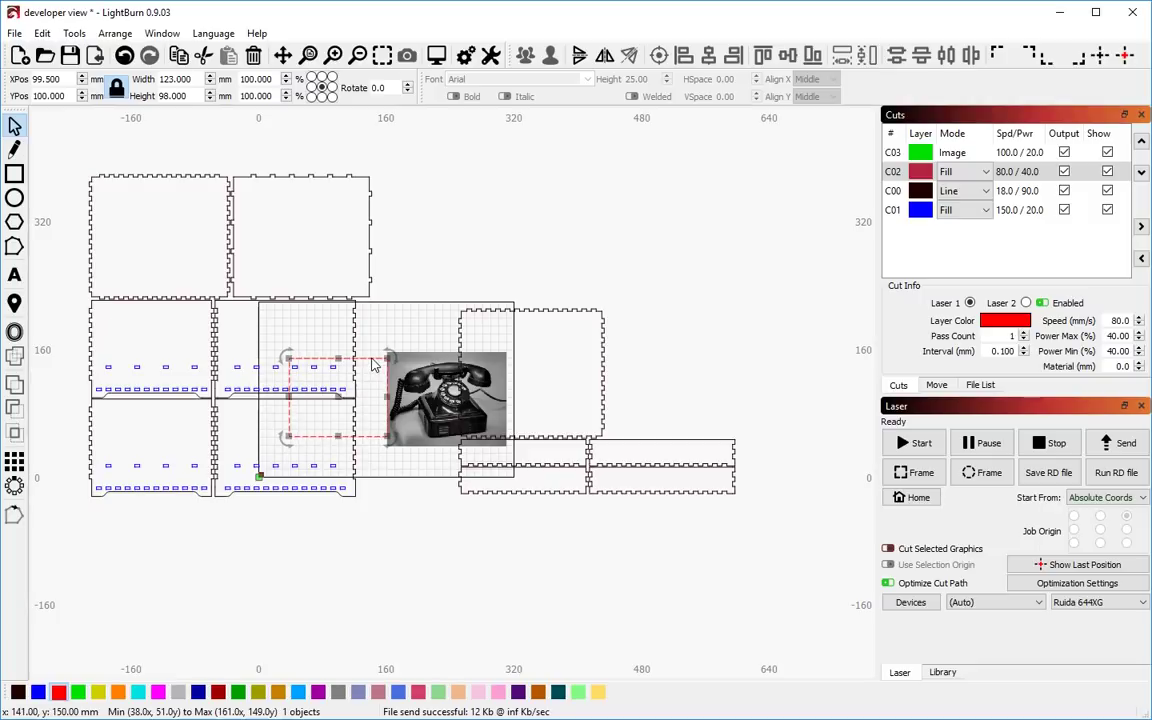
{"action": "mouse_move", "coordinate": [372, 365]}
{"action": "left_mouse_down"}
{"action": "mouse_move", "coordinate": [510, 220]}
{"action": "mouse_move", "coordinate": [372, 363]}
{"action": "left_mouse_up"}
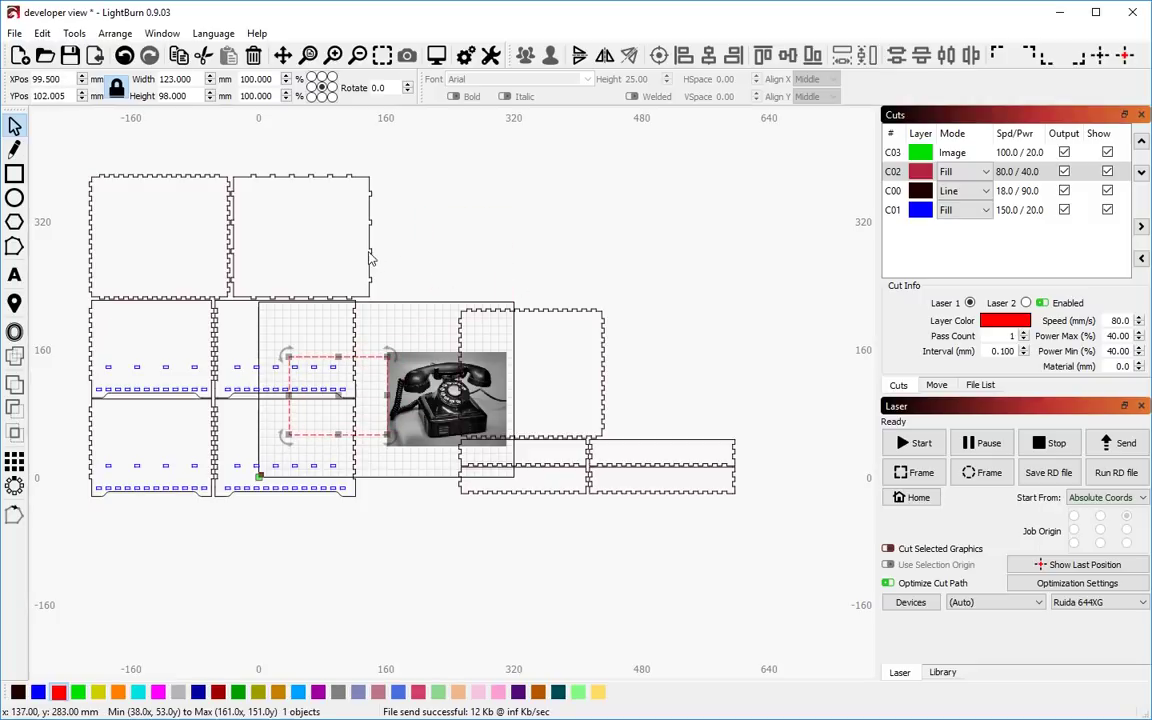
{"action": "mouse_move", "coordinate": [370, 251]}
{"action": "left_mouse_down"}
{"action": "mouse_move", "coordinate": [483, 329]}
{"action": "mouse_move", "coordinate": [481, 353]}
{"action": "mouse_move", "coordinate": [380, 273]}
{"action": "left_mouse_up"}
{"action": "mouse_move", "coordinate": [437, 408]}
{"action": "left_mouse_down"}
{"action": "mouse_move", "coordinate": [449, 275]}
{"action": "mouse_move", "coordinate": [450, 397]}
{"action": "left_mouse_up"}
Step: Move the telephone photo about 20 mm up to X 235.286, Y 117.649 mm, fine-tuning the panel group
{"action": "left_click", "coordinate": [453, 396]}
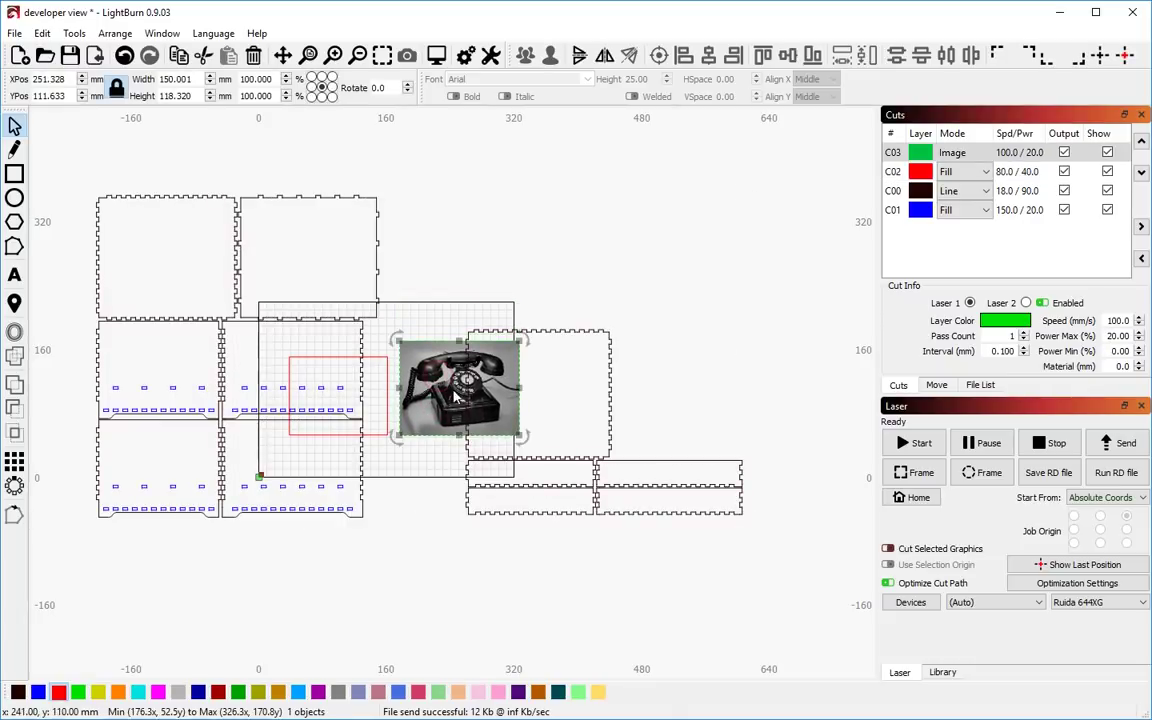
{"action": "mouse_move", "coordinate": [453, 396]}
{"action": "left_mouse_down"}
{"action": "mouse_move", "coordinate": [434, 333]}
{"action": "mouse_move", "coordinate": [441, 391]}
{"action": "left_mouse_up"}
{"action": "mouse_move", "coordinate": [381, 273]}
{"action": "left_mouse_down"}
{"action": "mouse_move", "coordinate": [406, 272]}
{"action": "mouse_move", "coordinate": [395, 275]}
{"action": "left_mouse_up"}
{"action": "left_click", "coordinate": [430, 455]}
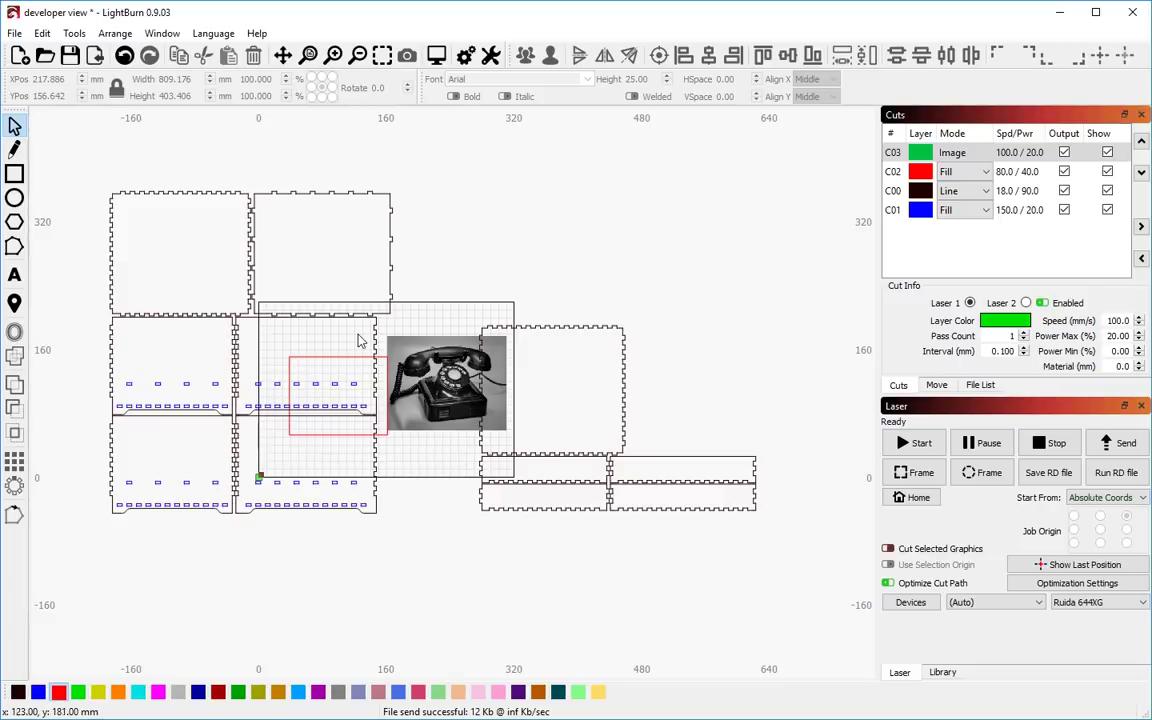
{"action": "left_click_drag", "start_coordinate": [351, 288], "coordinate": [540, 470]}
{"action": "left_click_drag", "start_coordinate": [347, 263], "coordinate": [542, 470]}
{"action": "left_click", "coordinate": [345, 268]}
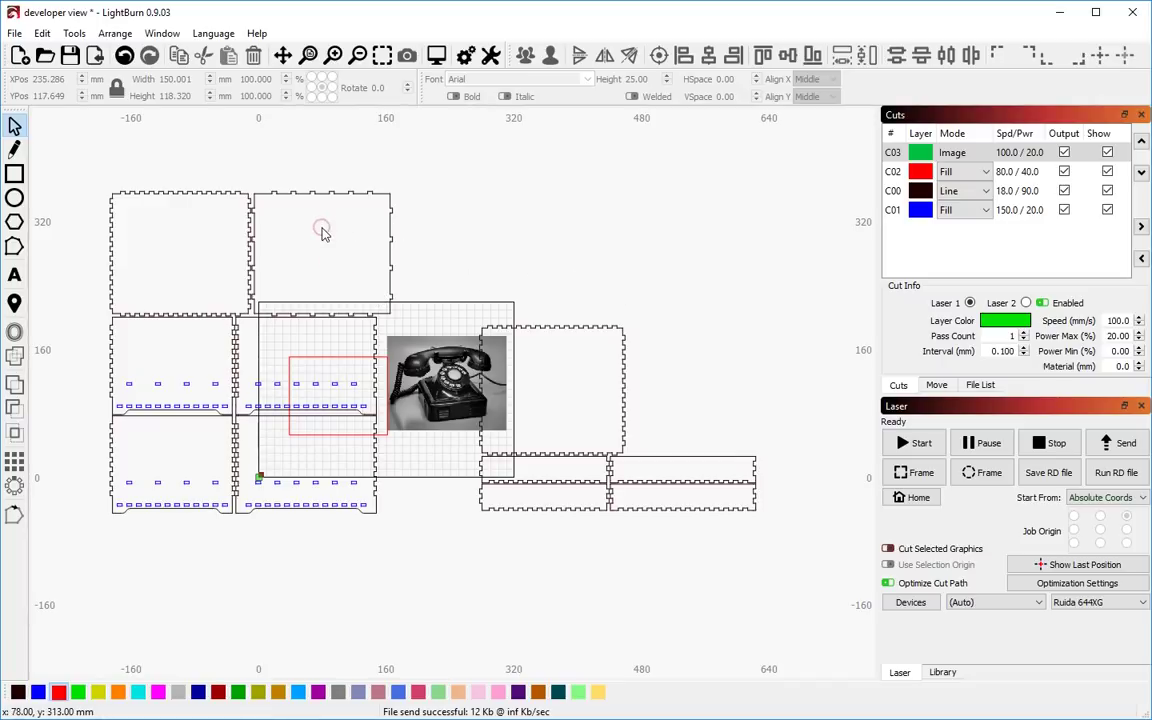
{"action": "left_click_drag", "start_coordinate": [337, 249], "coordinate": [575, 513]}
{"action": "left_click", "coordinate": [425, 230]}
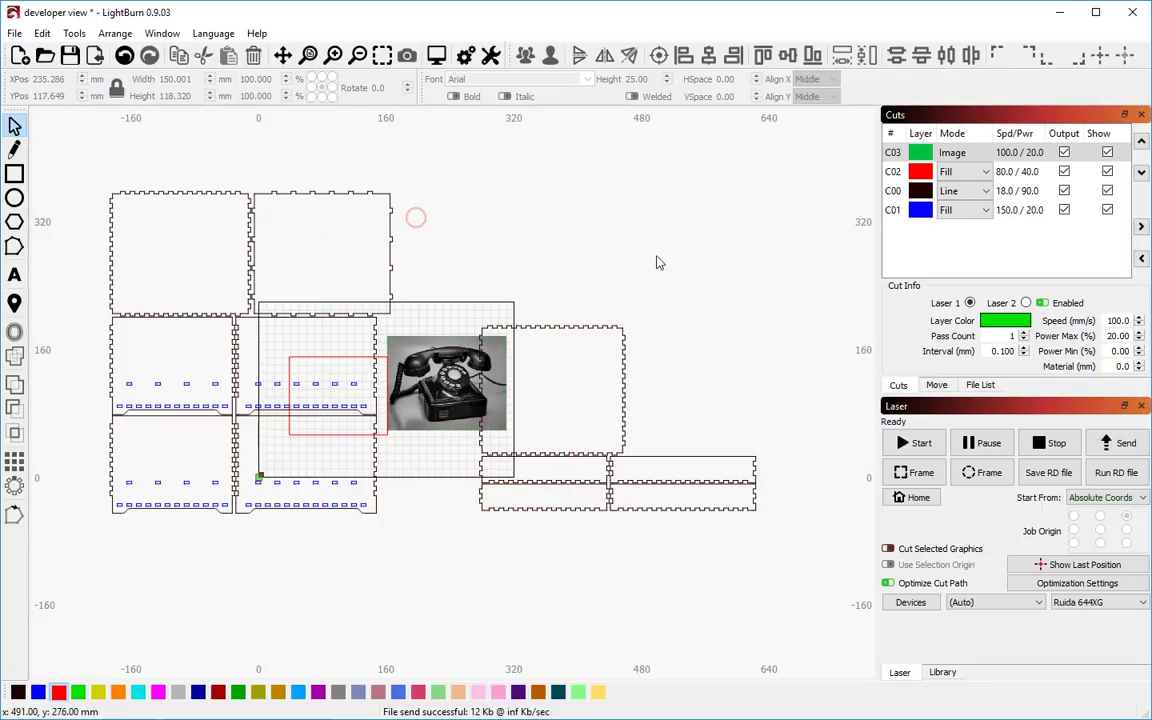
{"action": "left_click_drag", "start_coordinate": [714, 189], "coordinate": [365, 452]}
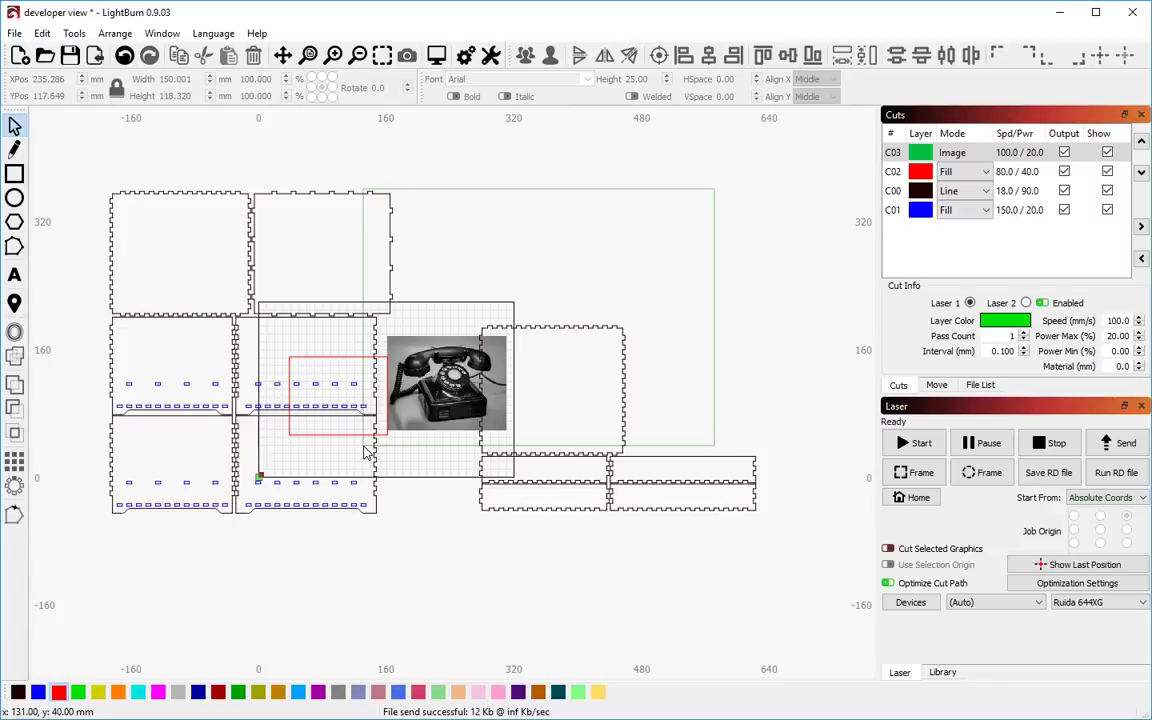
{"action": "left_click_drag", "start_coordinate": [365, 452], "coordinate": [609, 344]}
{"action": "left_click", "coordinate": [542, 348]}
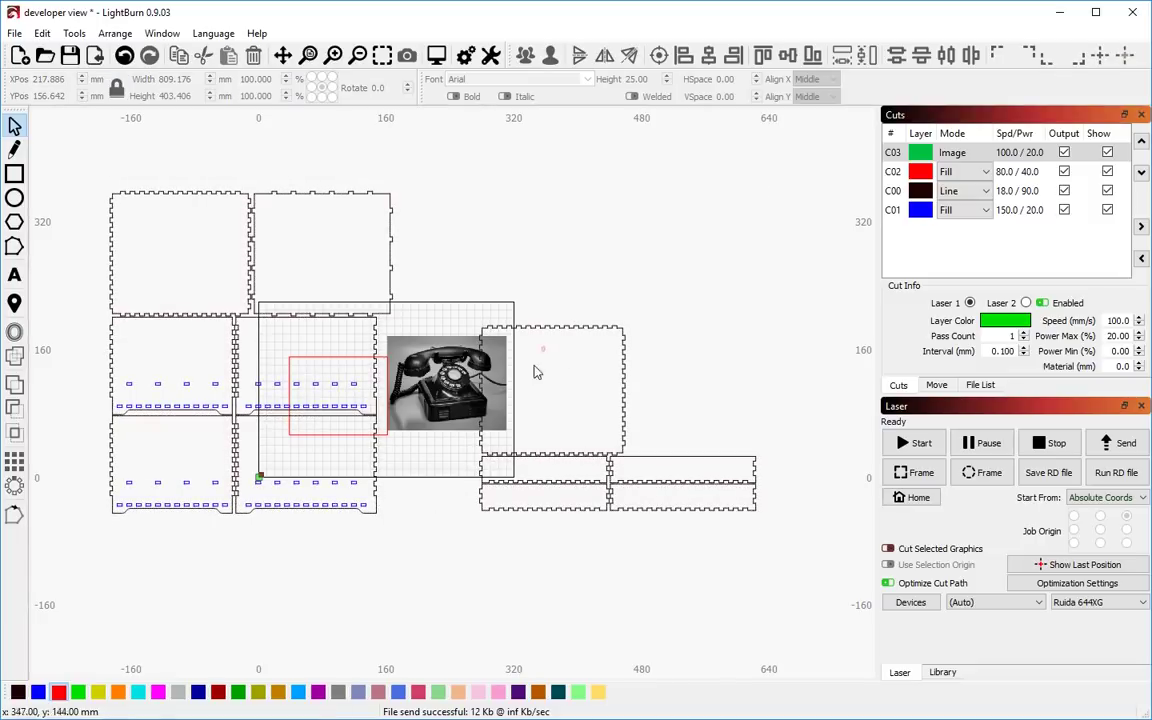
{"action": "left_click_drag", "start_coordinate": [537, 301], "coordinate": [478, 358]}
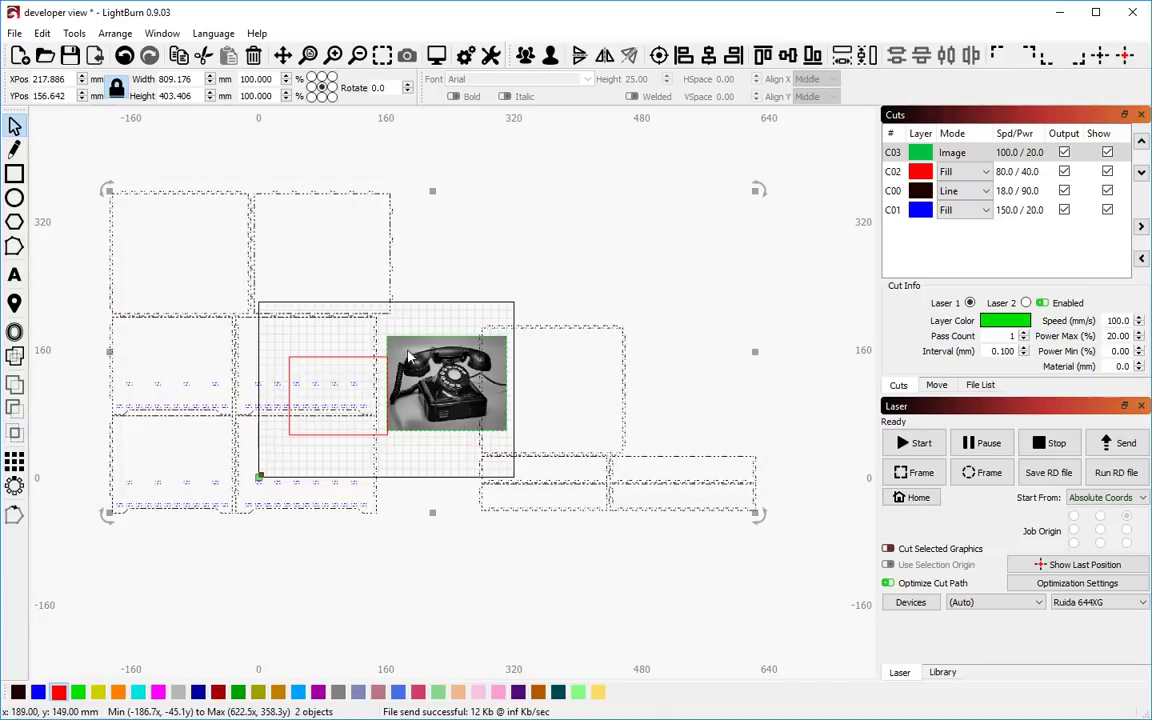
{"action": "scroll", "coordinate": [456, 356], "scroll_direction": "up", "scroll_amount": 4}
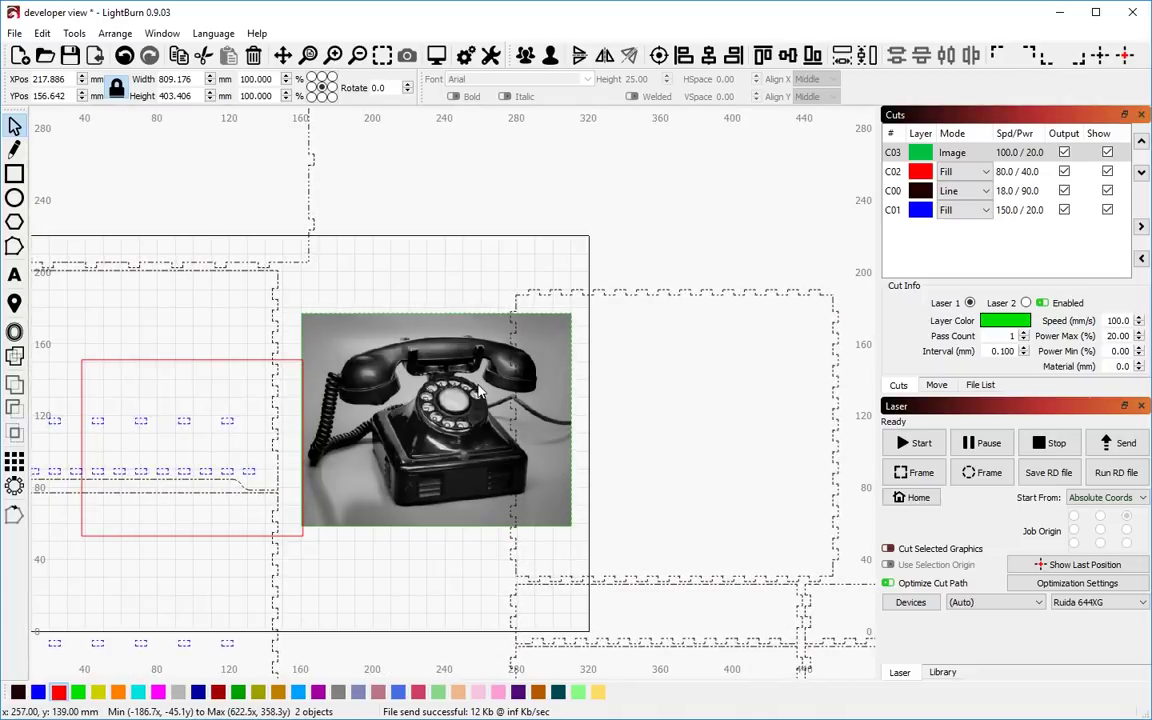
{"action": "left_click", "coordinate": [391, 257]}
{"action": "scroll", "coordinate": [565, 245], "scroll_direction": "down", "scroll_amount": 3}
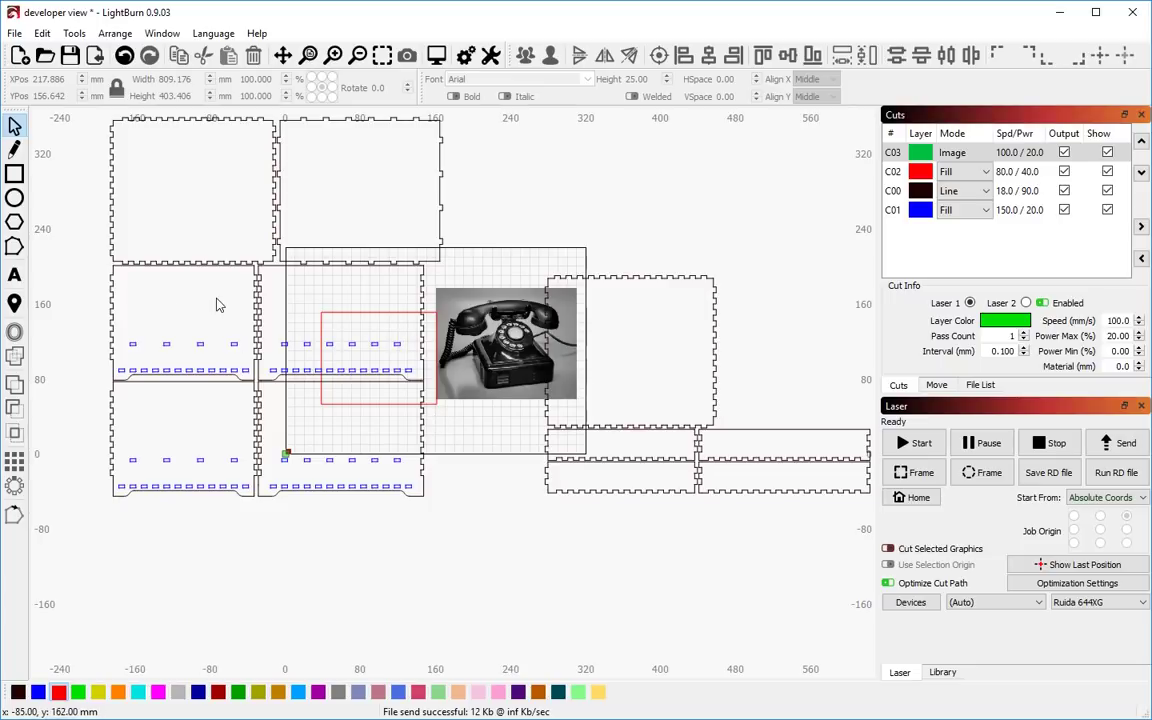
{"action": "left_click", "coordinate": [147, 321]}
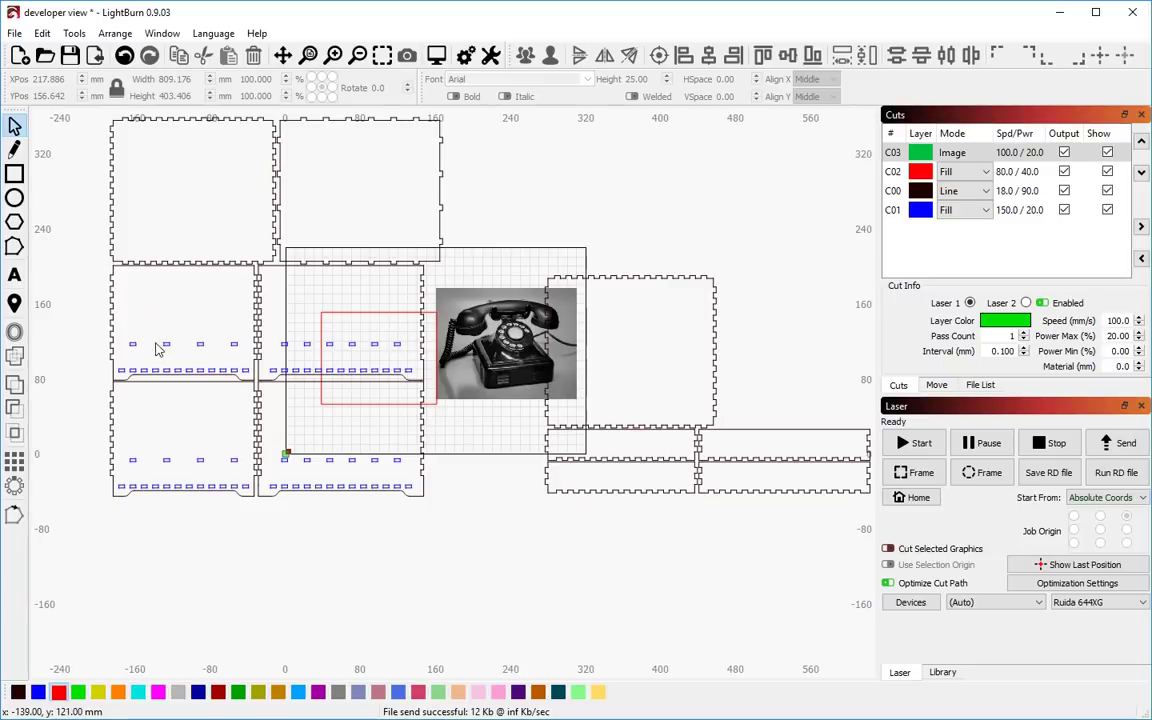
{"action": "left_click", "coordinate": [167, 346]}
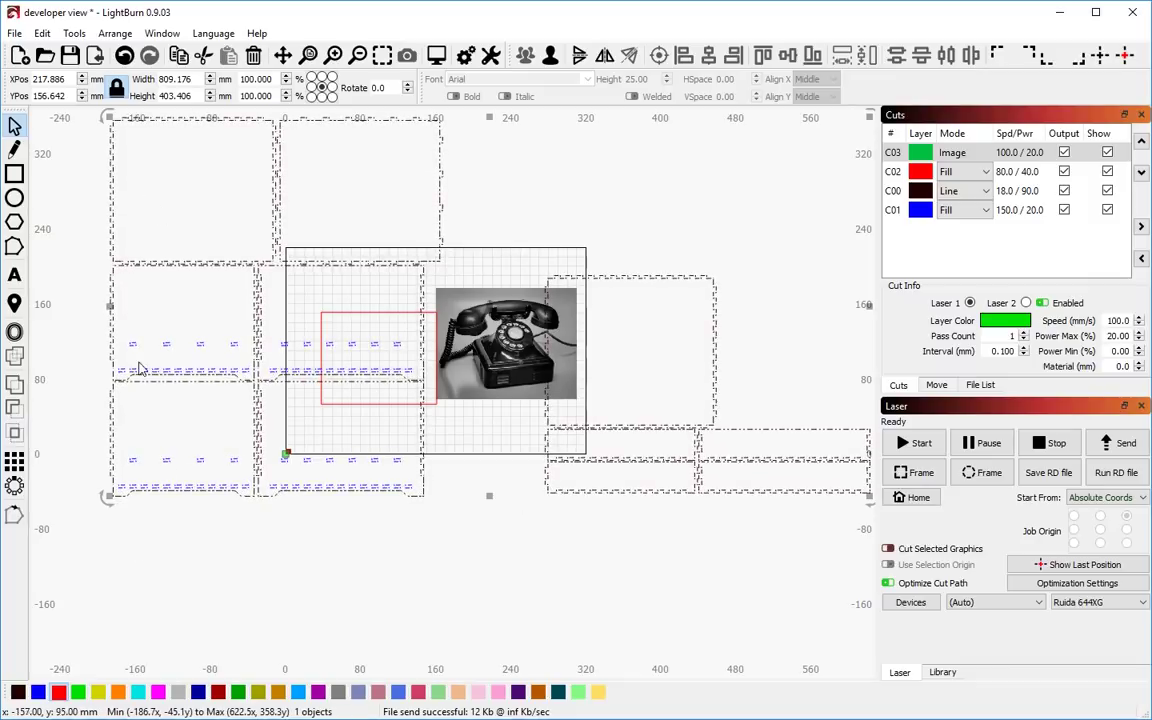
{"action": "left_click", "coordinate": [152, 297]}
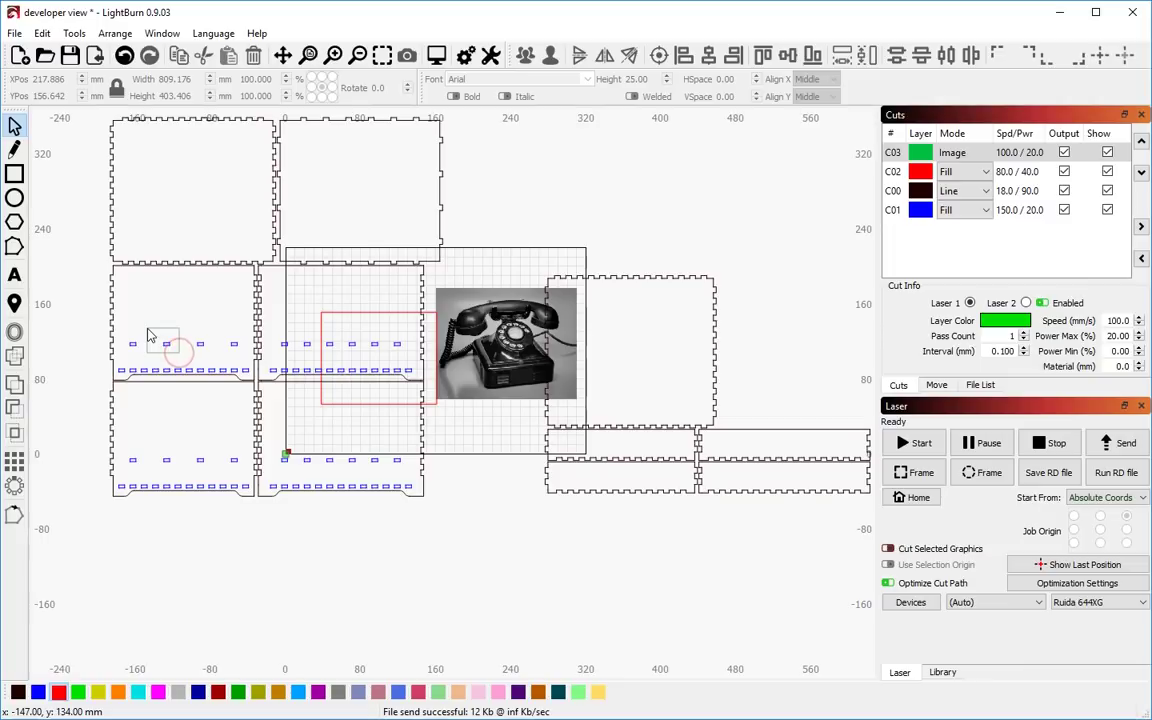
{"action": "left_click_drag", "start_coordinate": [148, 335], "coordinate": [149, 332]}
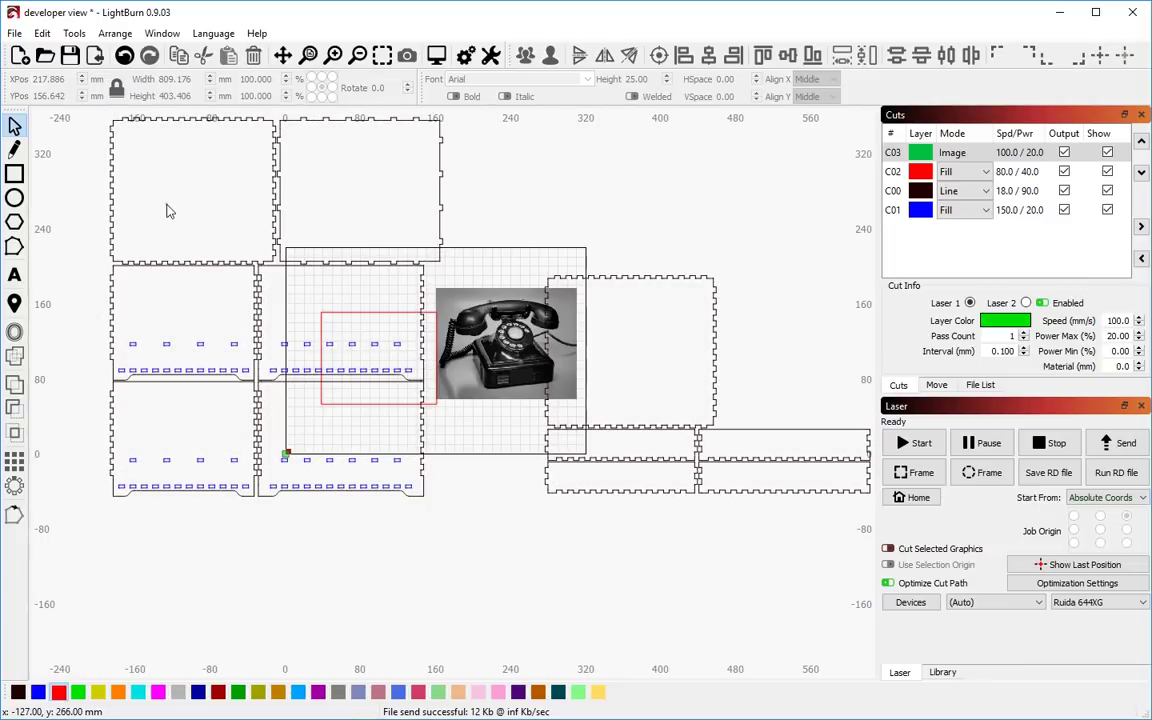
{"action": "scroll", "coordinate": [321, 511], "scroll_direction": "down", "scroll_amount": 2}
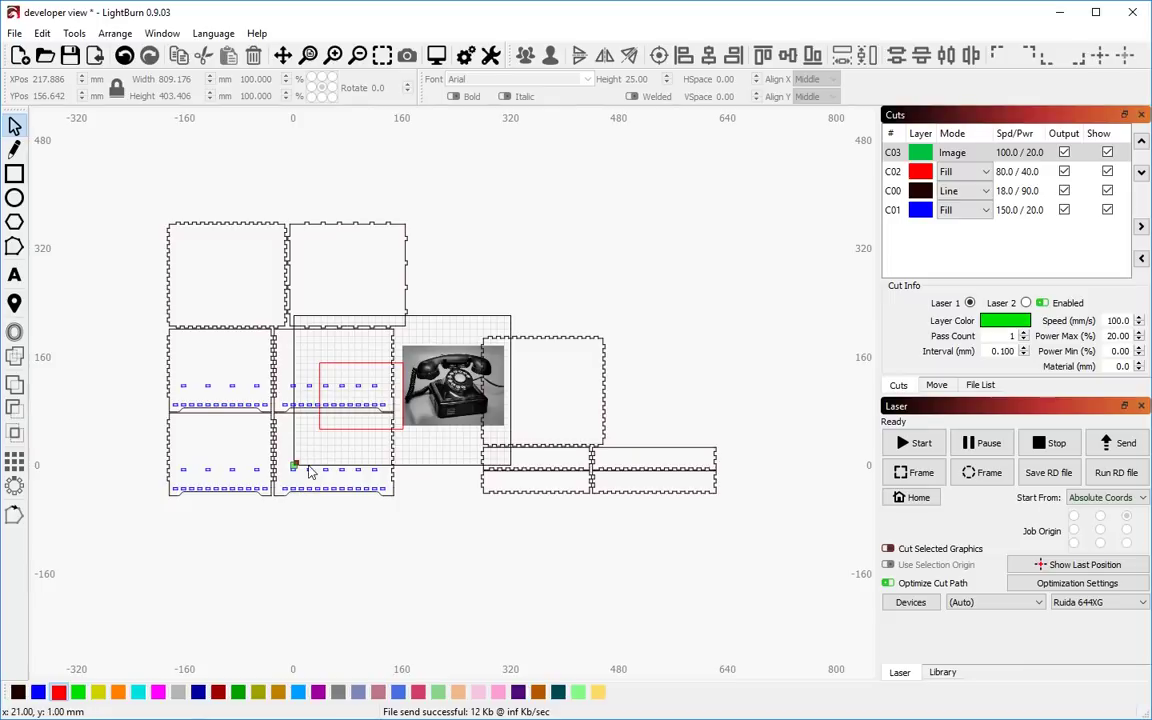